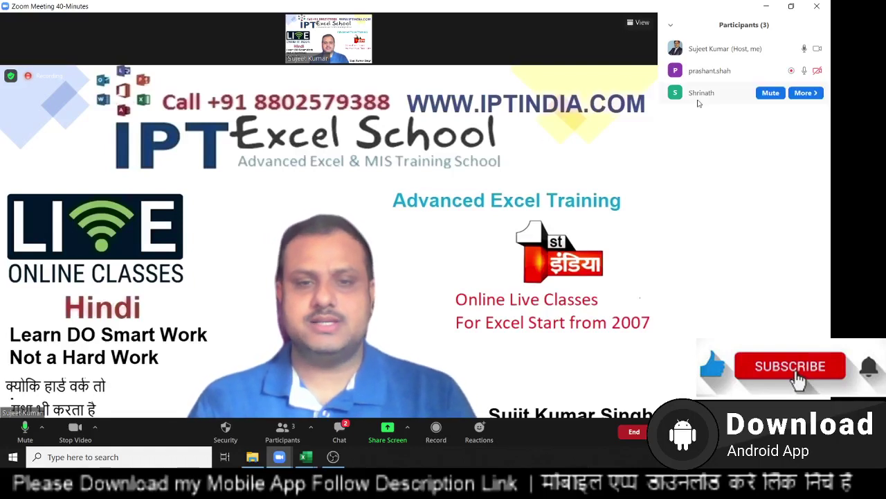
# - Start recording the Zoom meeting and share the whole screen with participants
pyautogui.click(437, 429)
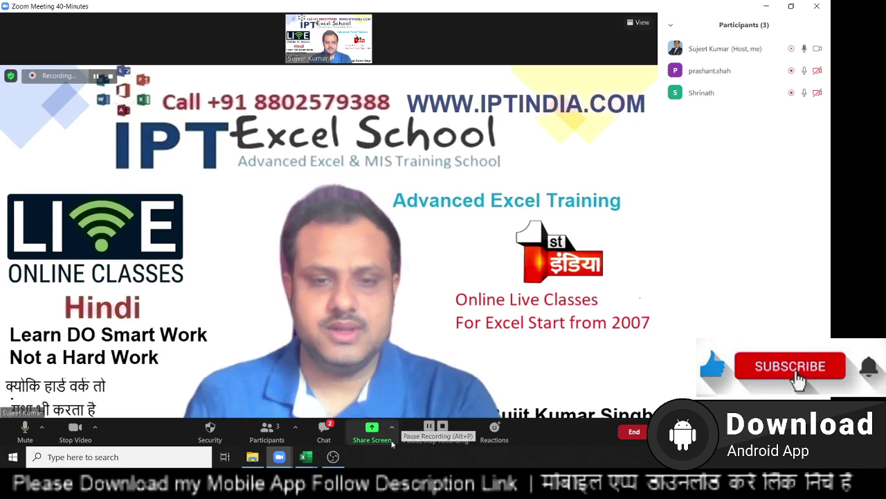
pyautogui.click(371, 436)
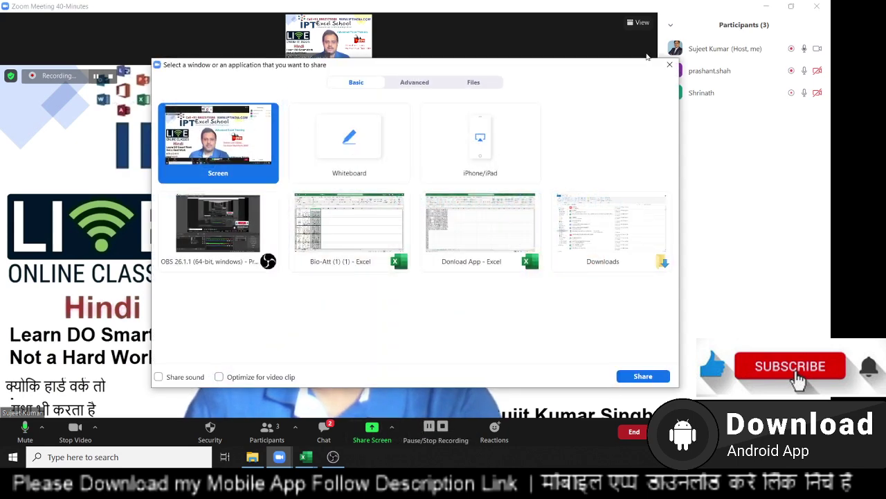
pyautogui.click(670, 64)
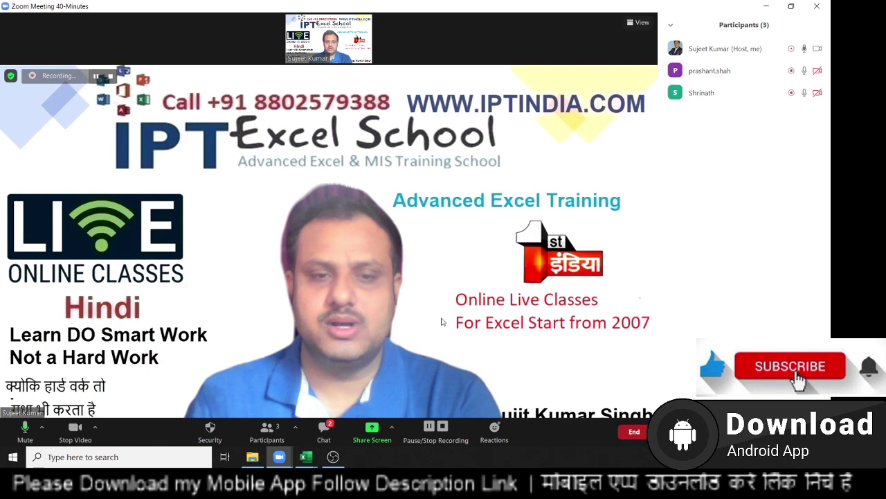
pyautogui.click(372, 435)
pyautogui.click(641, 379)
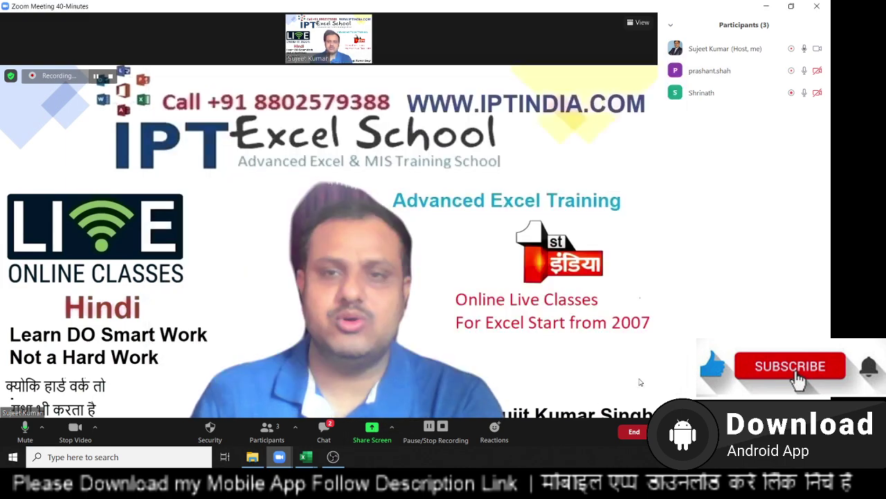
# - Read the meeting chat, then bring the Bio-Att Excel workbook onto the shared screen
pyautogui.click(468, 14)
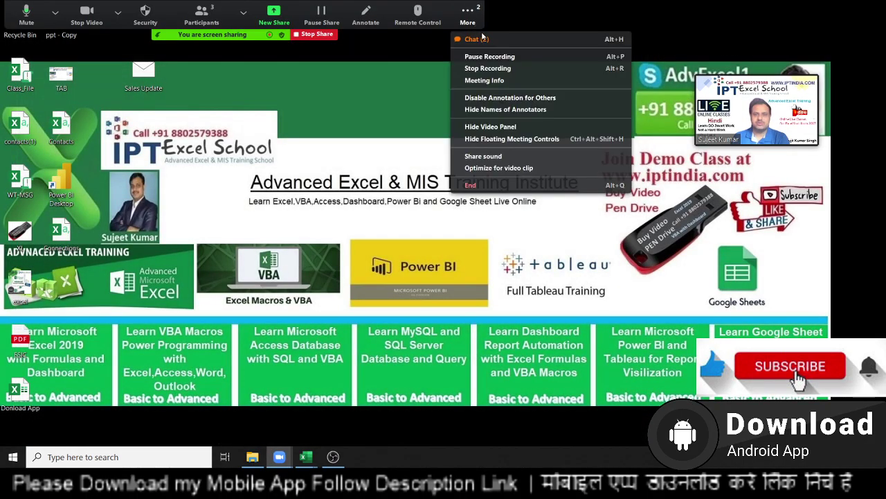
pyautogui.click(483, 36)
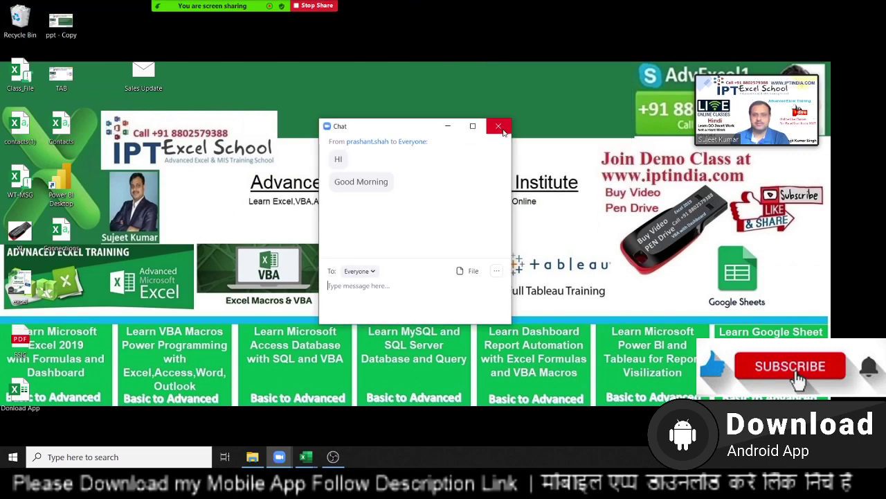
pyautogui.click(498, 126)
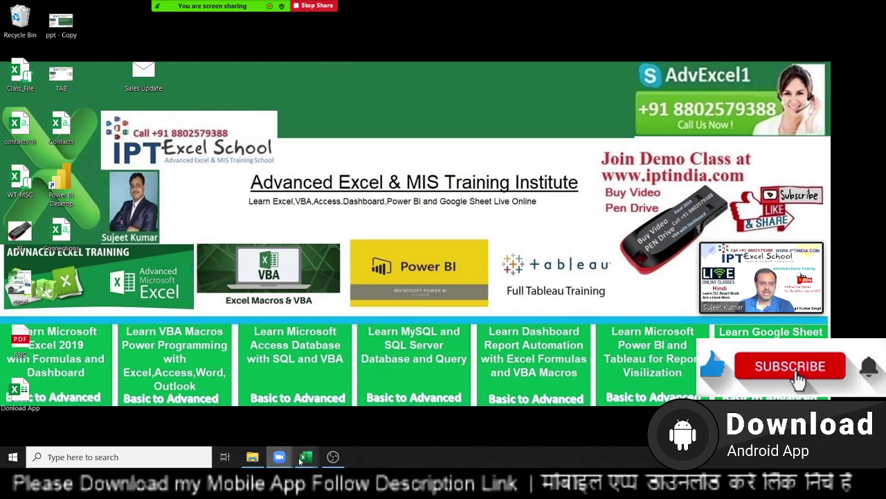
pyautogui.moveTo(306, 457)
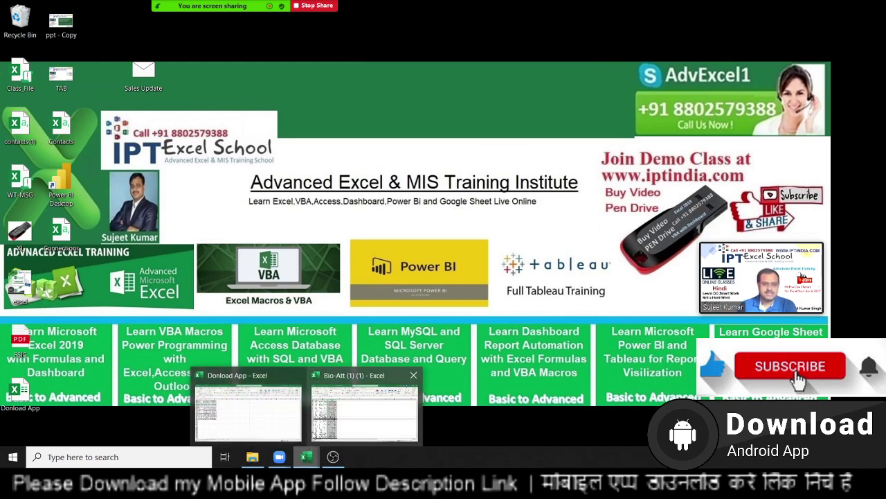
pyautogui.click(311, 433)
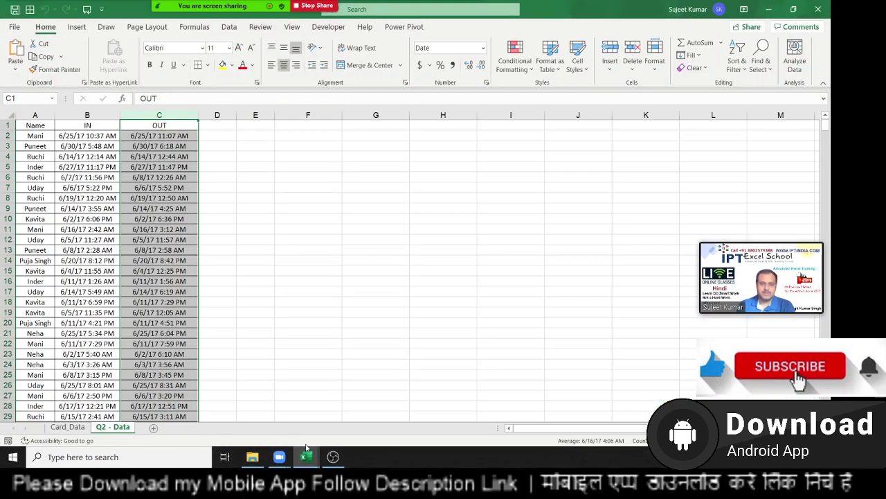
# - Switch to the Card_Data sheet and select the Name and Sdate columns
pyautogui.click(70, 428)
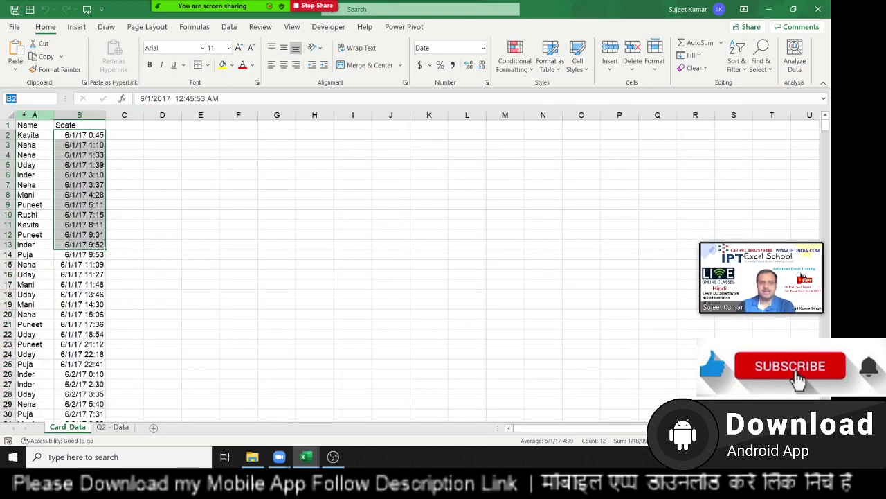
pyautogui.moveTo(34, 115); pyautogui.dragTo(64, 113)
pyautogui.click(66, 113)
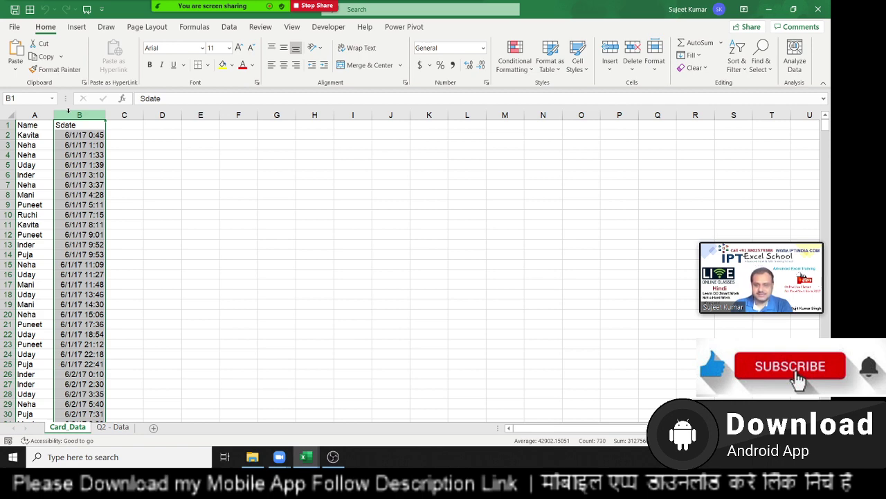
# - Select the whole data range A1:B730 from cell A1
pyautogui.hotkey('ctrl', 'Home')
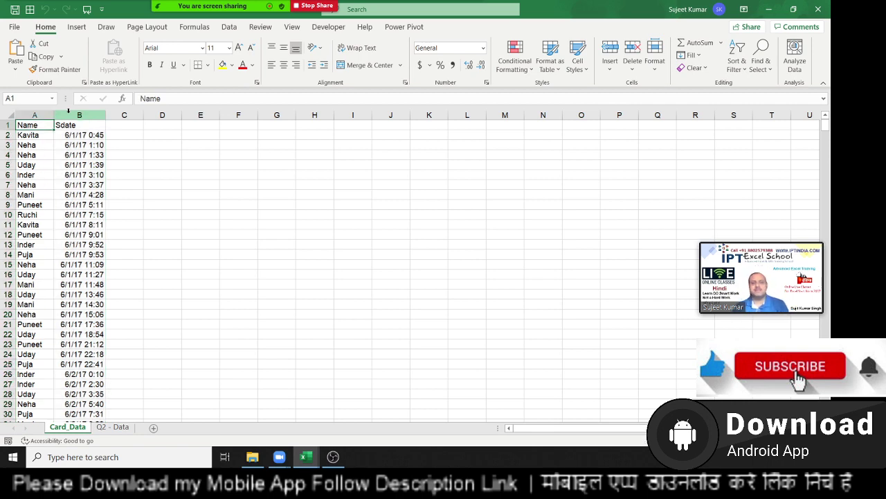
pyautogui.hotkey('ctrl', 'shift', 'Right')
pyautogui.hotkey('ctrl', 'shift', 'Down')
pyautogui.hotkey('ctrl', 'Home')
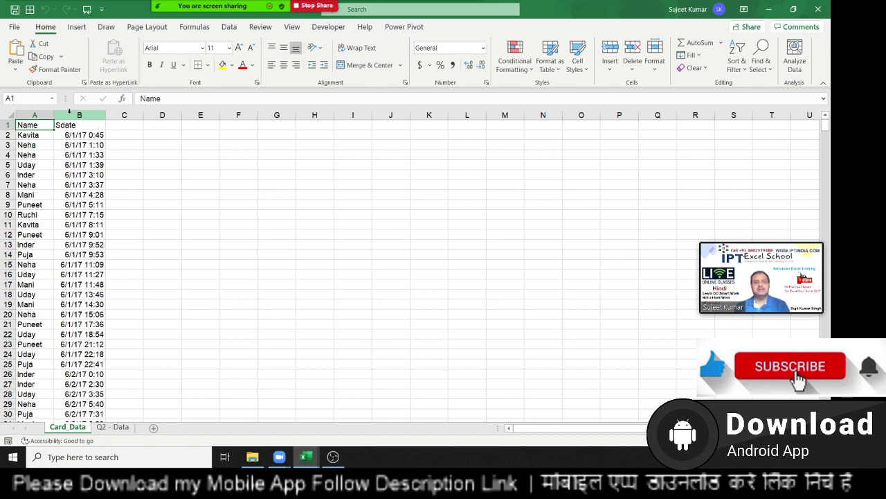
pyautogui.hotkey('ctrl', 'shift', 'Right')
pyautogui.hotkey('ctrl', 'shift', 'Down')
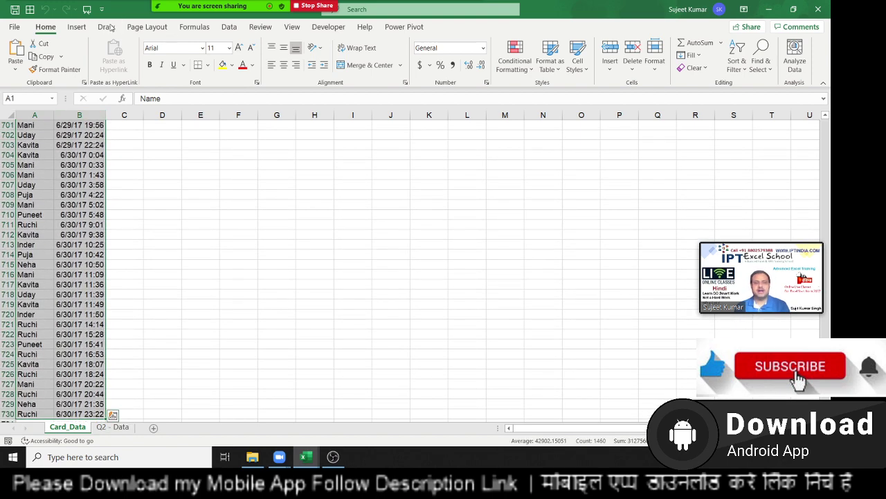
pyautogui.click(78, 28)
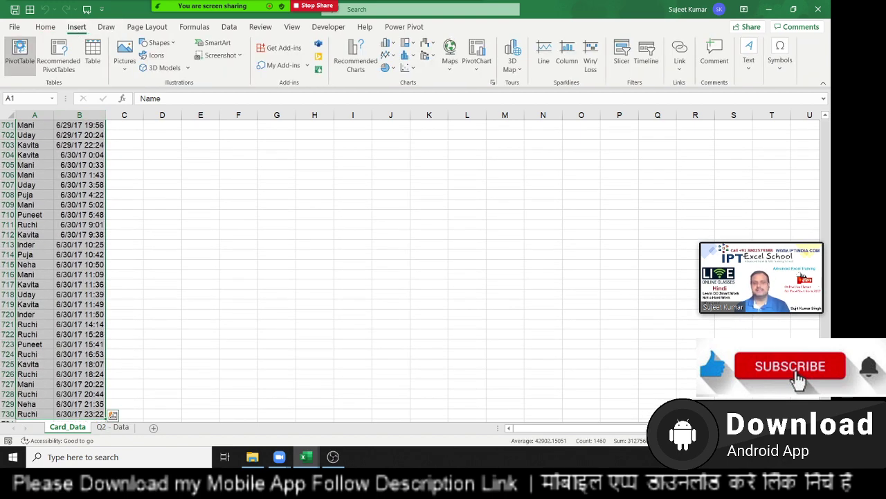
# - Insert a PivotTable from Card_Data!$A$1:$B$730 on a new worksheet
pyautogui.click(19, 52)
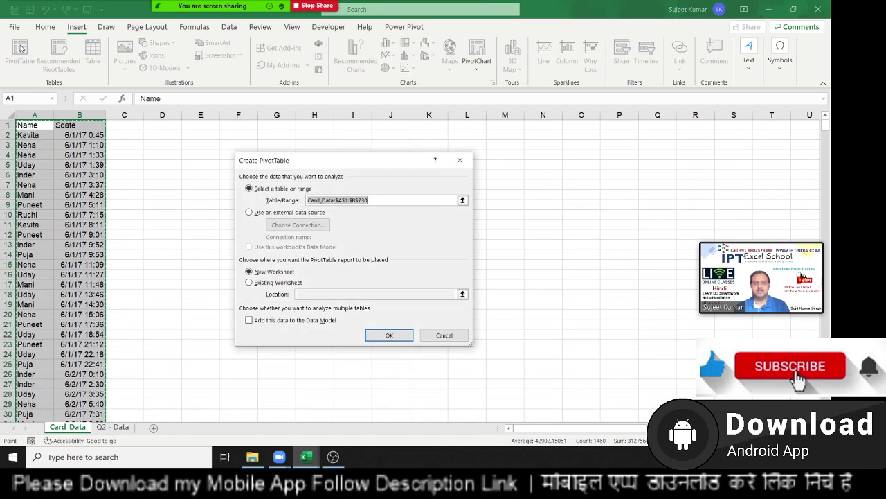
pyautogui.click(390, 336)
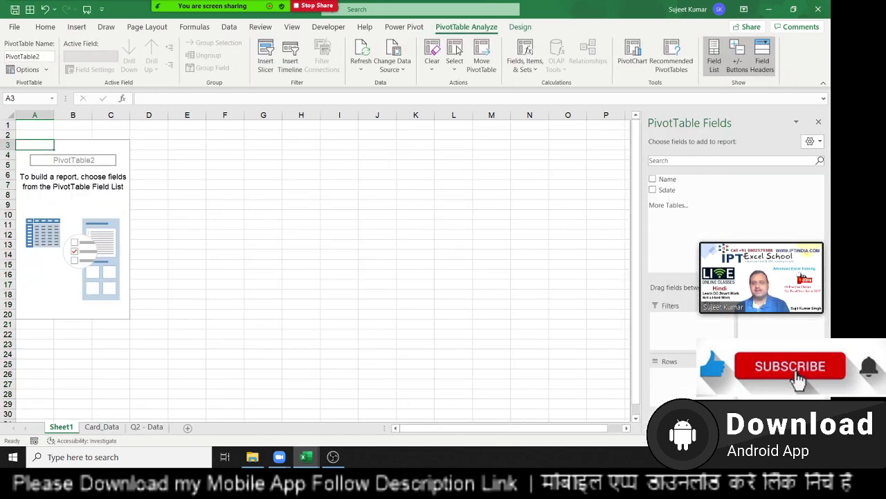
pyautogui.moveTo(777, 254)
pyautogui.mouseDown()
pyautogui.moveTo(547, 146)
pyautogui.moveTo(554, 61)
pyautogui.moveTo(520, 137)
pyautogui.mouseUp()
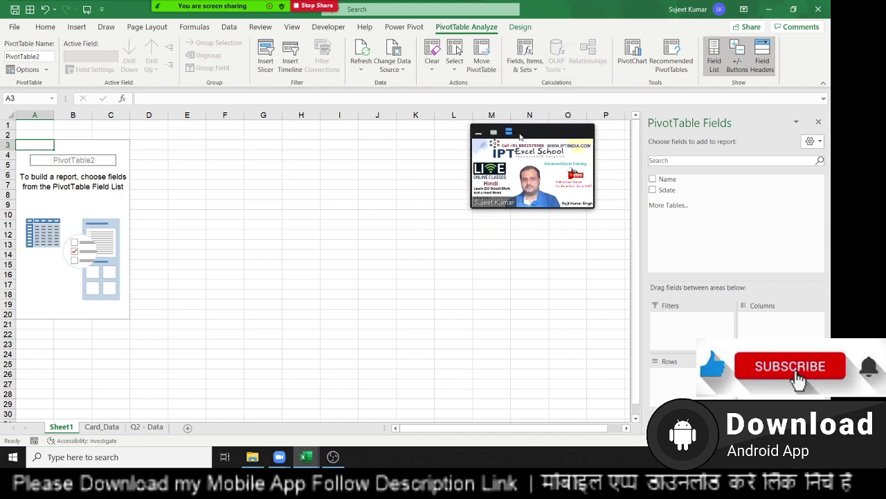
pyautogui.click(324, 174)
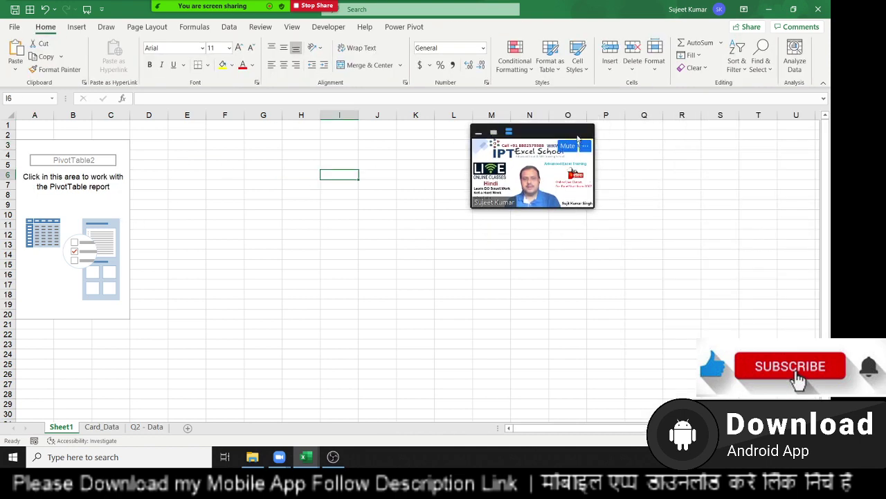
# - Turn off the Zoom webcam video and reselect the PivotTable to show its fields
pyautogui.click(118, 12)
pyautogui.click(88, 14)
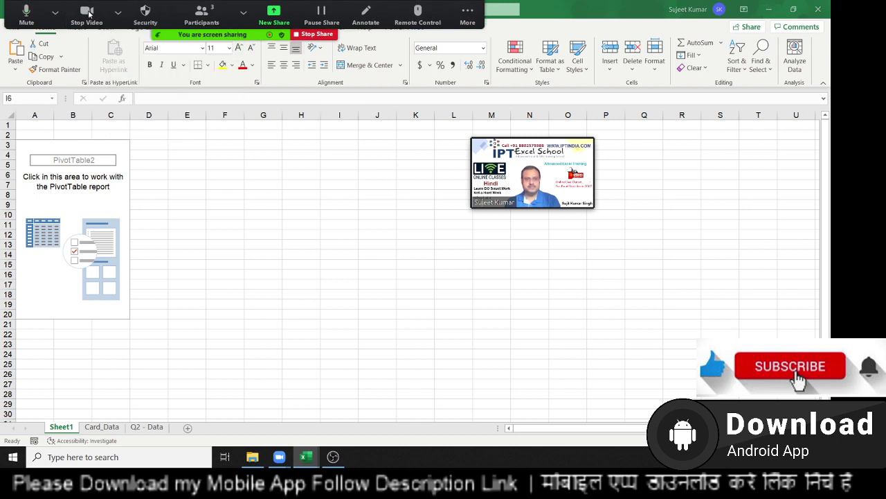
pyautogui.click(88, 13)
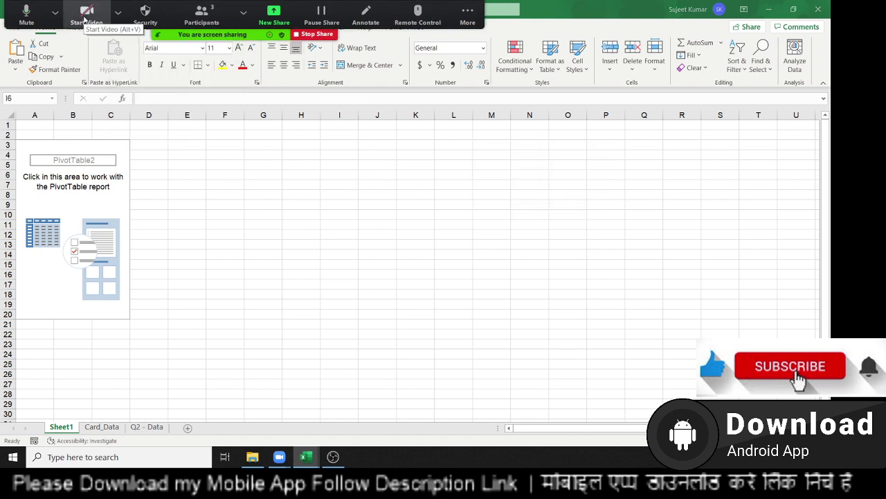
pyautogui.click(89, 194)
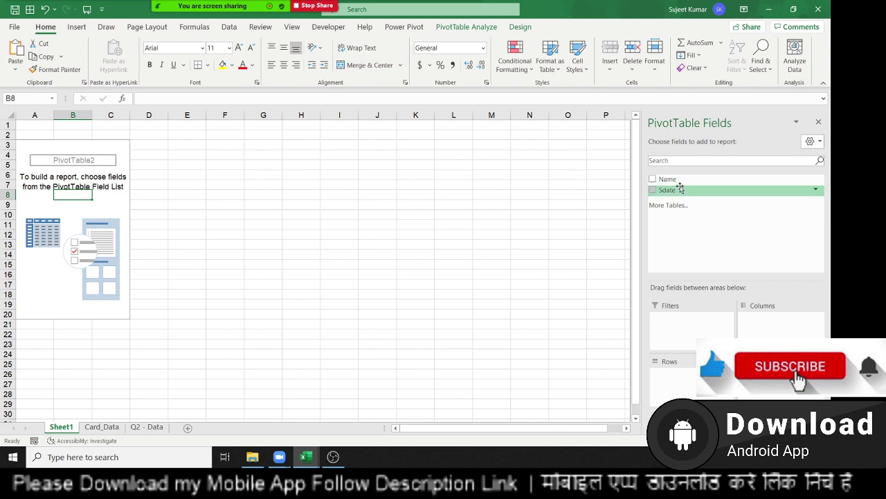
# - Place Name in Rows and Sdate in Columns, checking the 1-Jun and 2-Jun hourly groups
pyautogui.moveTo(675, 180); pyautogui.dragTo(677, 377)
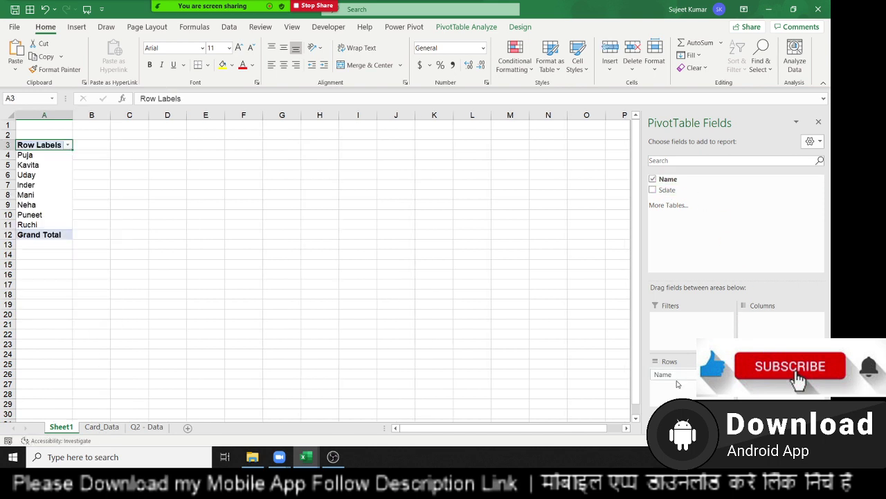
pyautogui.moveTo(667, 189); pyautogui.dragTo(782, 322)
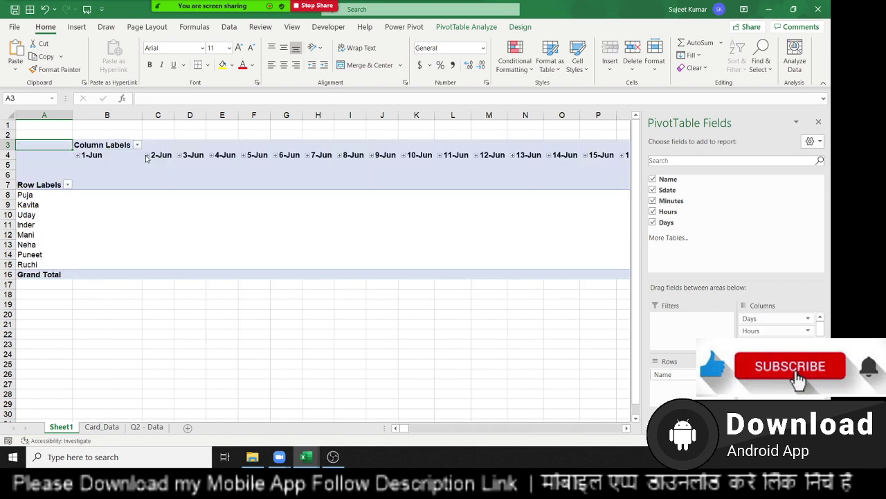
pyautogui.click(147, 156)
pyautogui.click(147, 155)
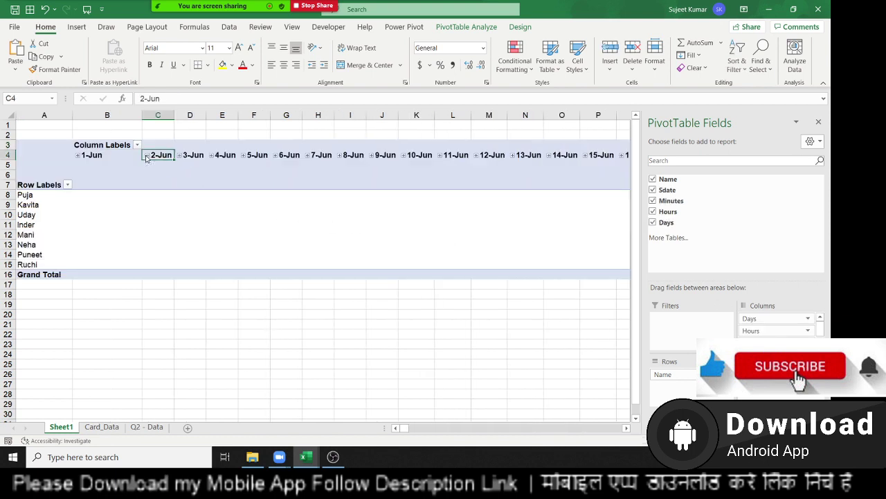
pyautogui.click(78, 156)
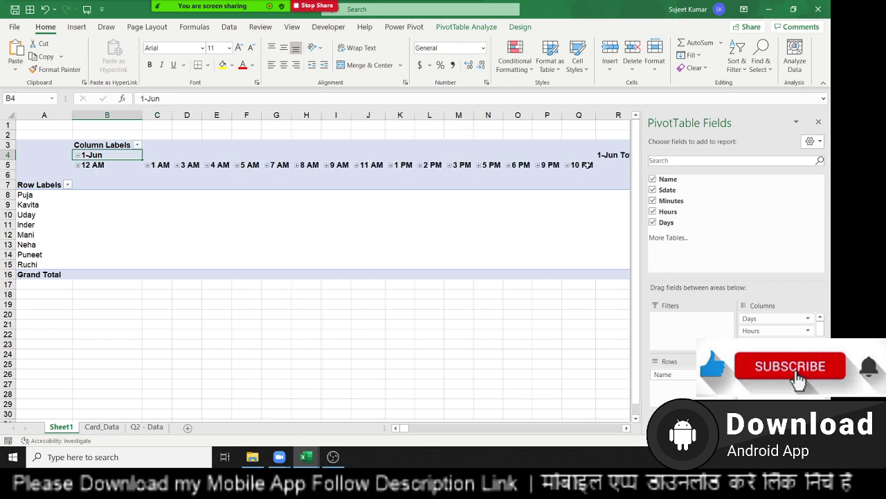
pyautogui.click(77, 155)
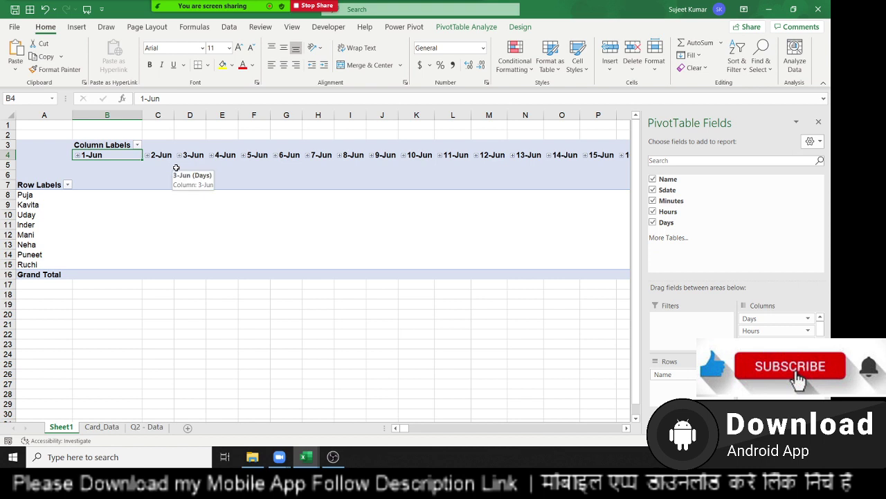
# - Regroup the Sdate column labels by Days only, dropping Hours, Minutes and Seconds
pyautogui.rightClick(155, 155)
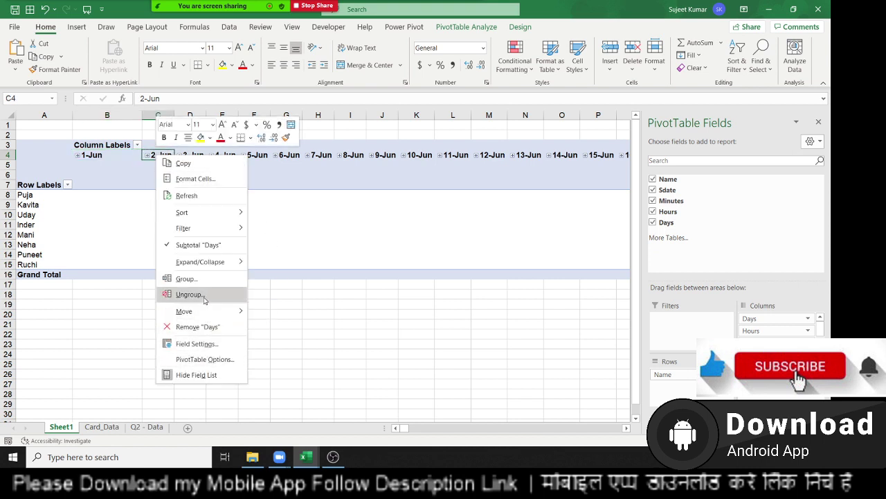
pyautogui.click(186, 278)
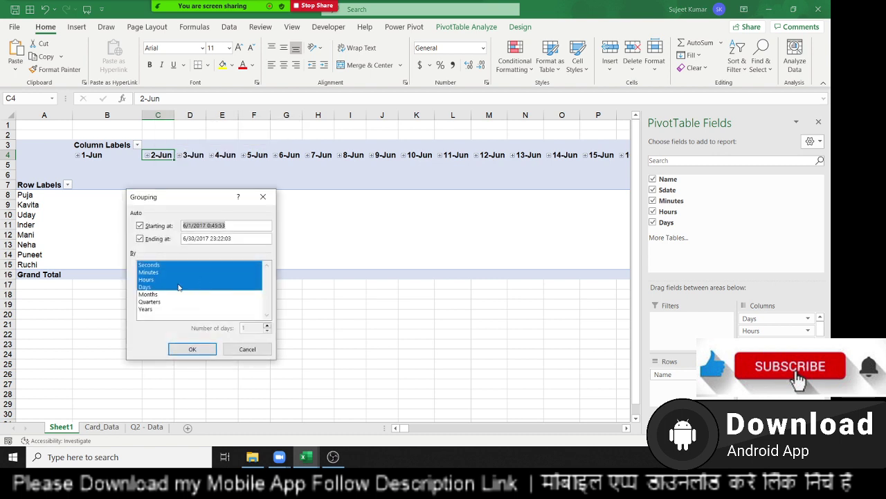
pyautogui.click(177, 286)
pyautogui.click(175, 287)
pyautogui.click(175, 279)
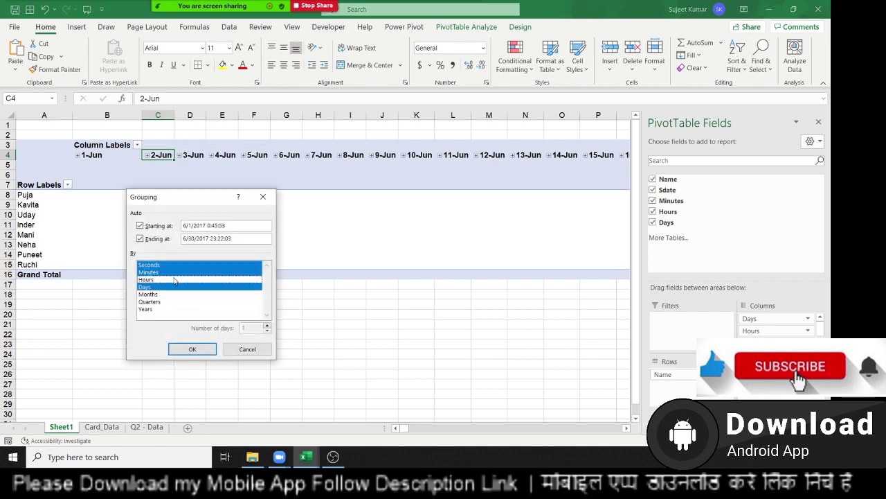
pyautogui.click(173, 273)
pyautogui.click(172, 272)
pyautogui.click(173, 271)
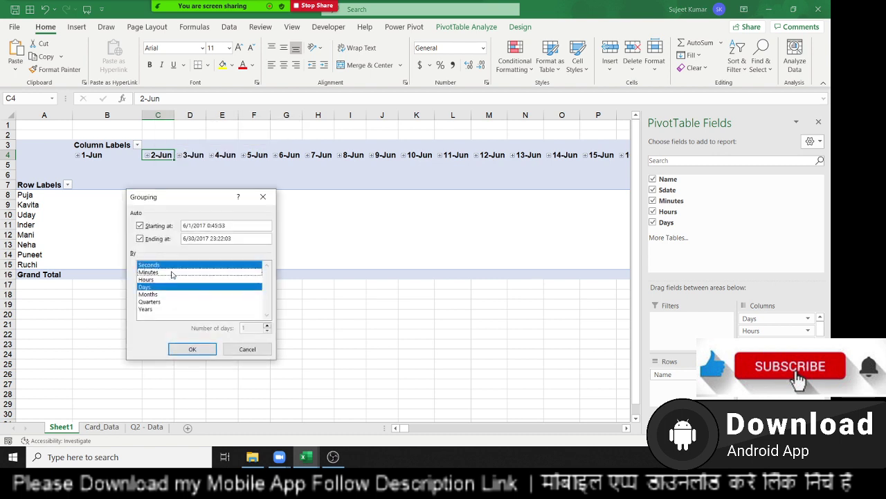
pyautogui.click(171, 266)
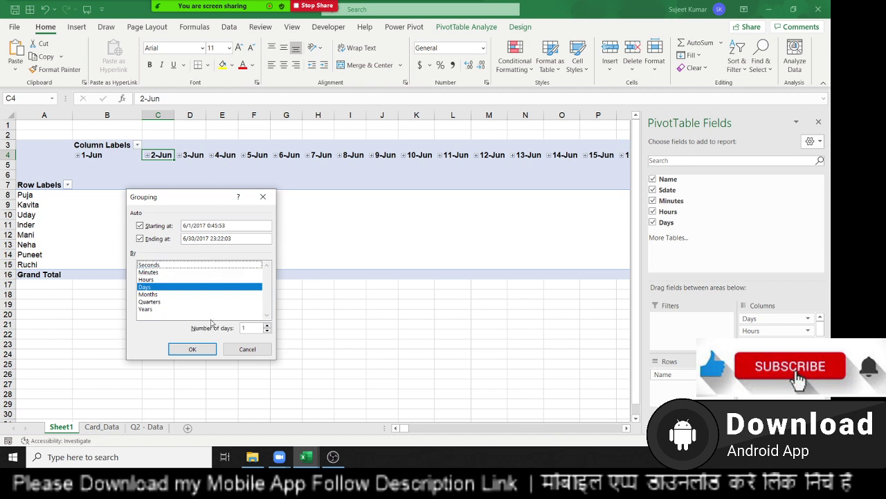
pyautogui.click(191, 349)
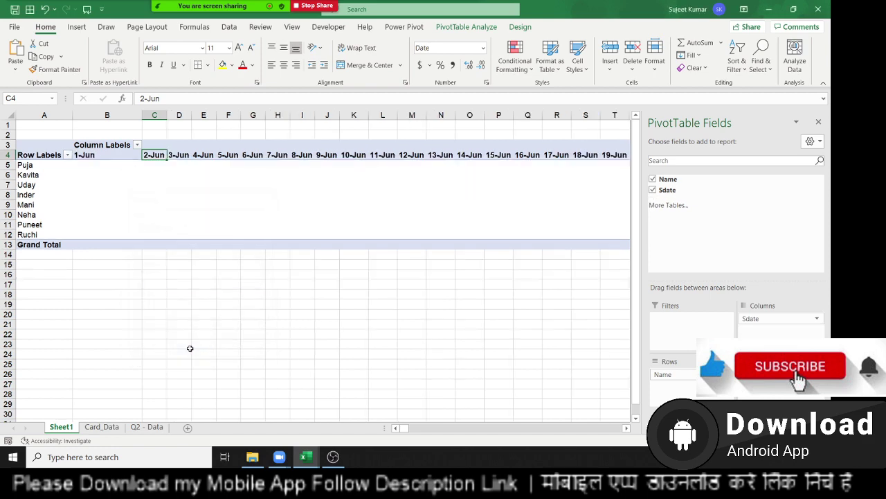
# - Check the date headers run from 1-Jun through 30-Jun
pyautogui.press('Right')
pyautogui.press('Right')
pyautogui.press('Right')
pyautogui.press('Right')
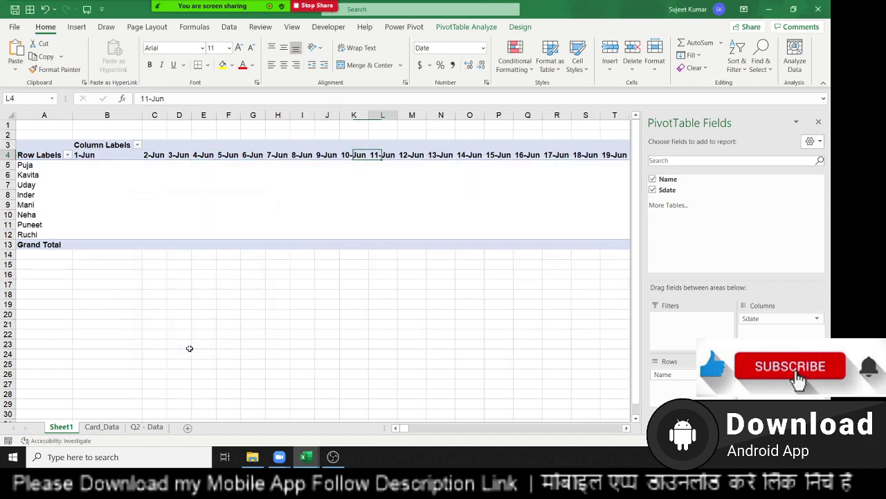
pyautogui.press('Right')
pyautogui.press('Right')
pyautogui.press('Right')
pyautogui.press('Right')
pyautogui.press('Right')
pyautogui.press('Right')
pyautogui.press('Left')
pyautogui.press('Left')
pyautogui.press('Left')
pyautogui.press('Left')
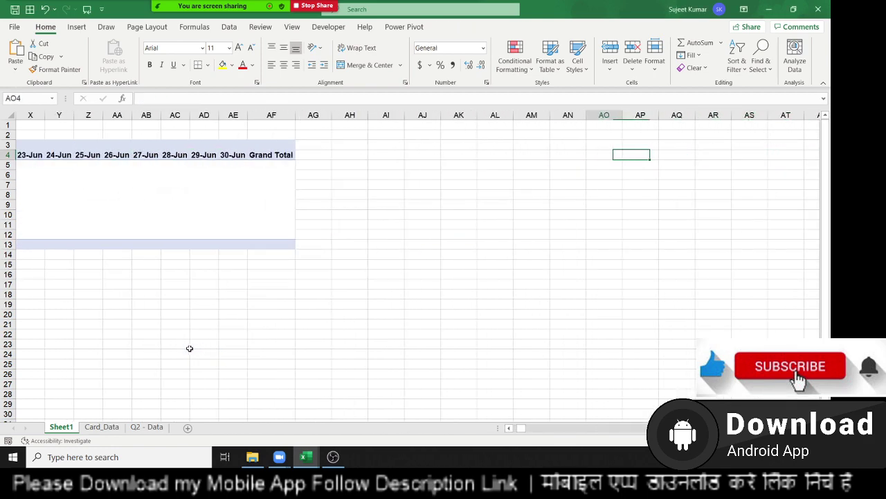
pyautogui.press('Left')
pyautogui.press('Left')
pyautogui.press('Left')
pyautogui.press('Left')
pyautogui.press('Left')
pyautogui.press('Left')
pyautogui.press('Left')
pyautogui.press('Left')
pyautogui.press('Left')
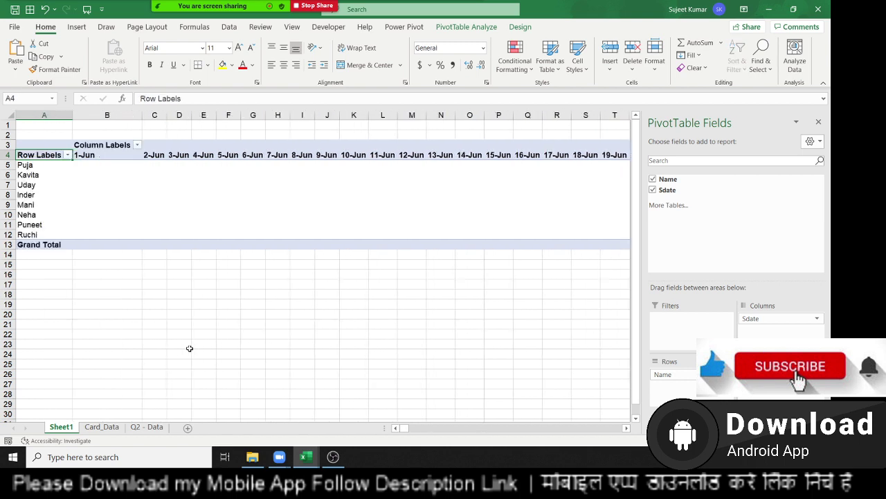
# - Add Sdate to Values as Count of Sdate for each name and date
pyautogui.click(87, 172)
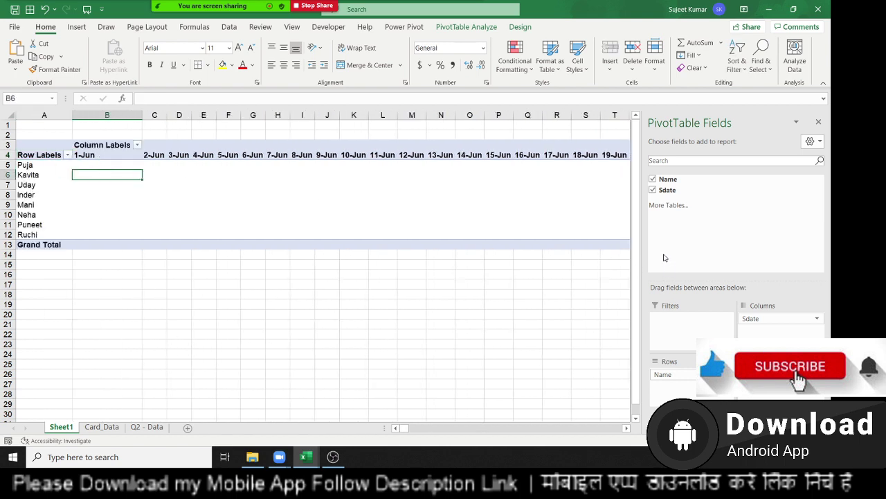
pyautogui.moveTo(667, 190); pyautogui.dragTo(783, 374)
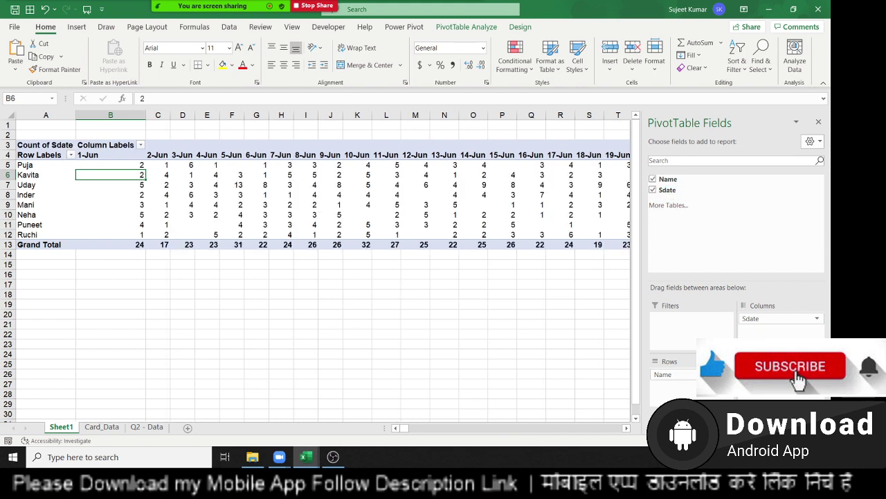
pyautogui.click(817, 374)
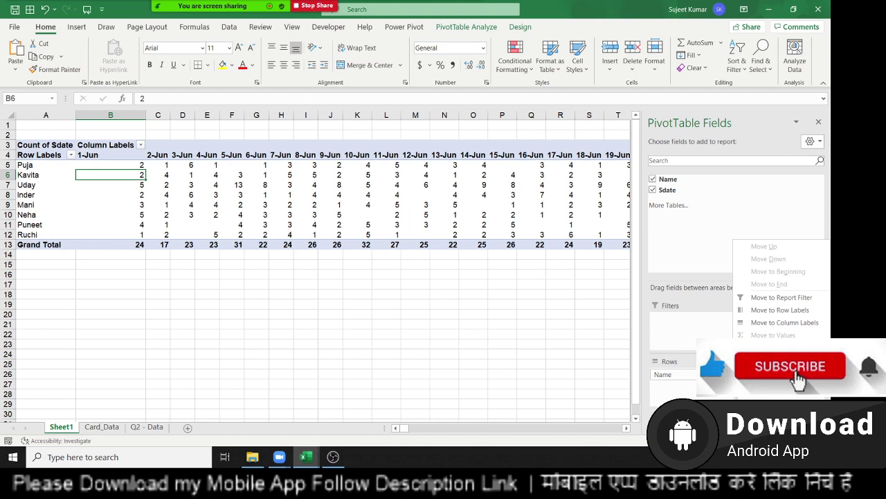
pyautogui.click(775, 366)
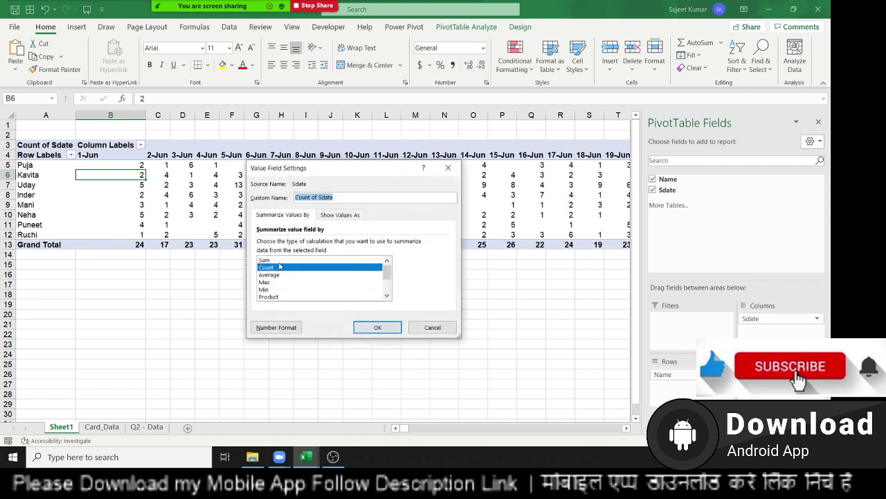
pyautogui.click(431, 330)
pyautogui.click(191, 223)
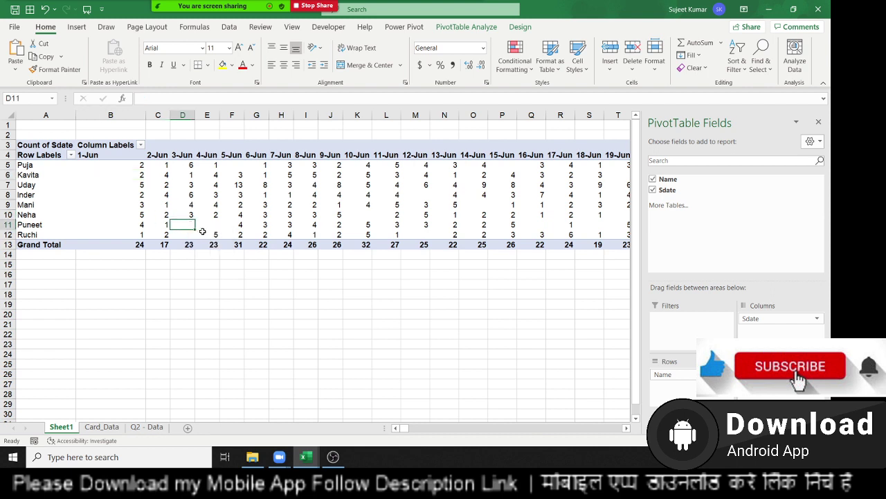
pyautogui.click(208, 226)
pyautogui.click(208, 233)
pyautogui.click(185, 233)
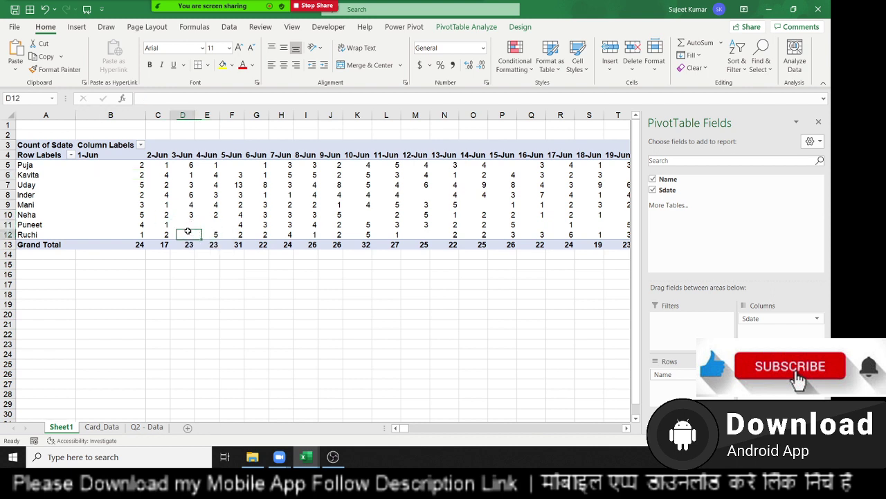
# - Set PivotTable Options to show 0 for empty cells
pyautogui.rightClick(191, 195)
pyautogui.click(233, 367)
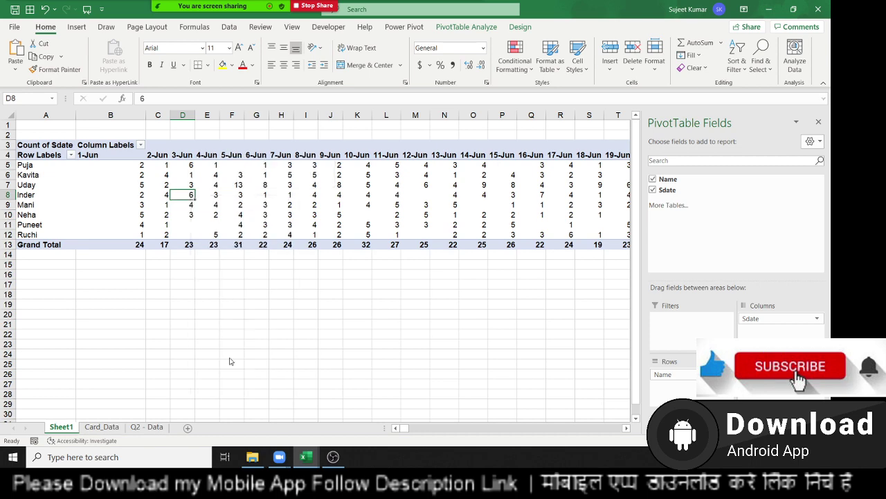
pyautogui.click(211, 329)
pyautogui.write('0')
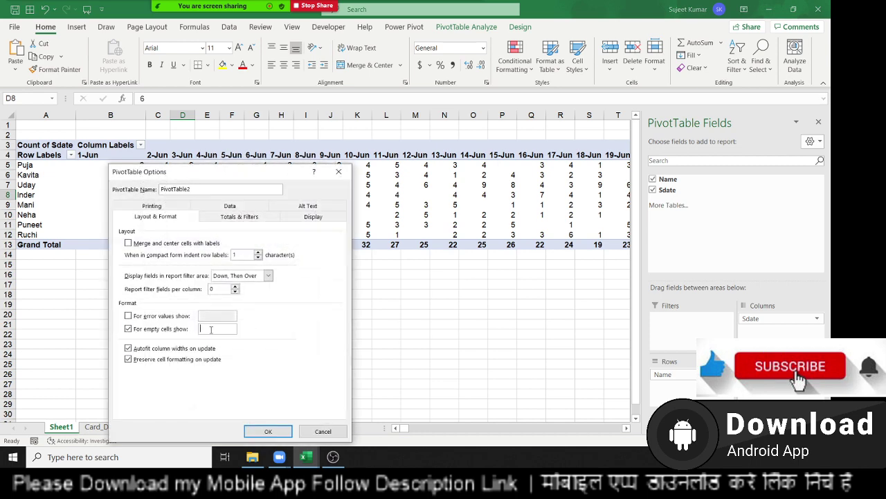
pyautogui.click(268, 430)
# - In PivotTable Options' Totals & Filters, turn off grand totals for both rows and columns
pyautogui.rightClick(253, 214)
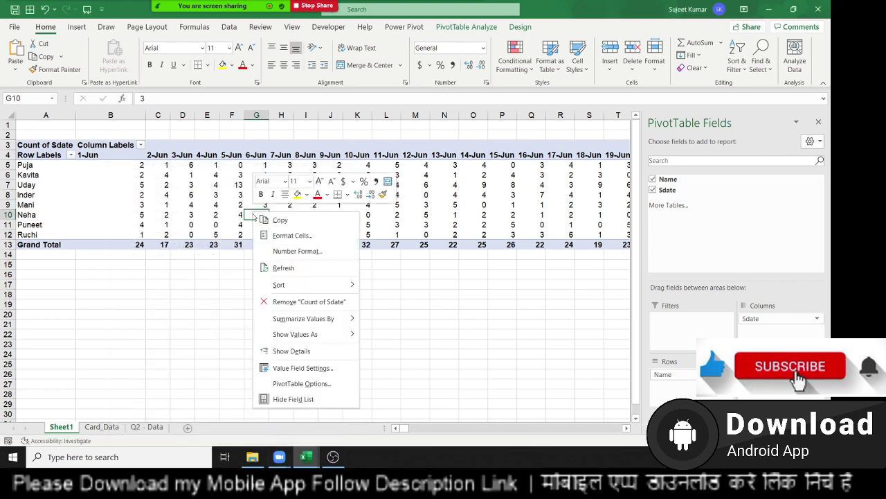
pyautogui.click(303, 385)
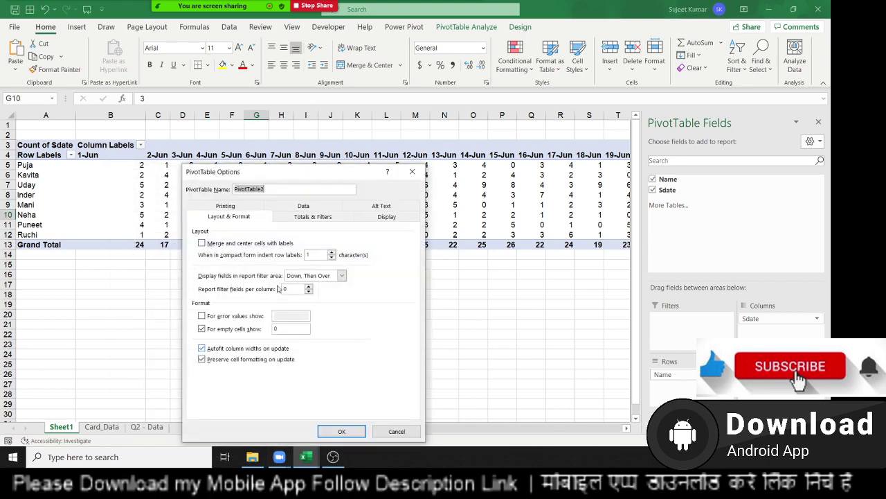
pyautogui.click(308, 219)
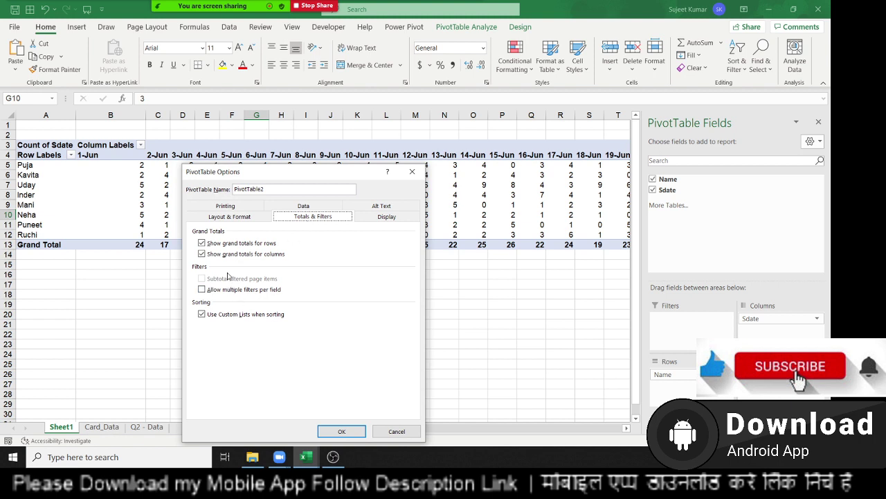
pyautogui.click(227, 248)
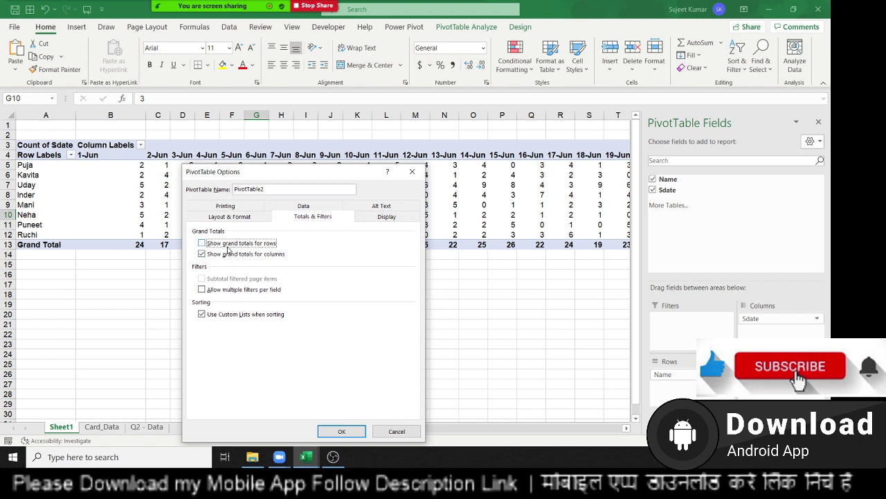
pyautogui.click(233, 255)
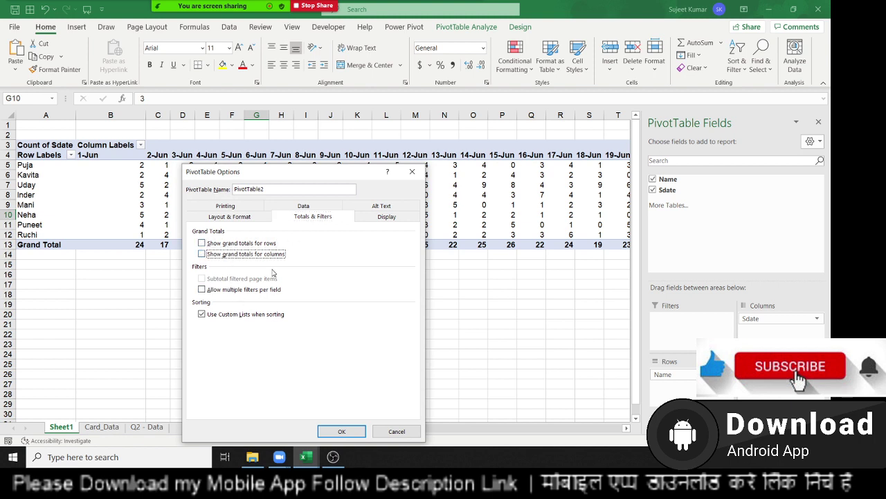
pyautogui.click(340, 432)
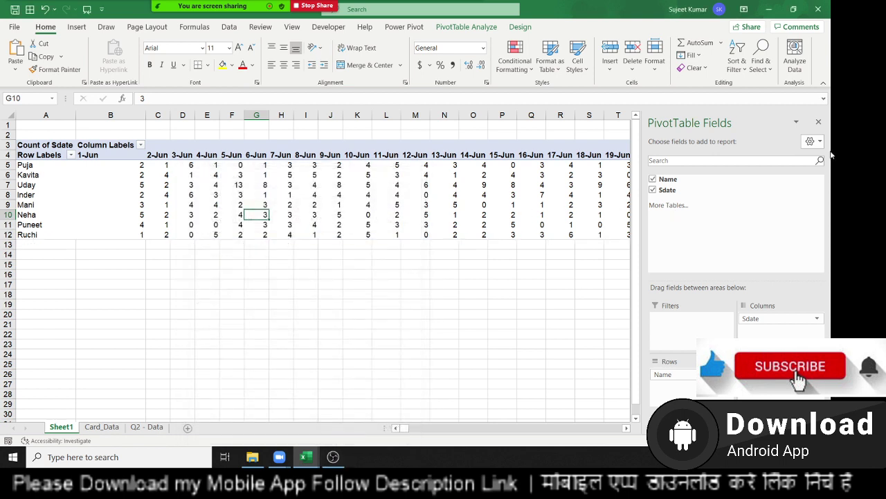
# - Close the field list and rename the Row Labels header to Name
pyautogui.click(819, 123)
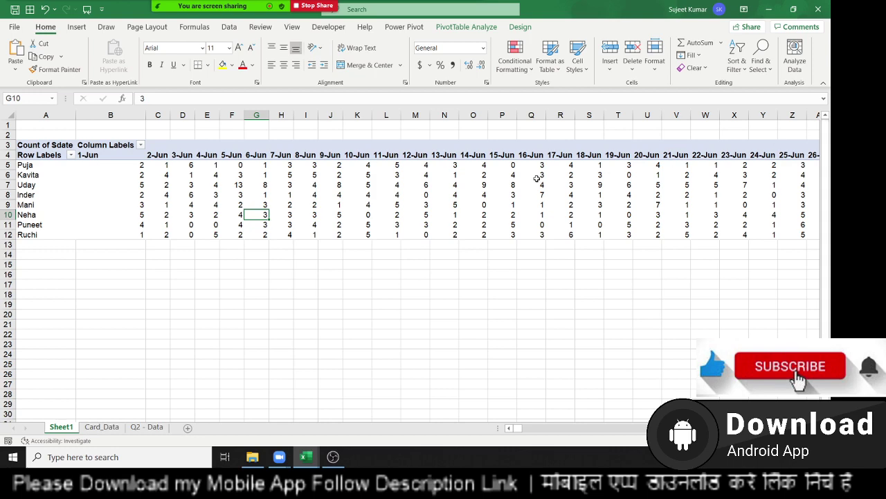
pyautogui.click(442, 195)
pyautogui.press('Right')
pyautogui.press('Right')
pyautogui.press('Right')
pyautogui.press('Right')
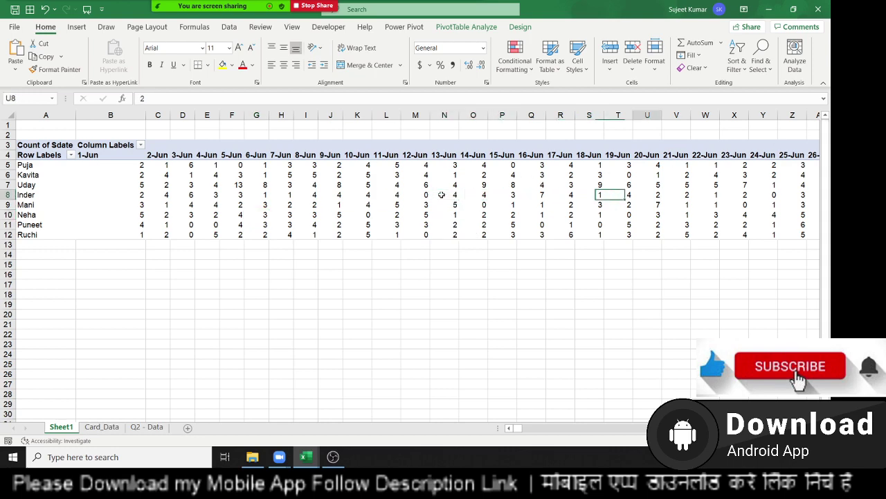
pyautogui.press('Right')
pyautogui.press('Right')
pyautogui.press('Right')
pyautogui.press('Right')
pyautogui.press('Left')
pyautogui.press('Left')
pyautogui.press('Left')
pyautogui.press('Left')
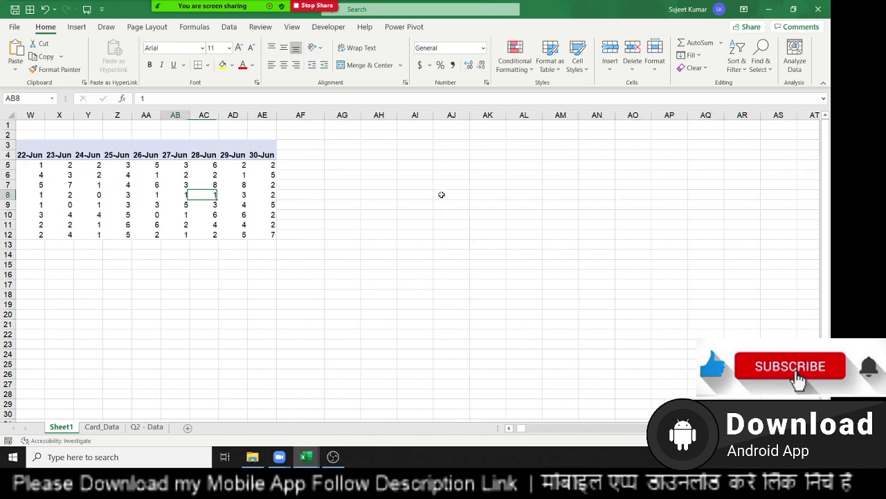
pyautogui.press('Left')
pyautogui.press('Left')
pyautogui.press('Left')
pyautogui.press('Left')
pyautogui.press('Left')
pyautogui.press('Left')
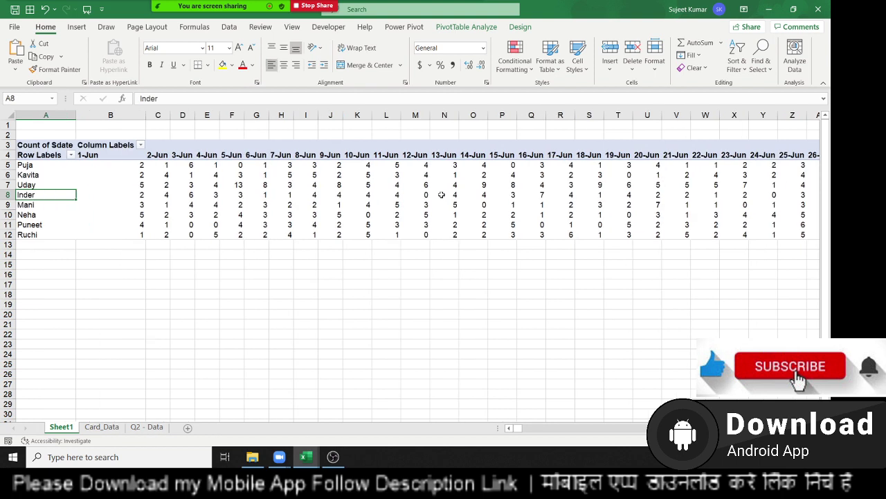
pyautogui.press('Up')
pyautogui.press('Up')
pyautogui.press('Up')
pyautogui.press('Up')
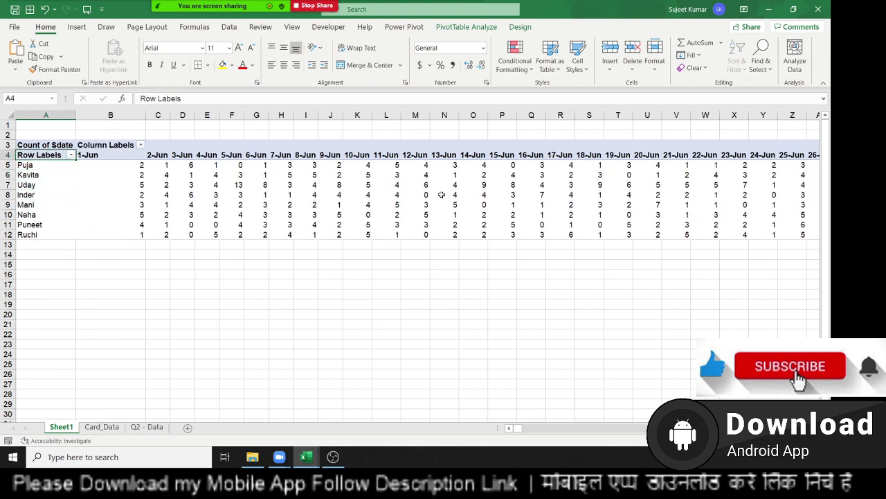
pyautogui.write('Name\\')
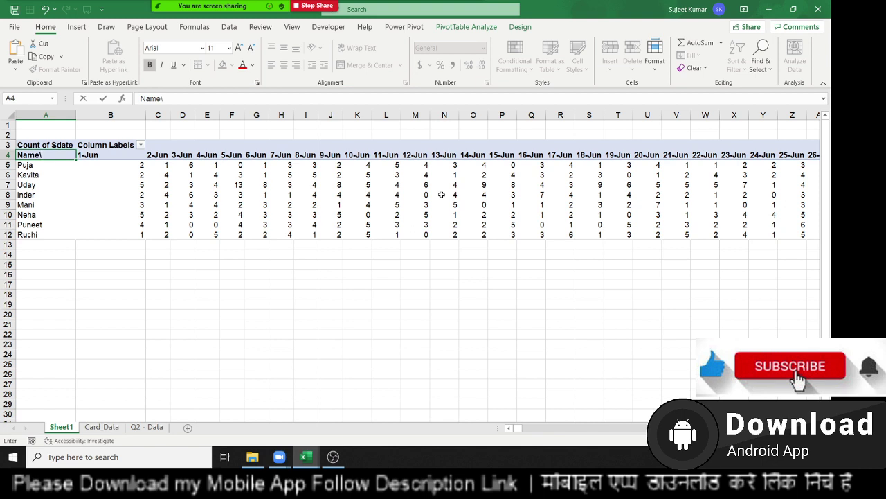
pyautogui.press('Right')
pyautogui.press('Right')
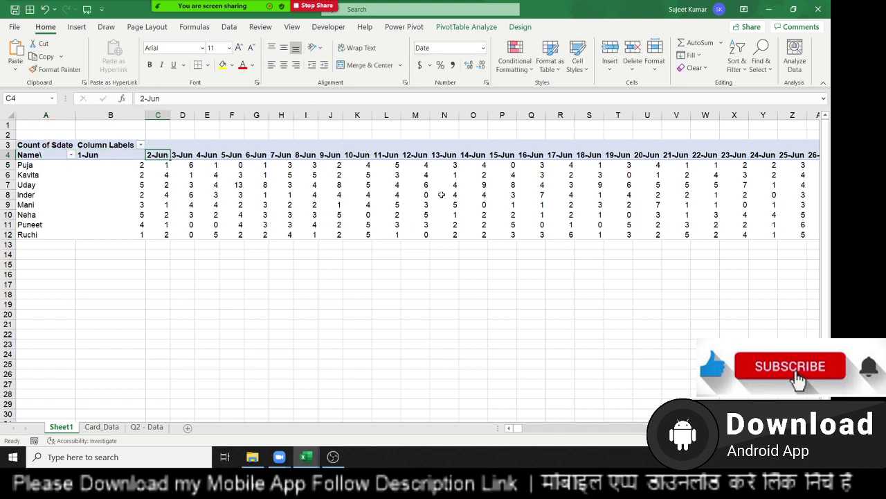
pyautogui.press('Left')
pyautogui.press('Left')
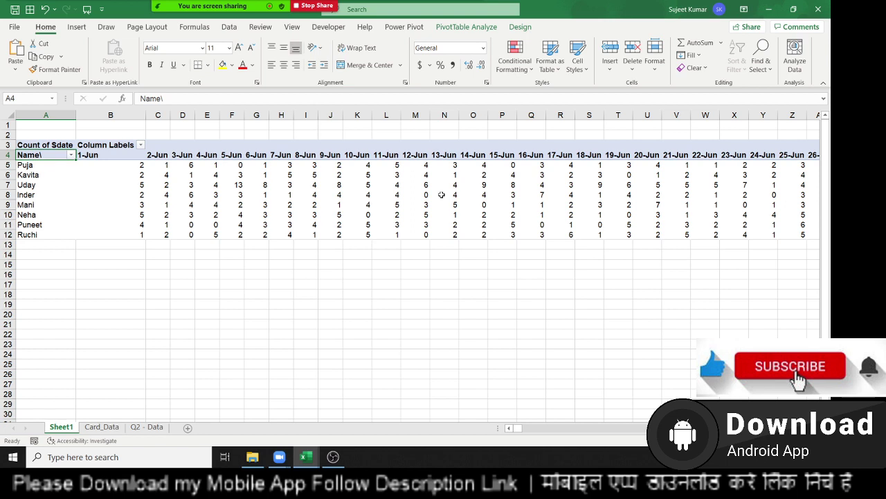
# - Rename the Column Labels header to Date
pyautogui.press('Right')
pyautogui.press('Up')
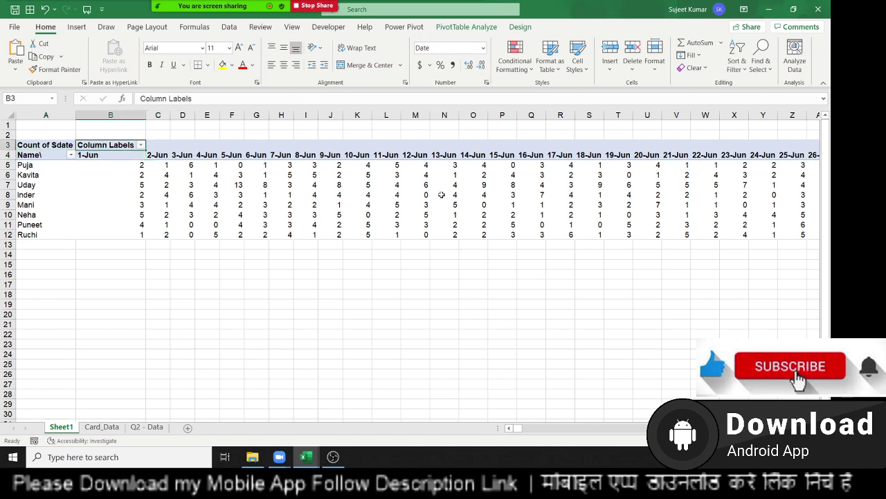
pyautogui.write('Date')
pyautogui.press('Return')
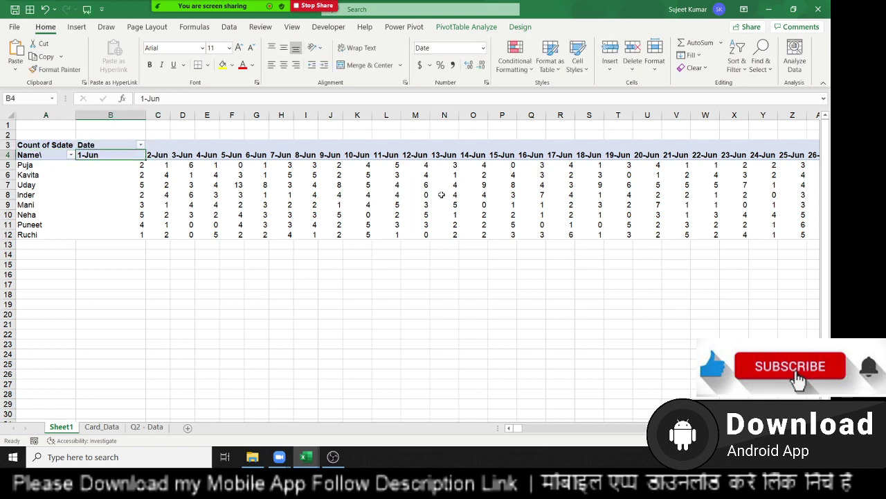
pyautogui.press('Up')
# - Rename the Count of Sdate header in A3 to Attendance
pyautogui.press('Left')
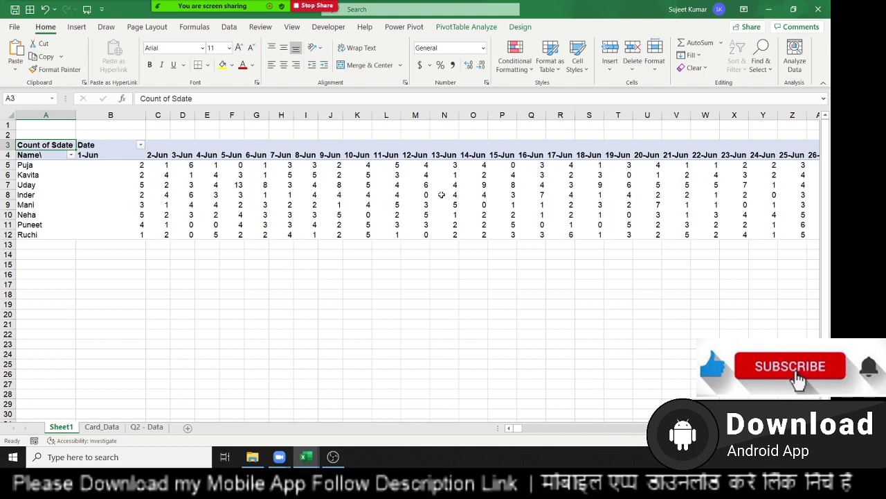
pyautogui.write('A')
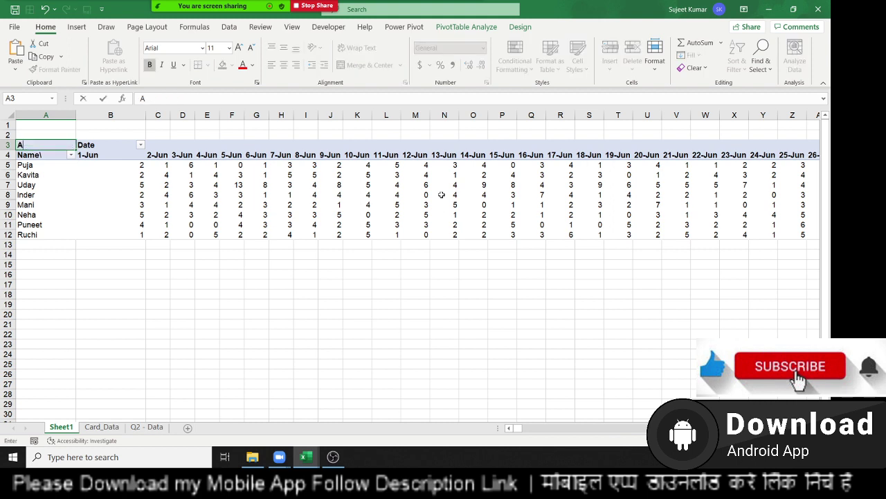
pyautogui.write('tte')
pyautogui.write('ndan')
pyautogui.write('ce')
pyautogui.press('Return')
# - Select all attendance count cells from B5 across every date and name
pyautogui.press('Right')
pyautogui.press('Right')
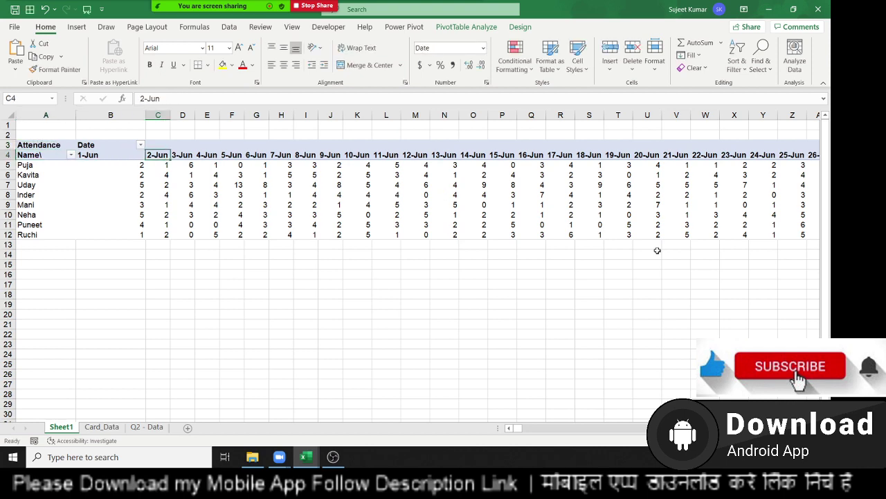
pyautogui.press('Down')
pyautogui.press('Left')
pyautogui.hotkey('ctrl', 'shift', 'Right')
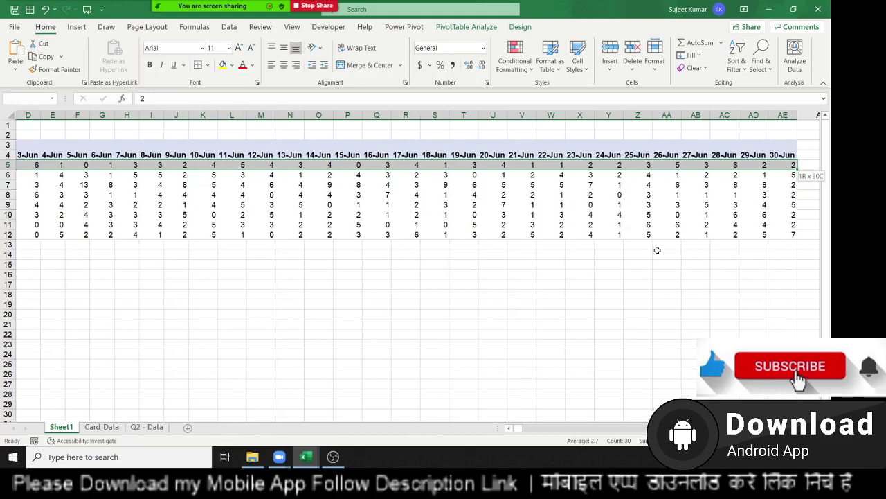
pyautogui.hotkey('ctrl', 'shift', 'Down')
# - Apply the custom number format "P" to counts B5:AE12 so each shows P
pyautogui.rightClick(655, 209)
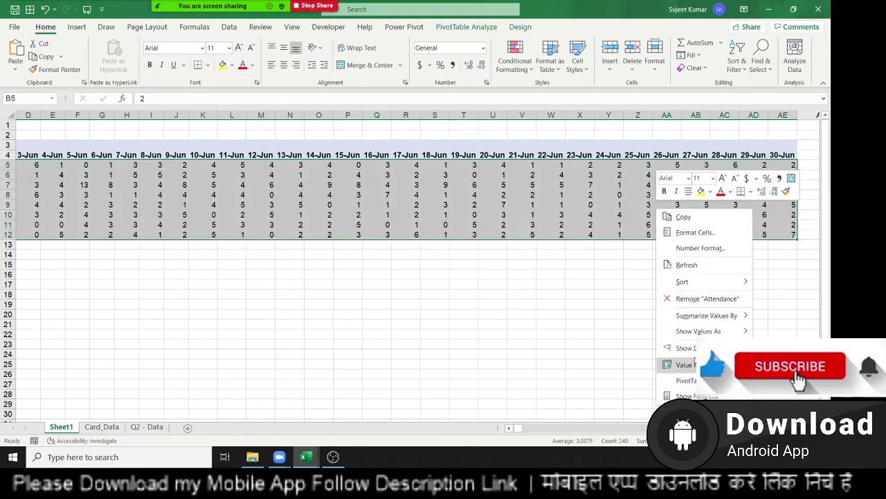
pyautogui.click(690, 248)
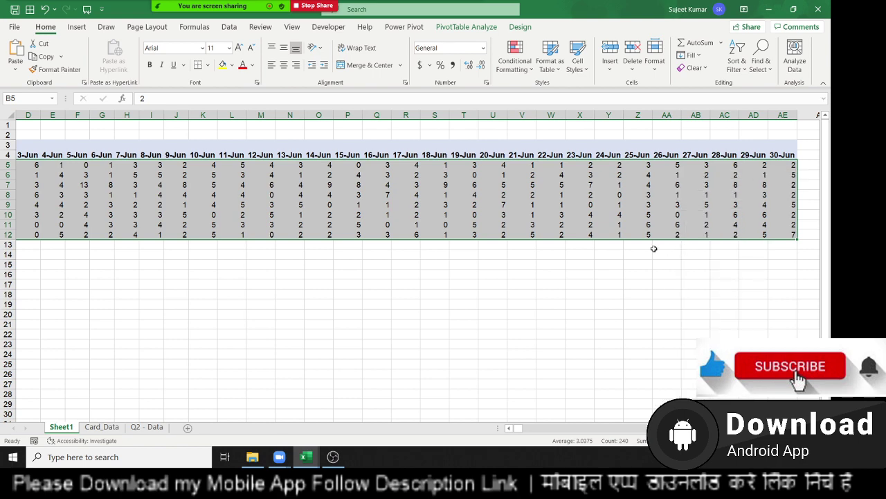
pyautogui.click(555, 236)
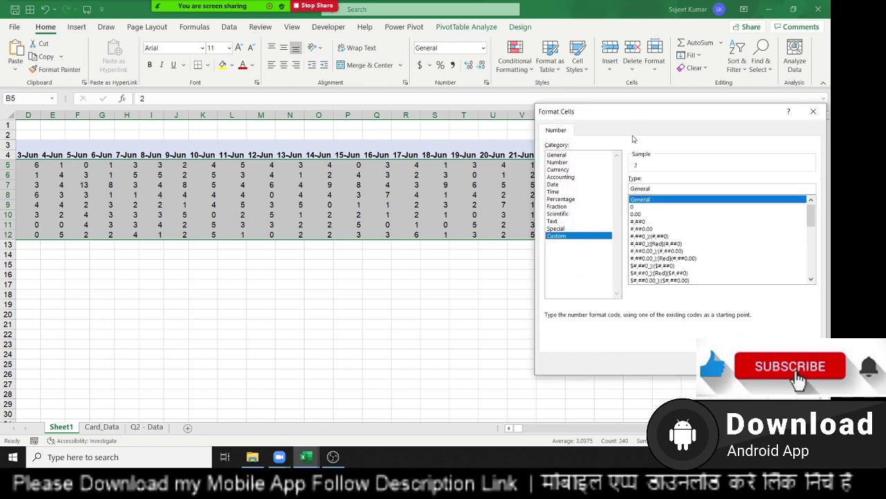
pyautogui.moveTo(636, 122); pyautogui.dragTo(428, 155)
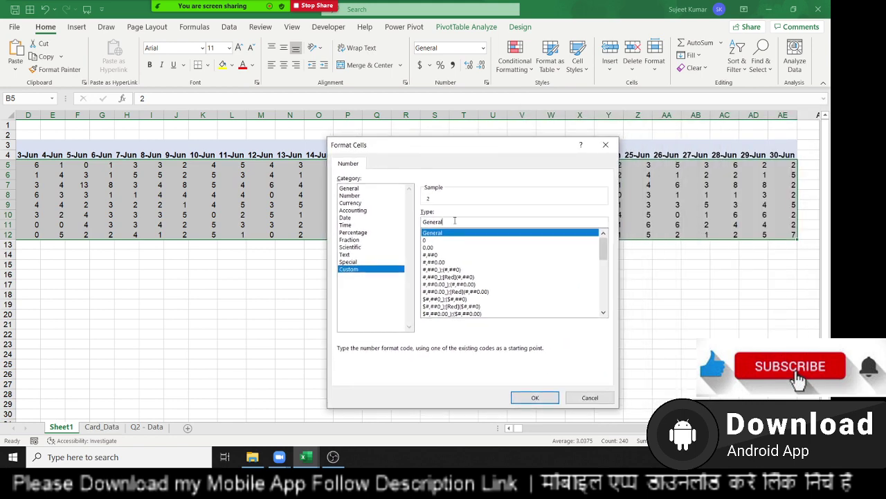
pyautogui.moveTo(450, 222); pyautogui.dragTo(421, 221)
pyautogui.write('"P')
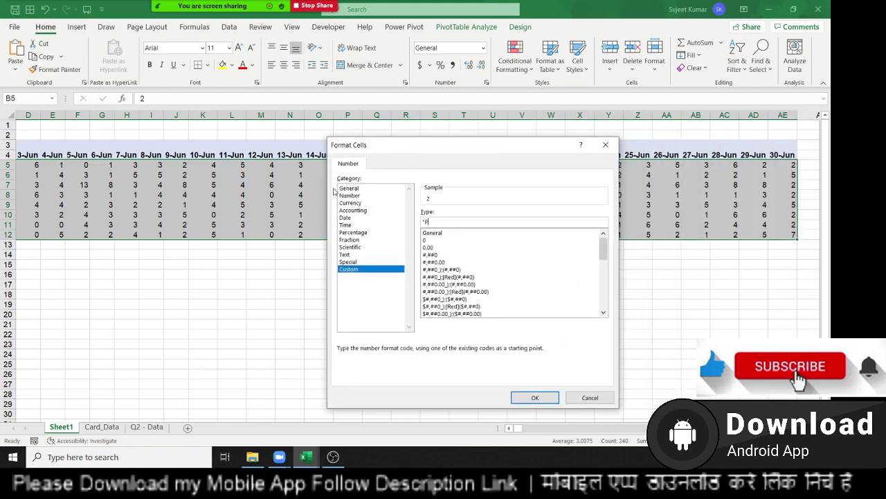
pyautogui.press('Return')
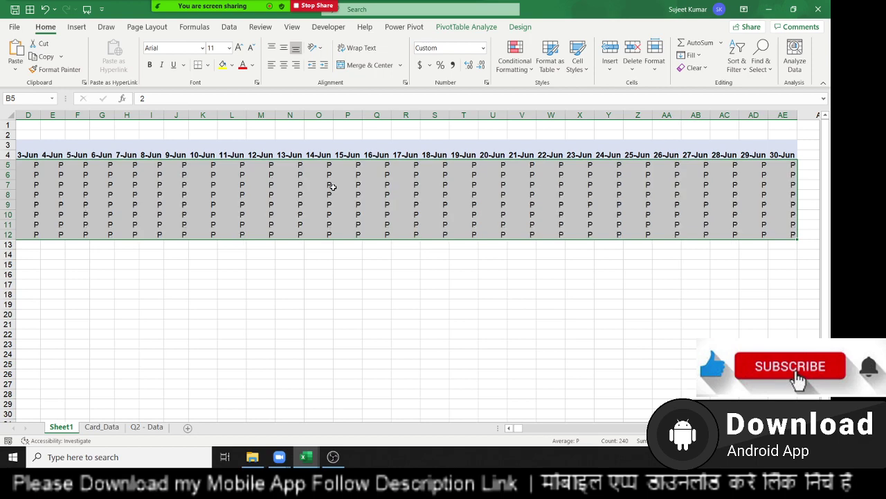
pyautogui.click(508, 428)
pyautogui.click(508, 428)
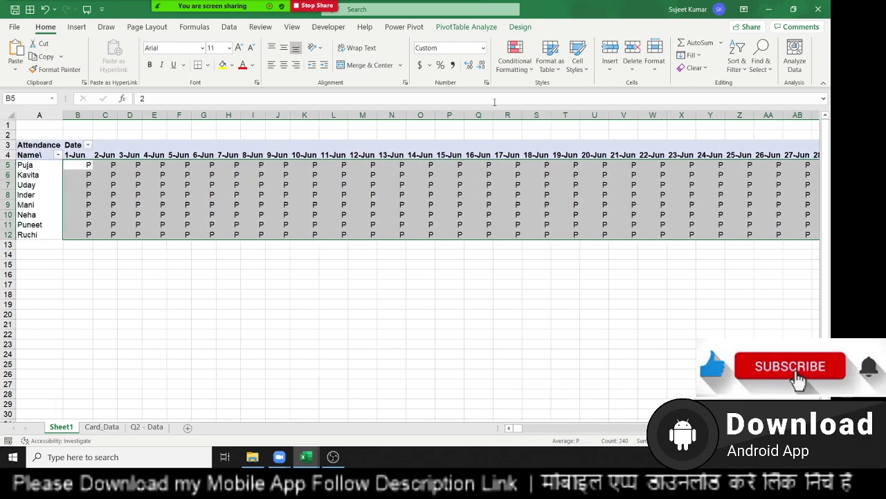
# - Change the grid's custom number format to "P";;"A" in Format Cells
pyautogui.click(486, 82)
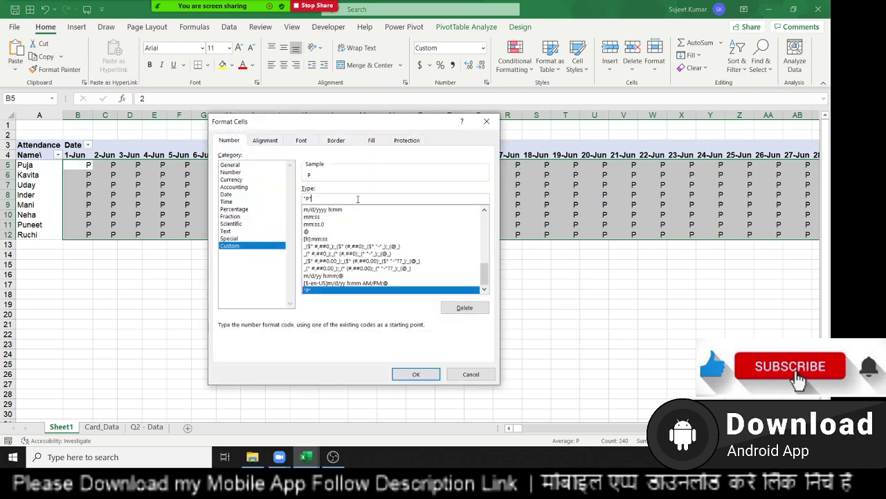
pyautogui.hotkey('shift', 'Left')
pyautogui.hotkey('shift', 'Left')
pyautogui.hotkey('shift', 'Left')
pyautogui.press('Left')
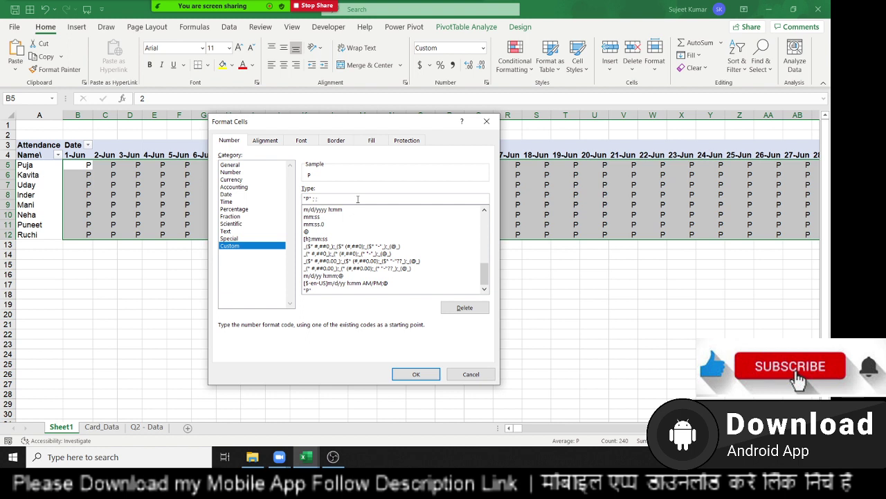
pyautogui.write('"A"')
pyautogui.click(429, 378)
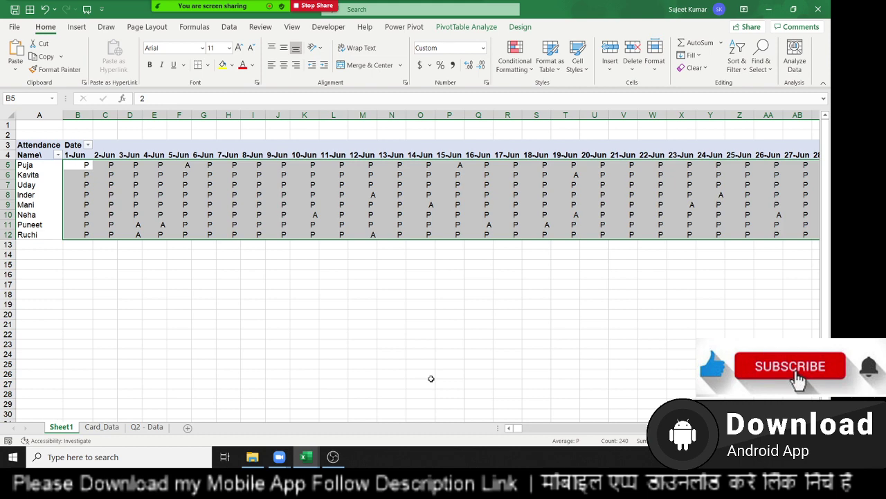
# - Check the P/A values along Kavita's attendance row, then return to column A
pyautogui.press('Up')
pyautogui.press('Down')
pyautogui.press('Down')
pyautogui.press('Right')
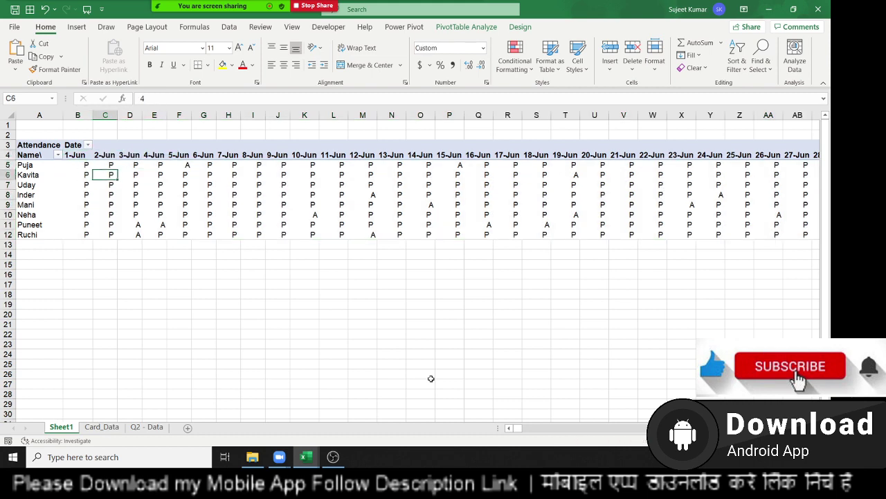
pyautogui.press('Right')
pyautogui.press('Right')
pyautogui.press('Right')
pyautogui.press('Right')
pyautogui.press('Right')
pyautogui.press('Right')
pyautogui.press('Right')
pyautogui.press('Right')
pyautogui.press('Right')
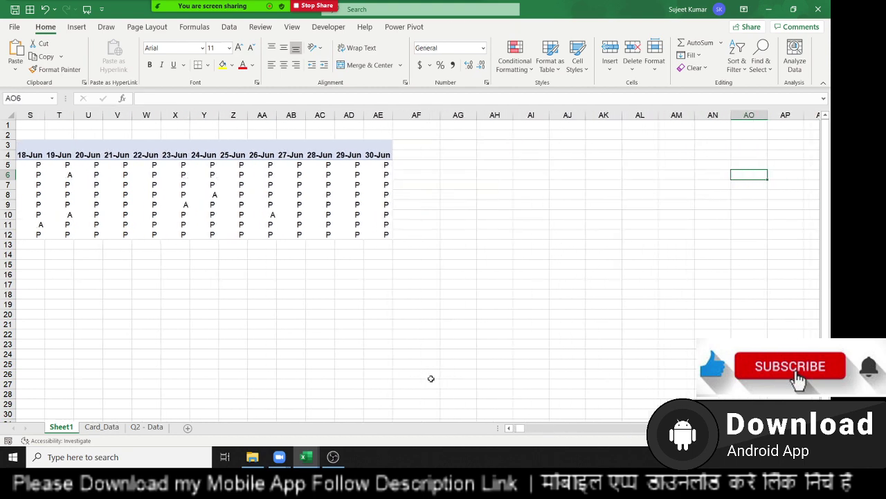
pyautogui.press('Left')
pyautogui.press('Left')
pyautogui.press('Left')
pyautogui.press('Home')
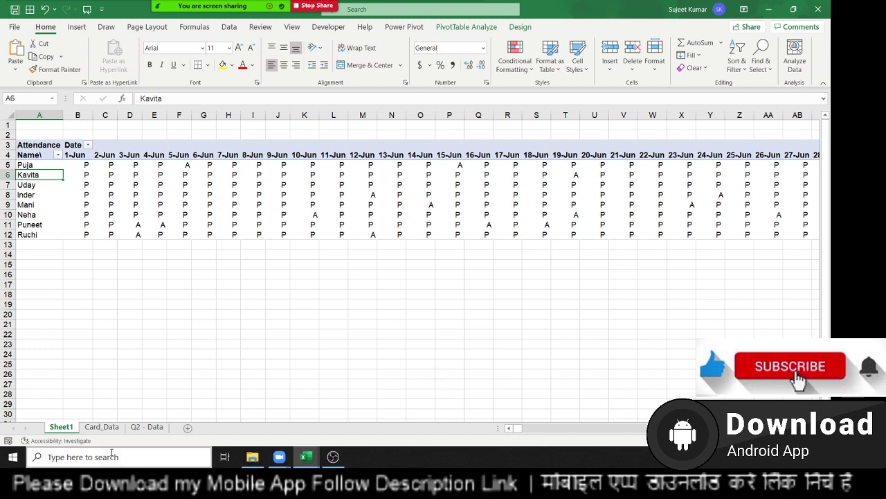
# - On the Q2 - Data sheet, select the Name, IN and OUT block A1:C730
pyautogui.click(146, 427)
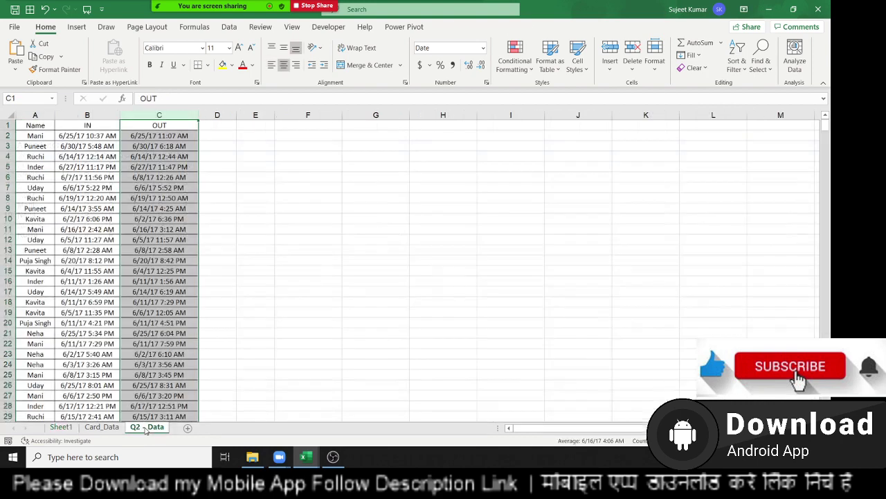
pyautogui.press('Left')
pyautogui.press('Left')
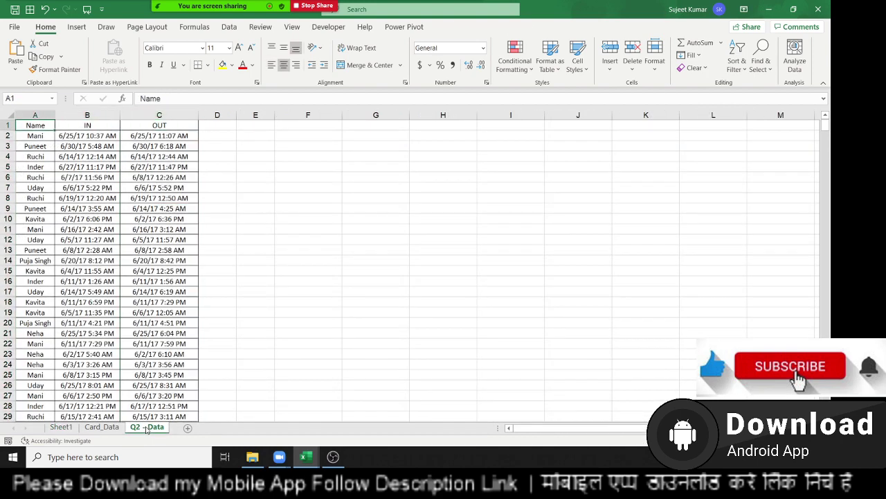
pyautogui.press('Right')
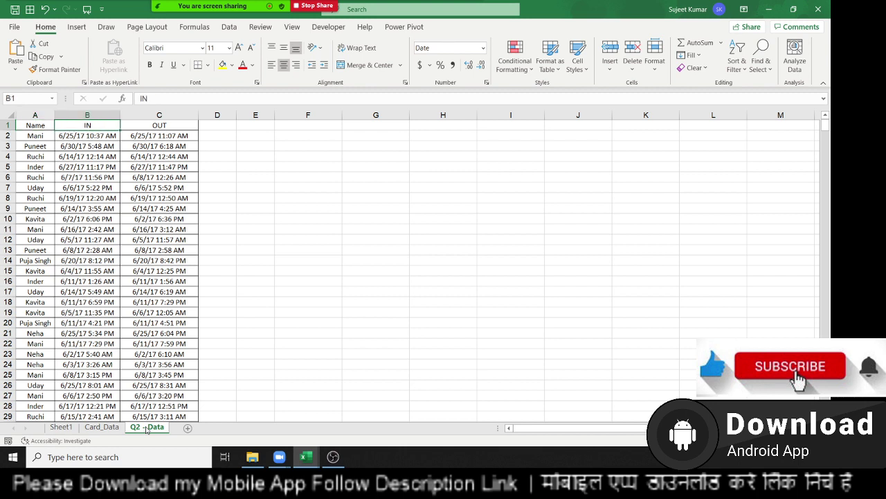
pyautogui.press('Right')
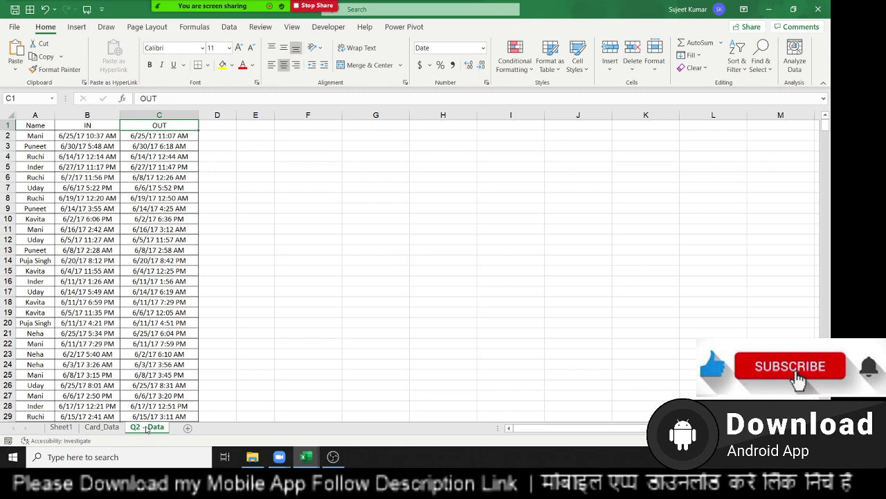
pyautogui.hotkey('ctrl', 'Home')
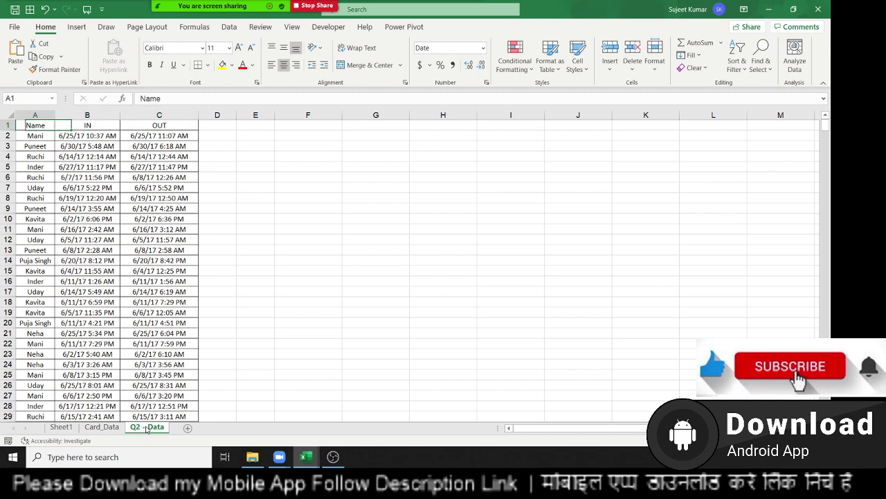
pyautogui.hotkey('ctrl', 'shift', 'Right')
pyautogui.hotkey('ctrl', 'shift', 'Down')
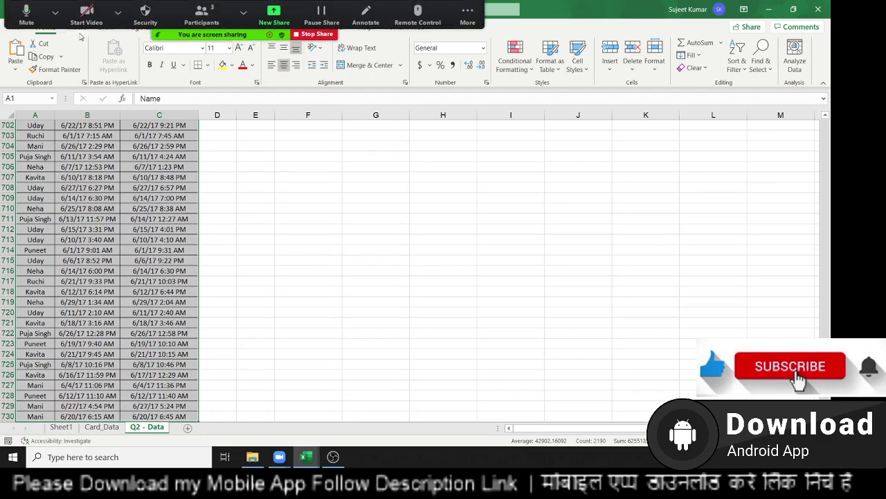
pyautogui.click(77, 27)
# - Create a PivotTable on a new worksheet with Name in Rows and IN in Columns
pyautogui.click(28, 63)
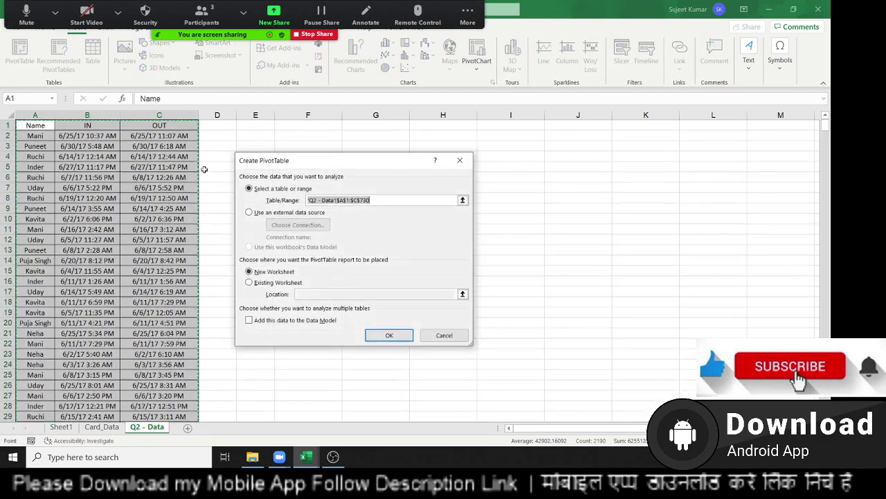
pyautogui.click(392, 336)
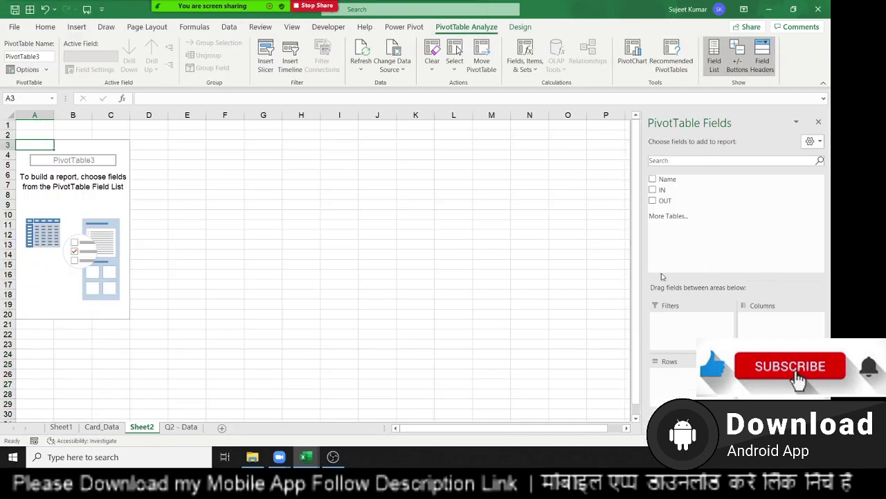
pyautogui.moveTo(672, 178); pyautogui.dragTo(682, 385)
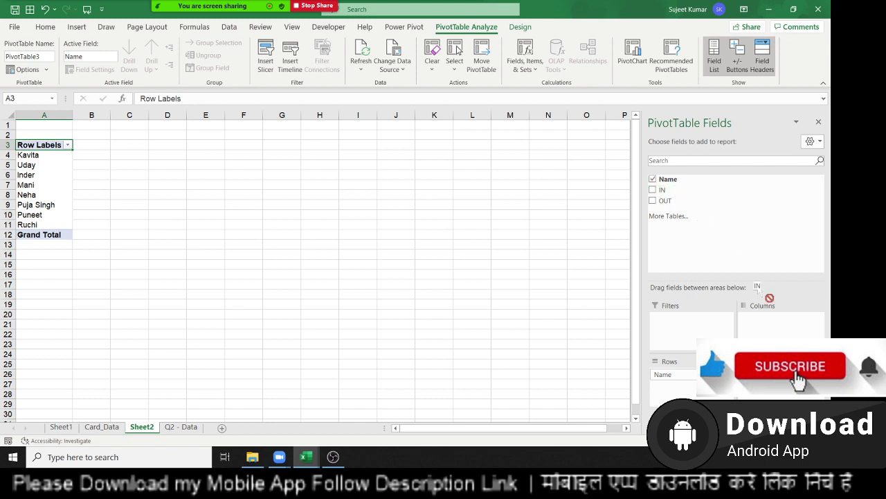
pyautogui.moveTo(664, 191); pyautogui.dragTo(776, 331)
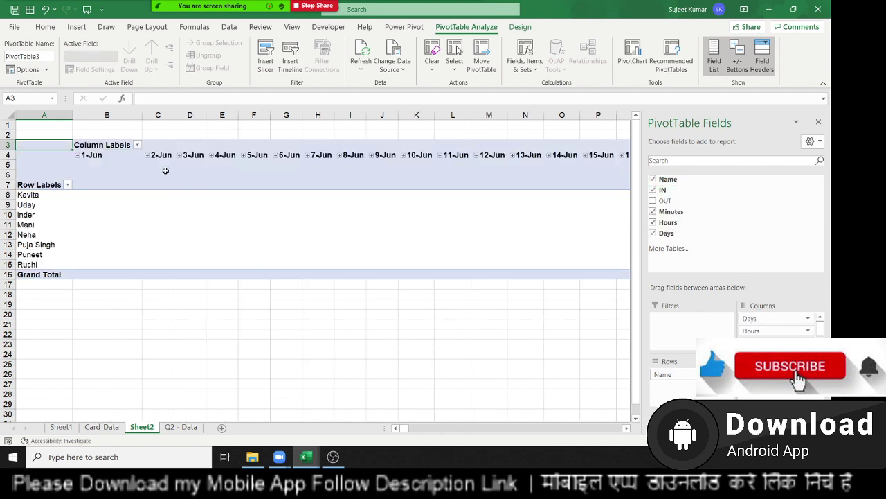
# - Group the IN date columns by Days only, removing seconds, minutes and hours
pyautogui.rightClick(161, 158)
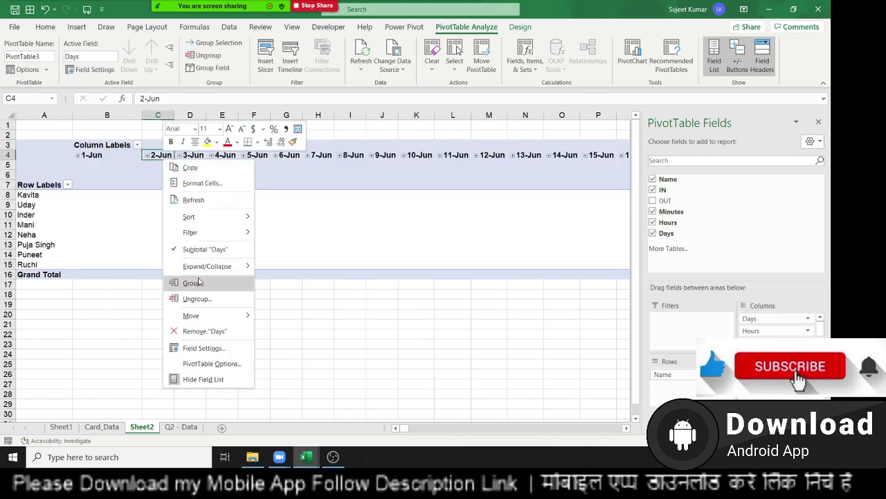
pyautogui.click(197, 283)
pyautogui.click(186, 283)
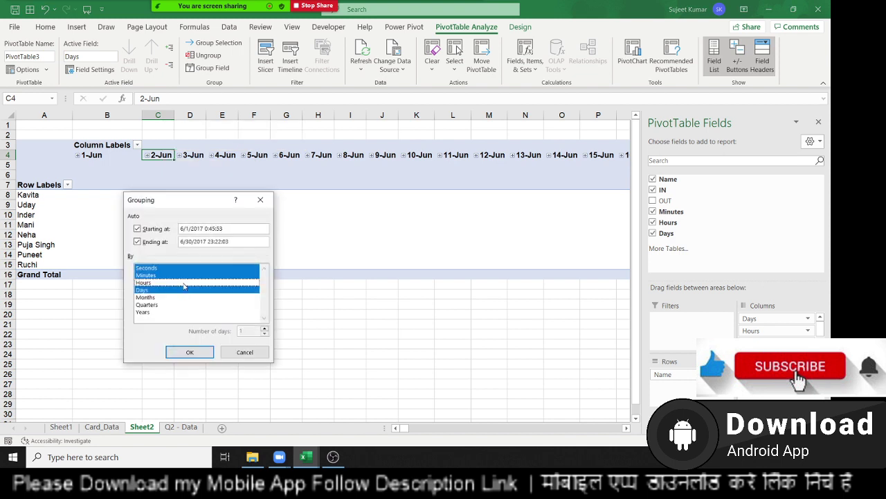
pyautogui.click(183, 275)
pyautogui.click(180, 268)
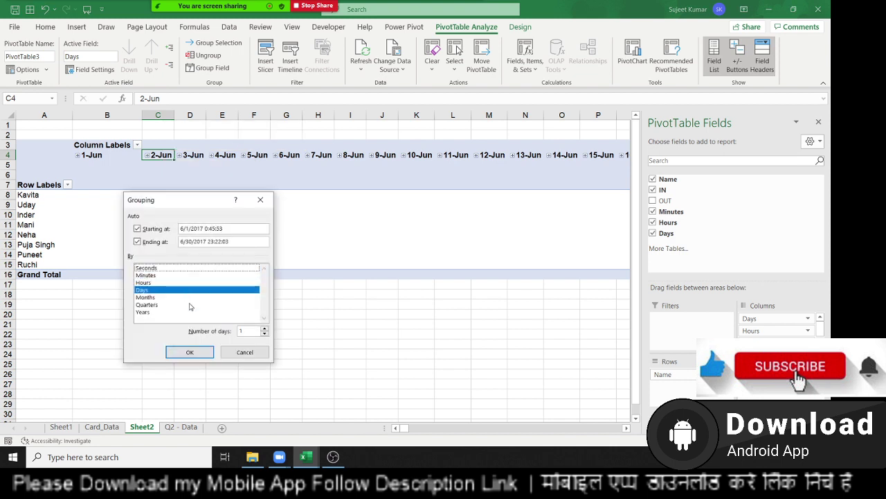
pyautogui.click(196, 354)
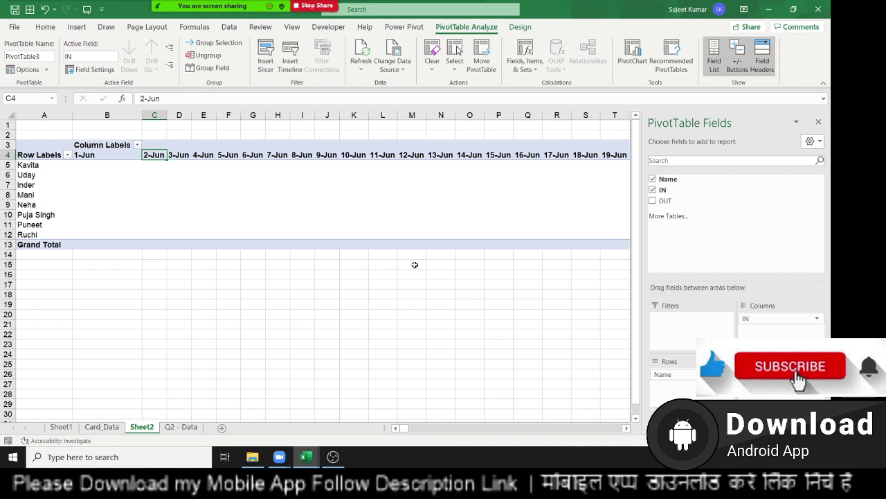
pyautogui.click(31, 164)
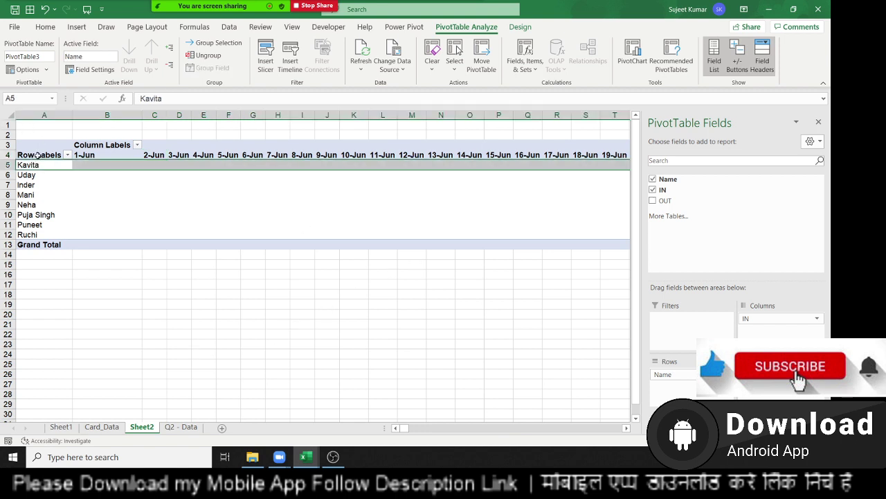
# - Change the pivot's Row Labels header to Name and Column Labels to Date, then return to Q2 - Data
pyautogui.click(35, 155)
pyautogui.write('Nehaame')
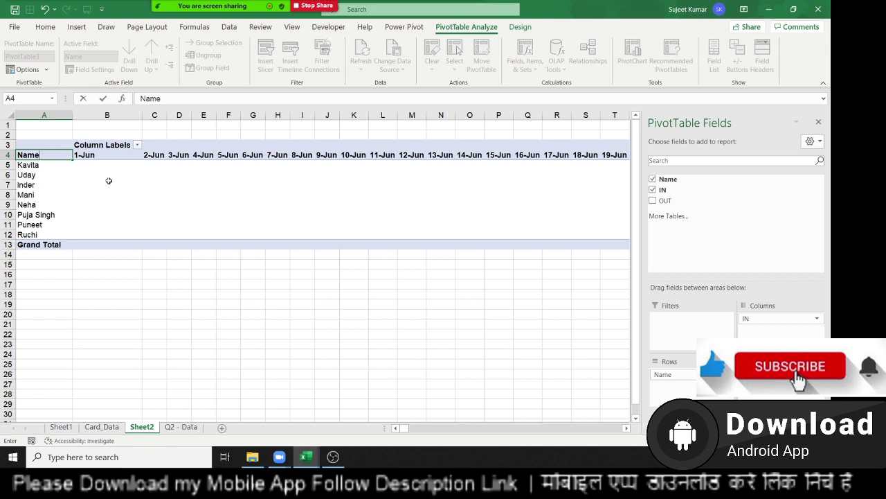
pyautogui.press('Return')
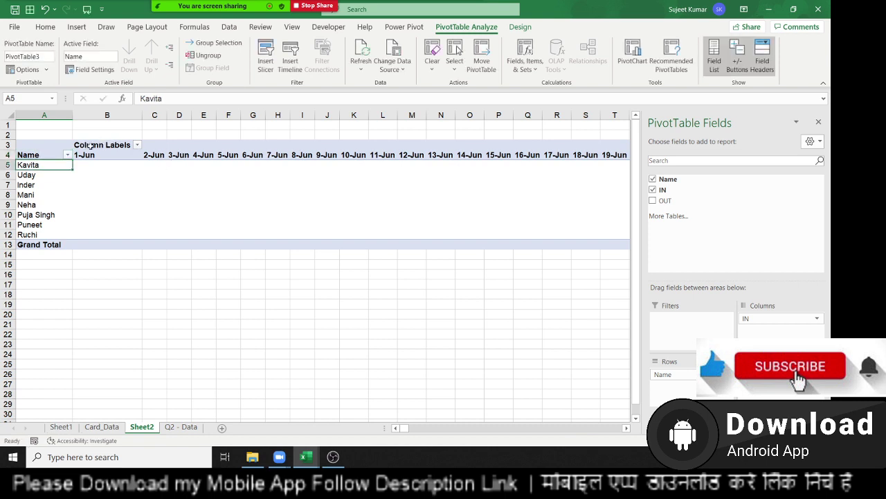
pyautogui.click(84, 146)
pyautogui.write('da')
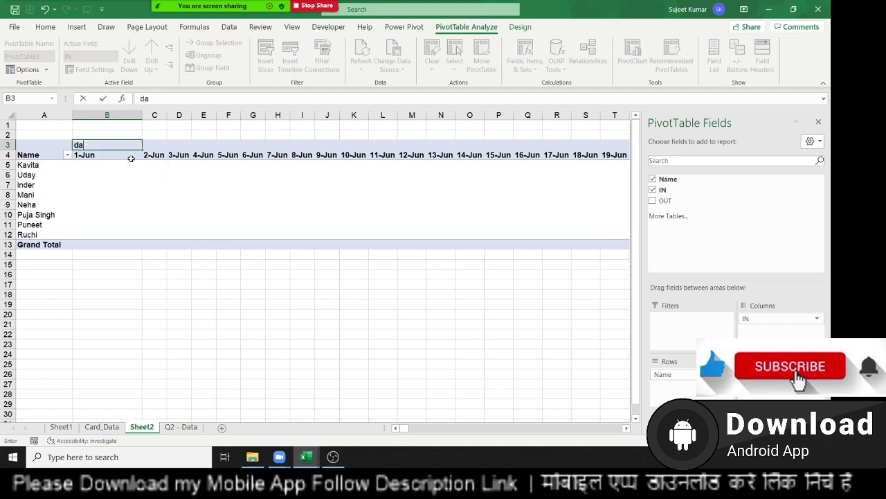
pyautogui.write('te')
pyautogui.press('BackSpace')
pyautogui.press('BackSpace')
pyautogui.press('BackSpace')
pyautogui.press('BackSpace')
pyautogui.write('Date')
pyautogui.press('Return')
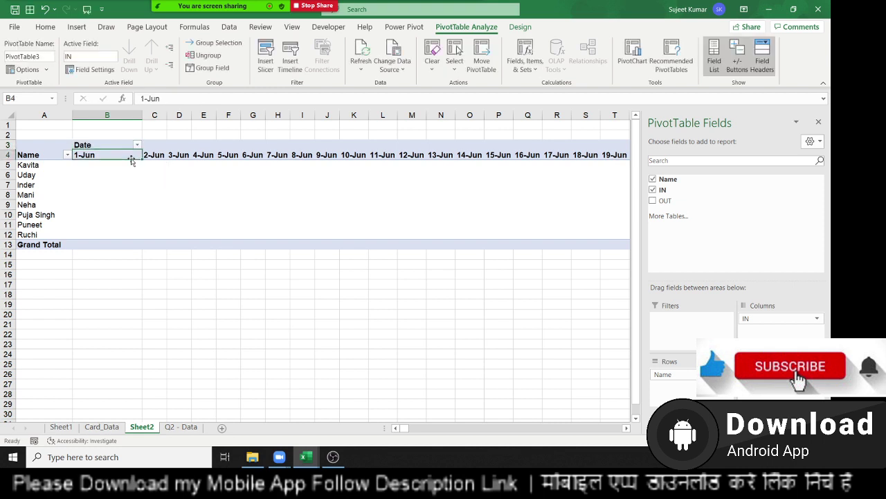
pyautogui.click(181, 427)
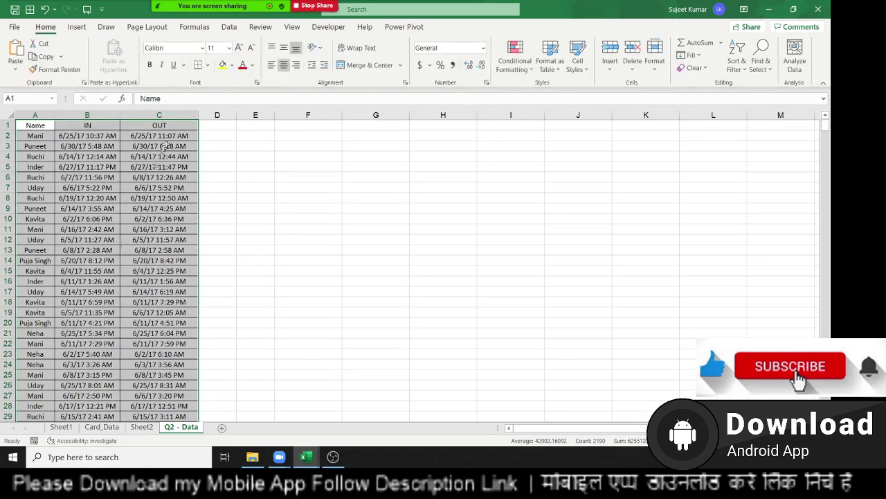
# - View B2's IN time as a General serial number, undo it, and return to Sheet2
pyautogui.click(71, 134)
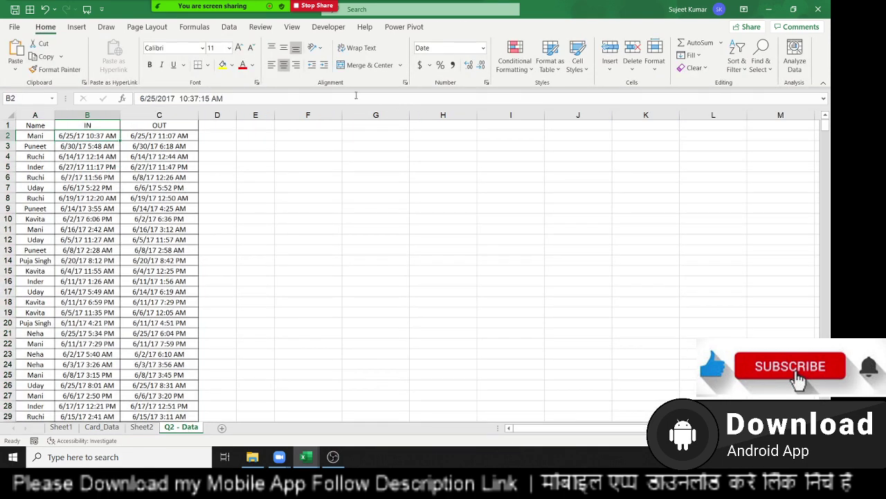
pyautogui.click(484, 50)
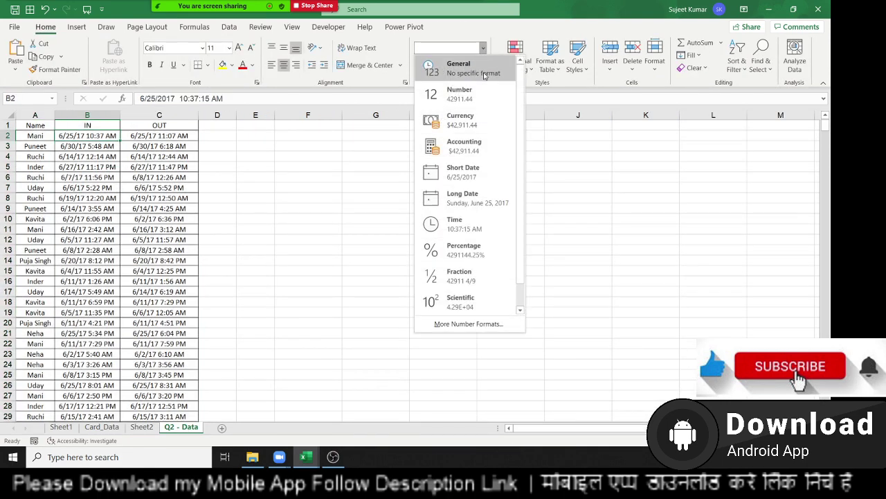
pyautogui.click(484, 75)
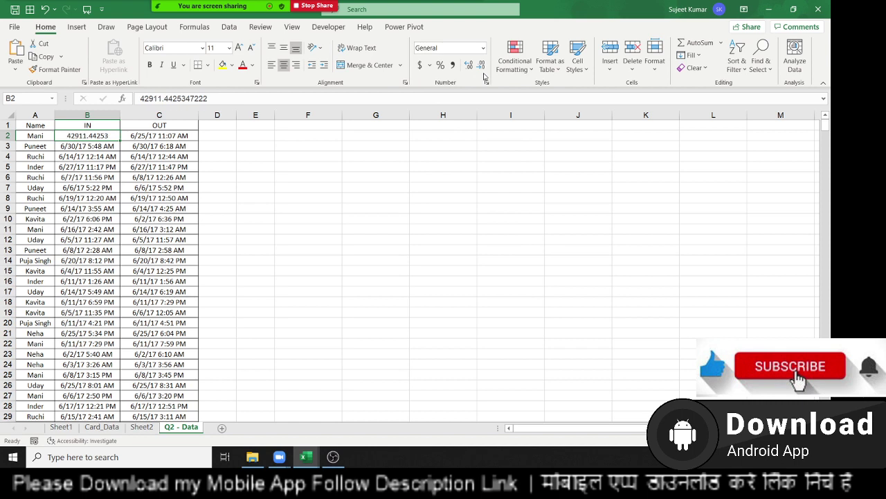
pyautogui.hotkey('ctrl', 'z')
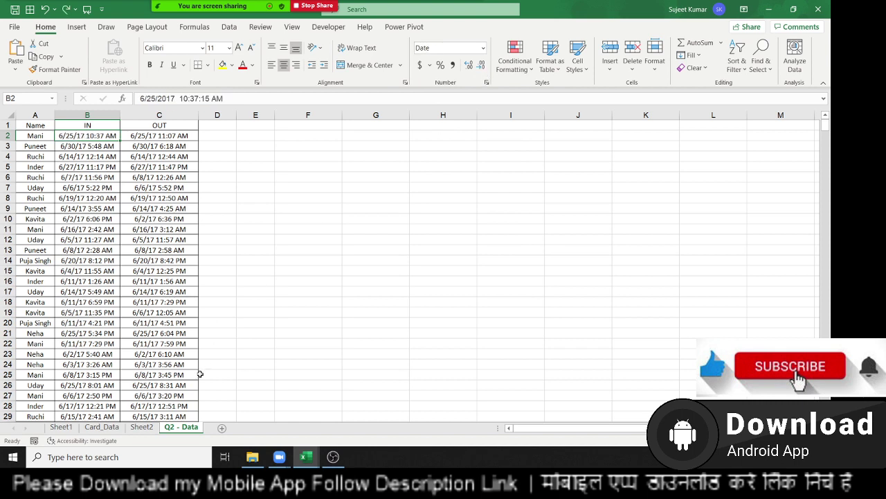
pyautogui.click(151, 427)
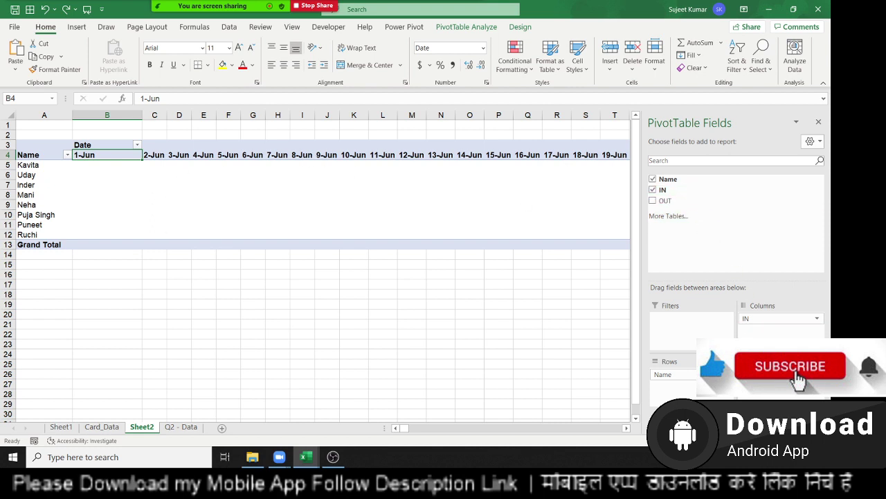
# - Add IN to the pivot's Values and summarize it by Min
pyautogui.moveTo(674, 195); pyautogui.dragTo(775, 388)
pyautogui.click(781, 374)
pyautogui.click(776, 331)
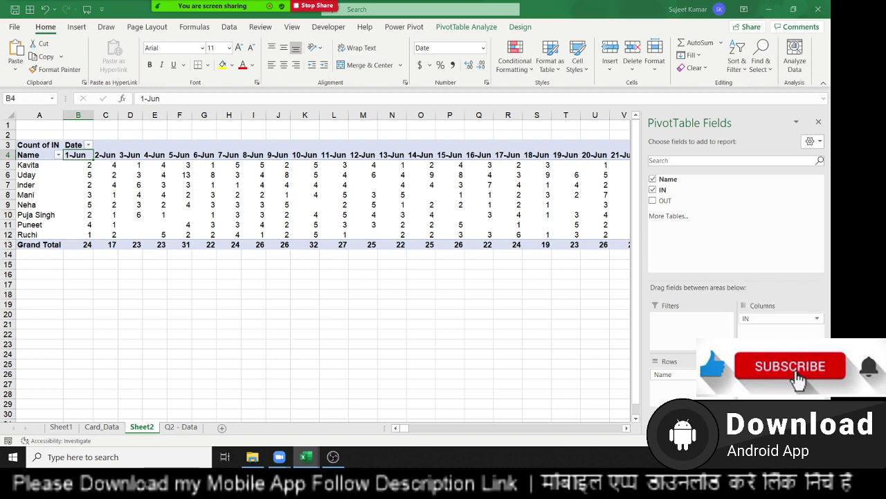
pyautogui.click(264, 290)
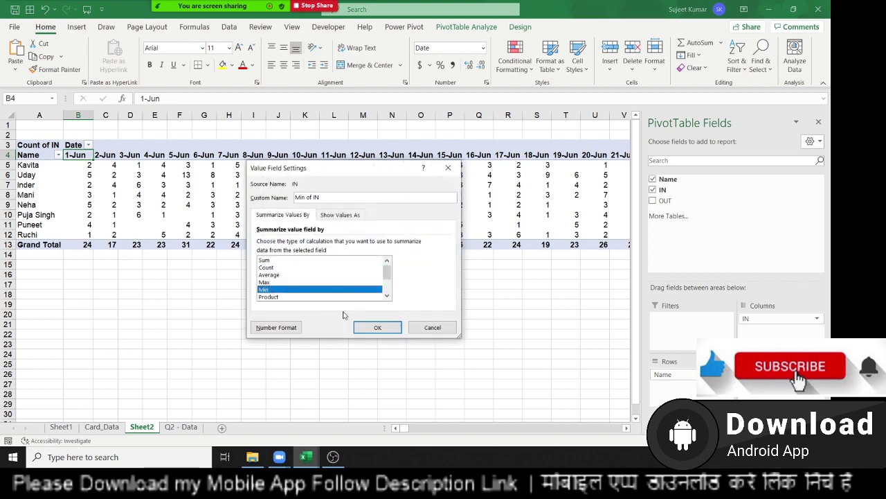
pyautogui.click(376, 328)
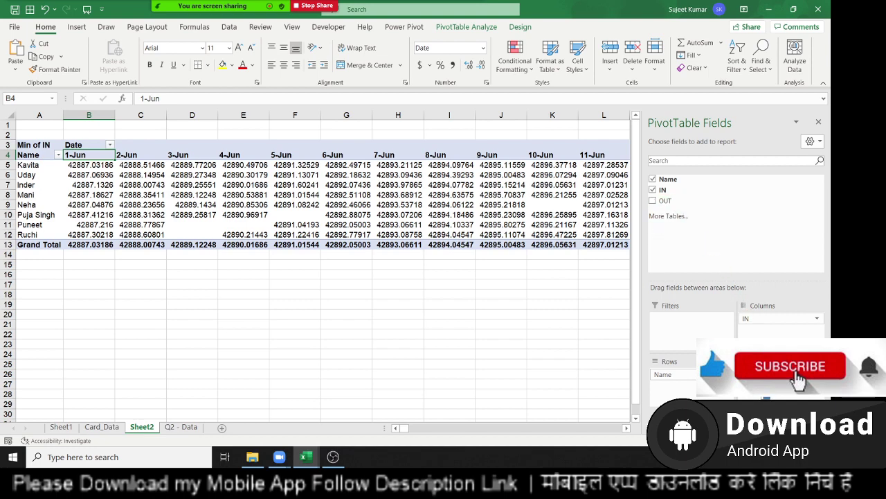
# - Add OUT to the pivot's Values and summarize it by Max
pyautogui.click(653, 201)
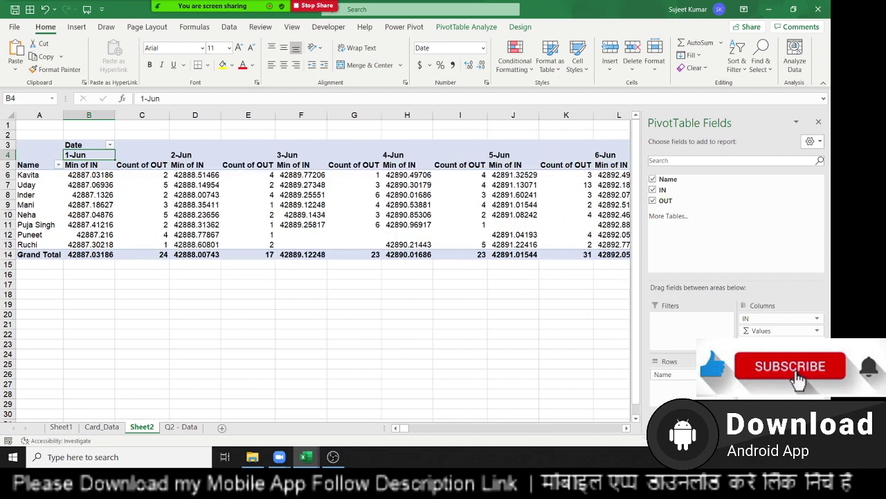
pyautogui.click(817, 387)
pyautogui.click(775, 372)
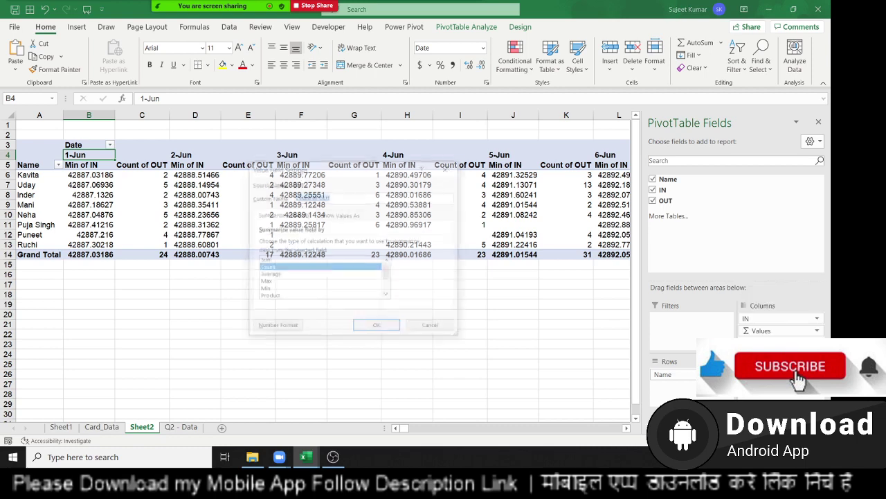
pyautogui.click(269, 282)
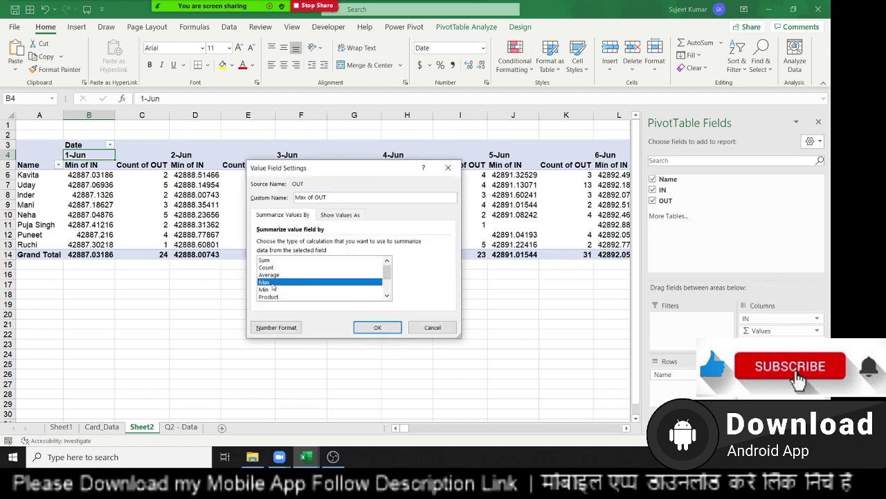
pyautogui.click(378, 326)
# - Inspect the Min of IN and Max of OUT values along Kavita's row across the dates
pyautogui.click(122, 205)
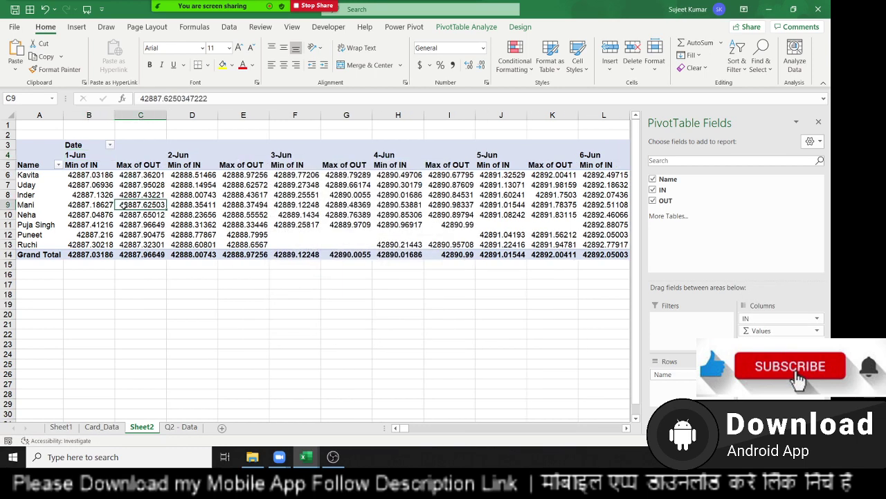
pyautogui.press('Up')
pyautogui.press('Up')
pyautogui.press('Left')
pyautogui.press('Up')
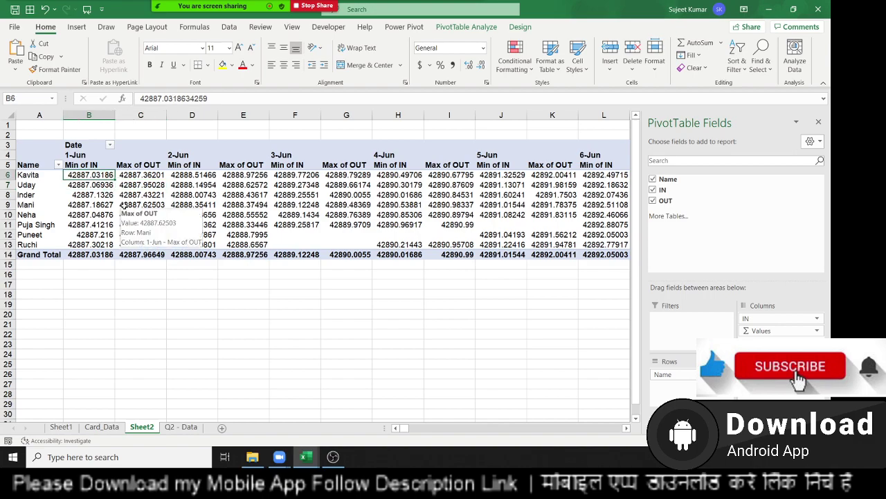
pyautogui.hotkey('ctrl', 'shift', 'Right')
pyautogui.hotkey('shift', 'Right')
pyautogui.hotkey('shift', 'Right')
pyautogui.hotkey('shift', 'Right')
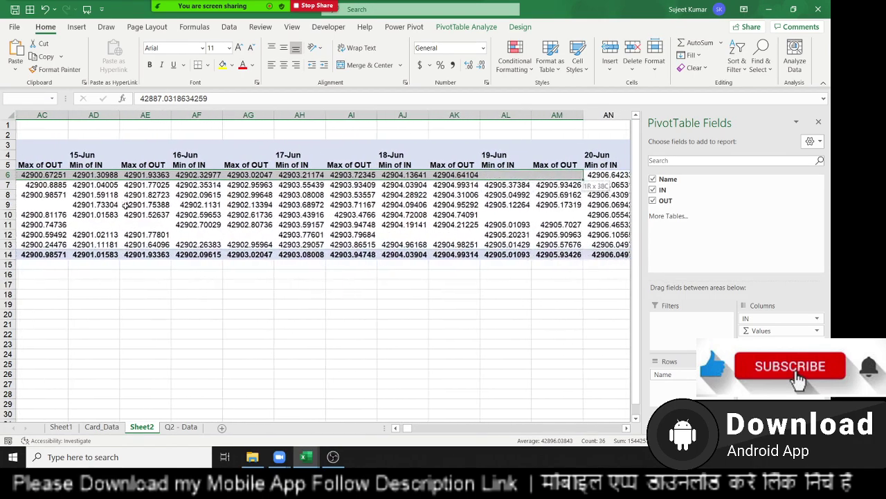
pyautogui.hotkey('shift', 'Right')
pyautogui.hotkey('shift', 'Right')
pyautogui.hotkey('shift', 'Right')
pyautogui.hotkey('shift', 'Right')
pyautogui.hotkey('shift', 'Right')
pyautogui.hotkey('shift', 'Right')
pyautogui.hotkey('shift', 'Right')
pyautogui.hotkey('shift', 'Right')
pyautogui.hotkey('shift', 'Right')
pyautogui.hotkey('shift', 'Right')
pyautogui.hotkey('shift', 'Right')
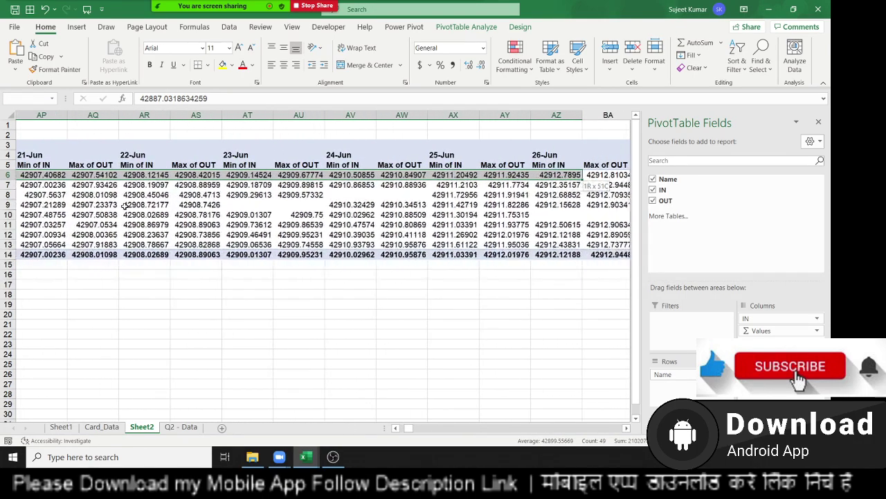
pyautogui.hotkey('shift', 'Right')
pyautogui.hotkey('shift', 'Right')
pyautogui.hotkey('shift', 'Right')
pyautogui.hotkey('shift', 'Right')
pyautogui.hotkey('shift', 'Right')
pyautogui.hotkey('shift', 'Right')
pyautogui.hotkey('shift', 'Left')
pyautogui.hotkey('shift', 'Left')
pyautogui.hotkey('shift', 'Left')
pyautogui.hotkey('shift', 'Left')
pyautogui.hotkey('shift', 'Left')
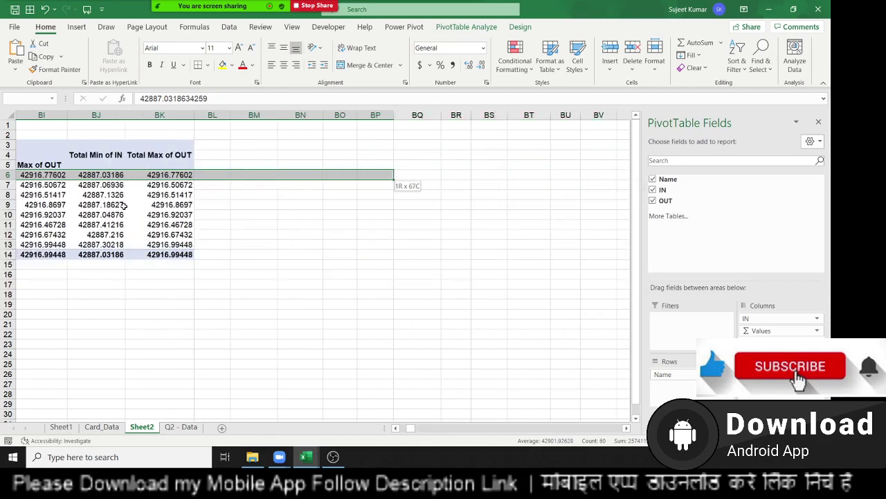
pyautogui.hotkey('shift', 'Left')
pyautogui.hotkey('shift', 'Left')
pyautogui.press('Left')
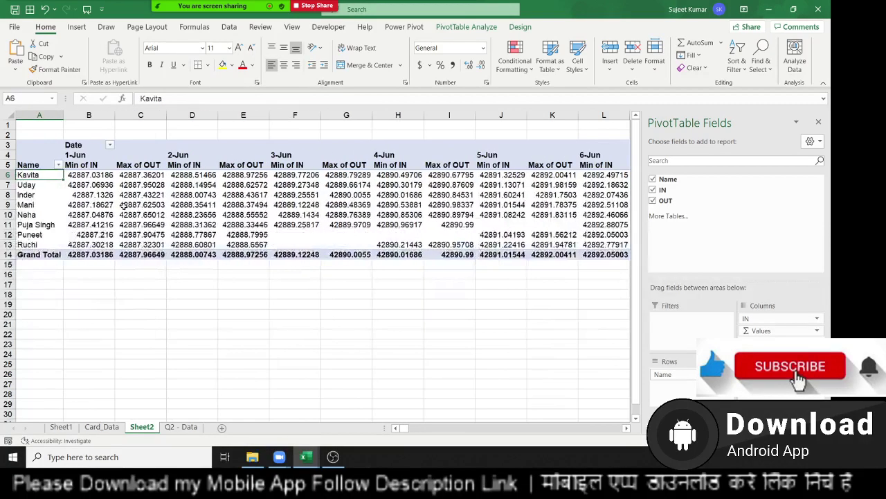
# - Set the pivot's empty cells to display A in PivotTable Options
pyautogui.rightClick(202, 206)
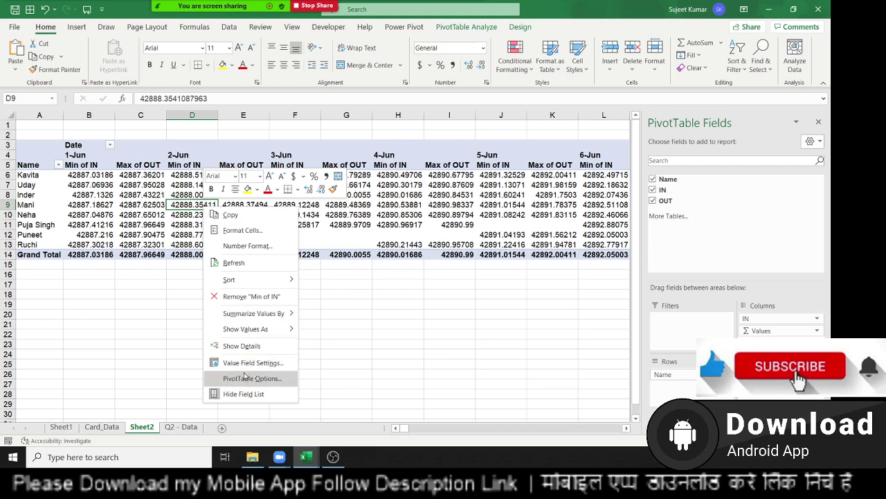
pyautogui.click(246, 378)
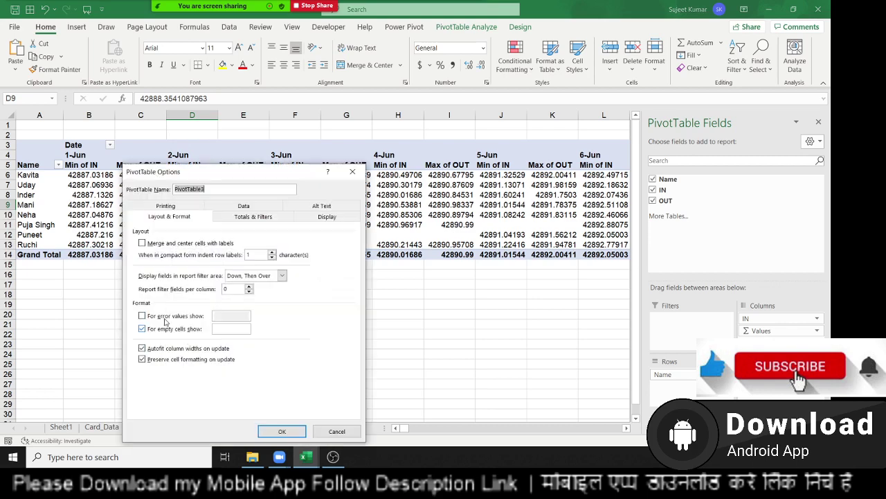
pyautogui.click(236, 329)
pyautogui.write('A')
pyautogui.click(282, 431)
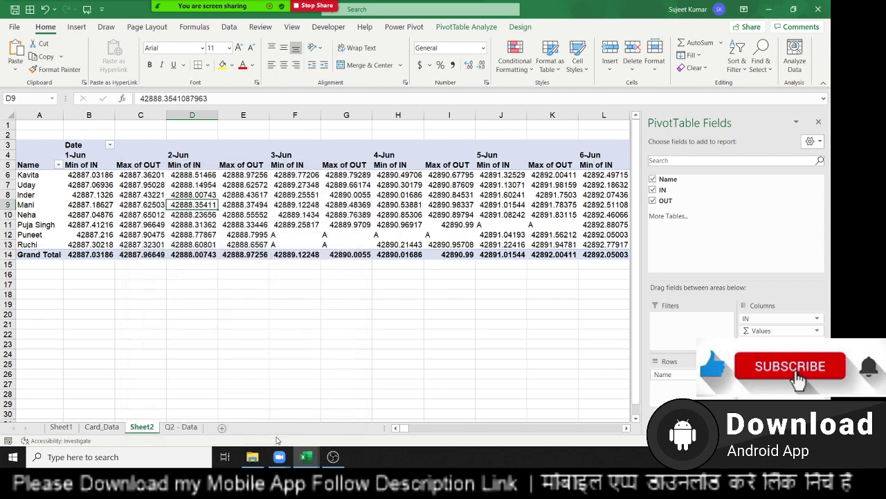
# - Uncheck row and column grand totals under PivotTable Options' Totals & Filters
pyautogui.click(96, 178)
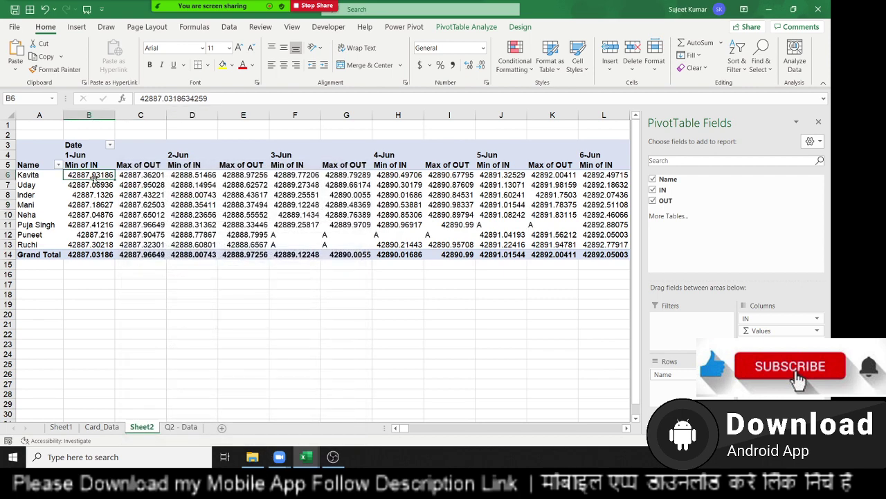
pyautogui.press('Left')
pyautogui.click(94, 178)
pyautogui.rightClick(112, 196)
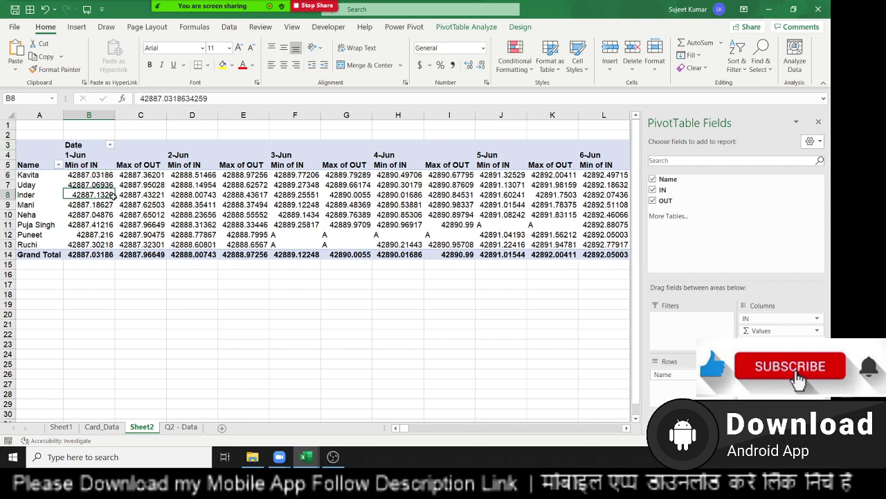
pyautogui.click(163, 368)
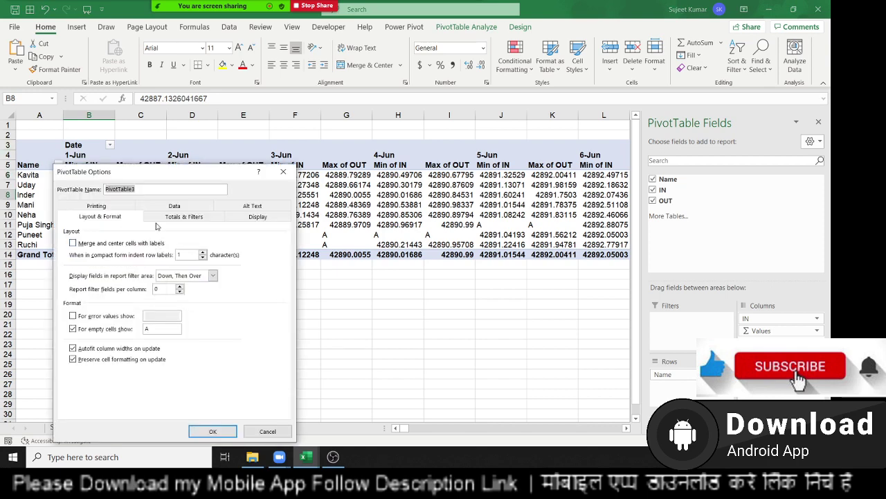
pyautogui.click(184, 219)
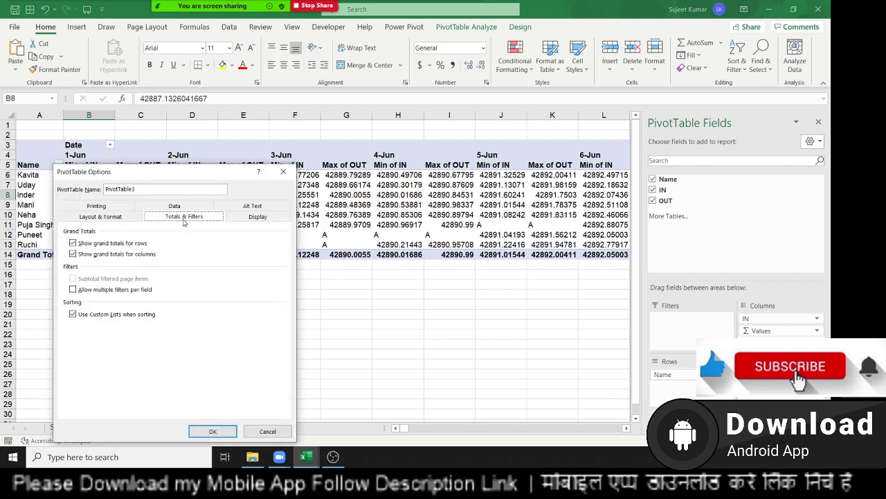
pyautogui.click(130, 254)
pyautogui.click(128, 243)
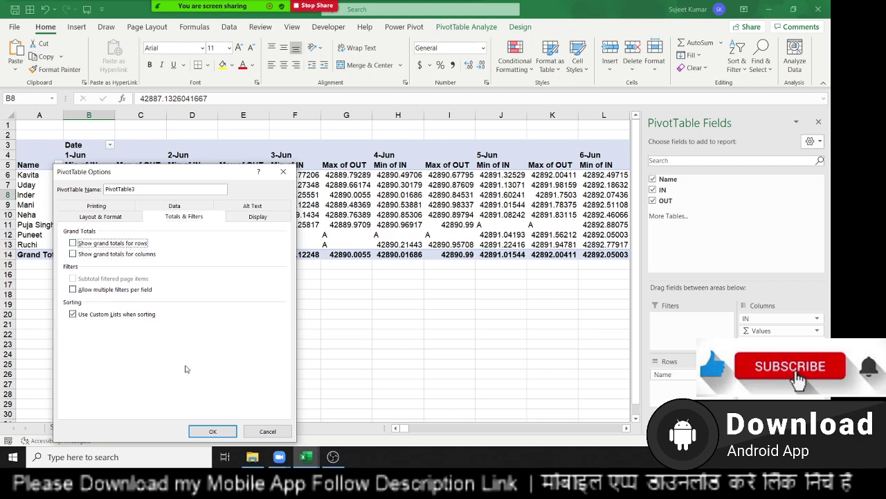
pyautogui.click(214, 430)
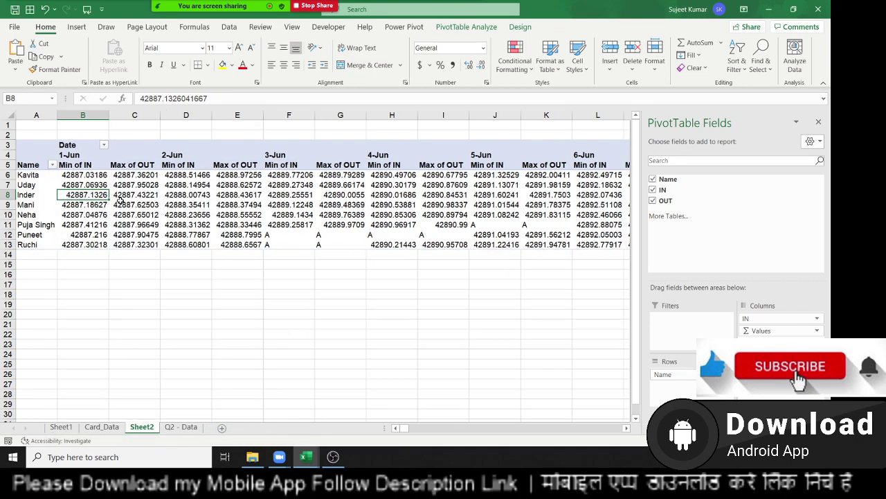
pyautogui.press('Up')
pyautogui.moveTo(82, 174)
pyautogui.mouseDown()
pyautogui.moveTo(587, 185)
pyautogui.moveTo(583, 245)
pyautogui.mouseUp()
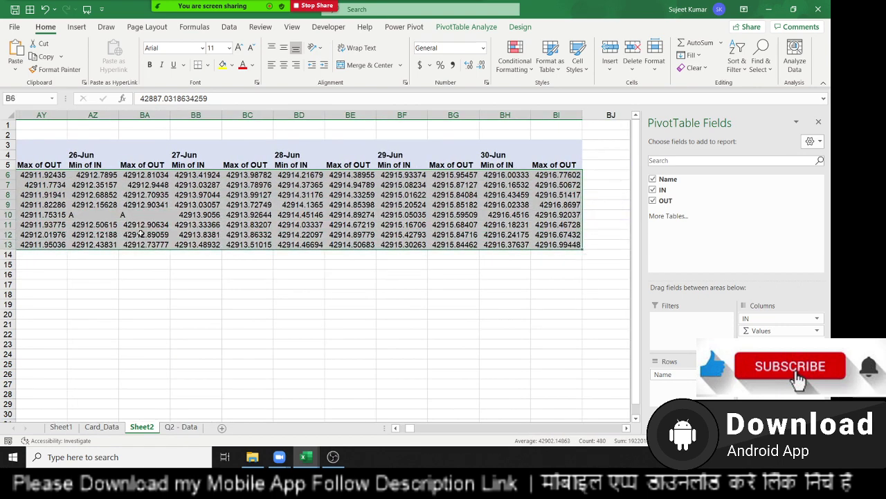
# - Apply the Time number format to the selected pivot values, e.g. 12:45:53 AM
pyautogui.rightClick(237, 234)
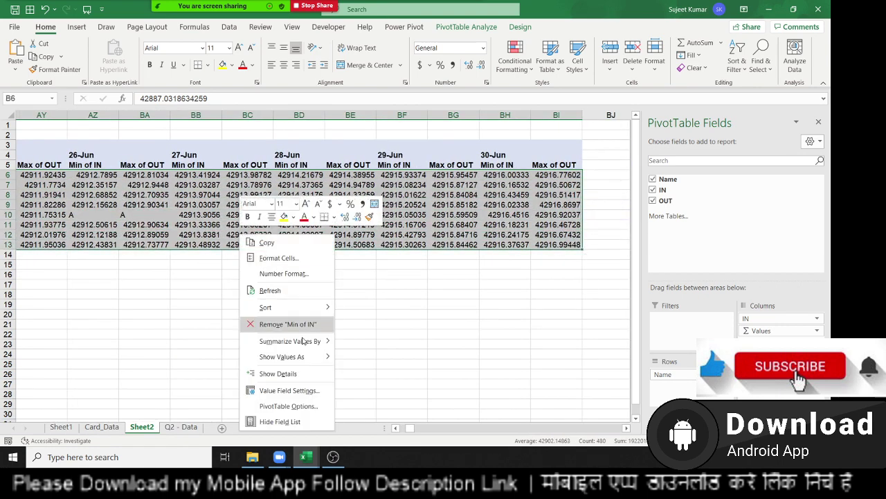
pyautogui.click(298, 408)
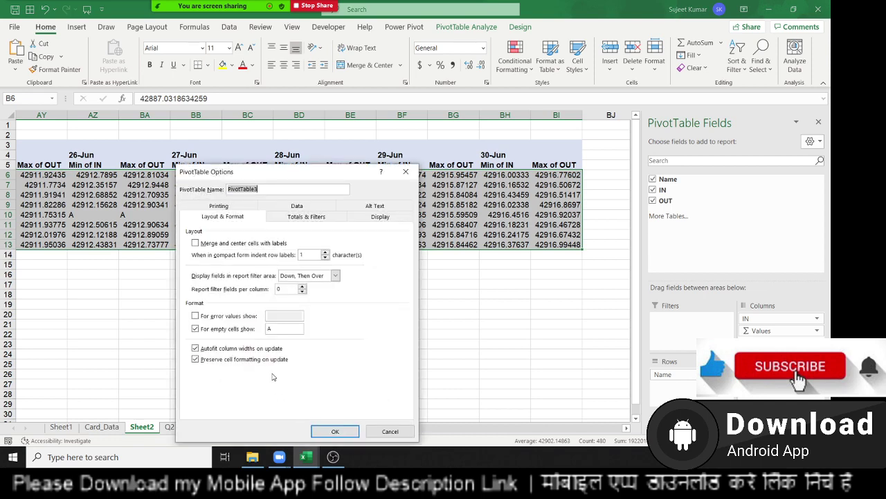
pyautogui.press('Escape')
pyautogui.rightClick(313, 205)
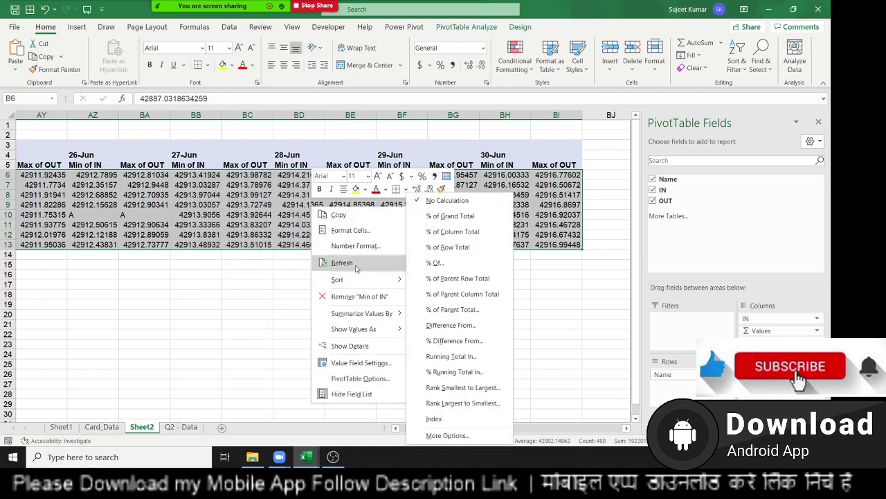
pyautogui.click(489, 43)
pyautogui.click(483, 48)
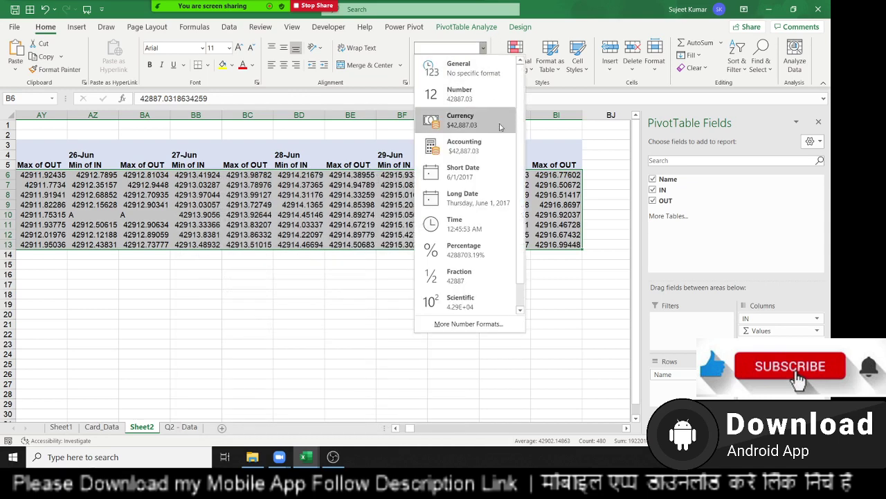
pyautogui.click(477, 229)
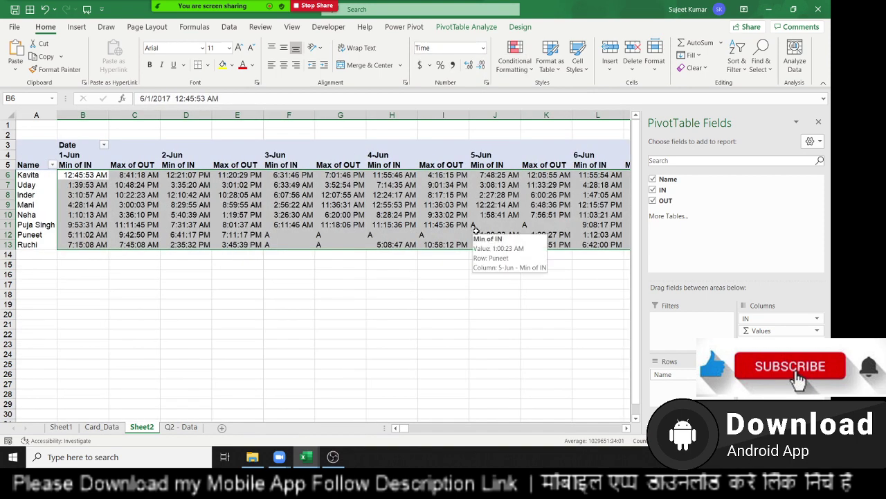
pyautogui.click(201, 175)
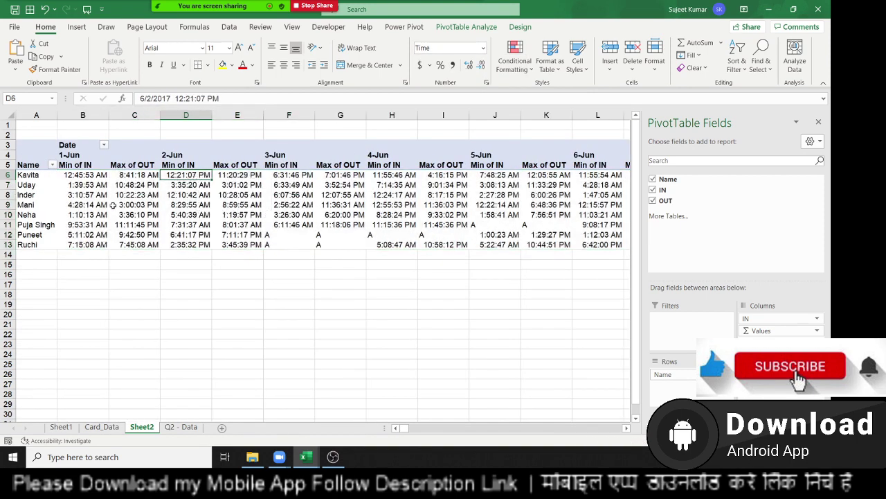
# - Rename the Min of IN value header to IN, getting past the duplicate-name warning
pyautogui.press('Left')
pyautogui.press('Left')
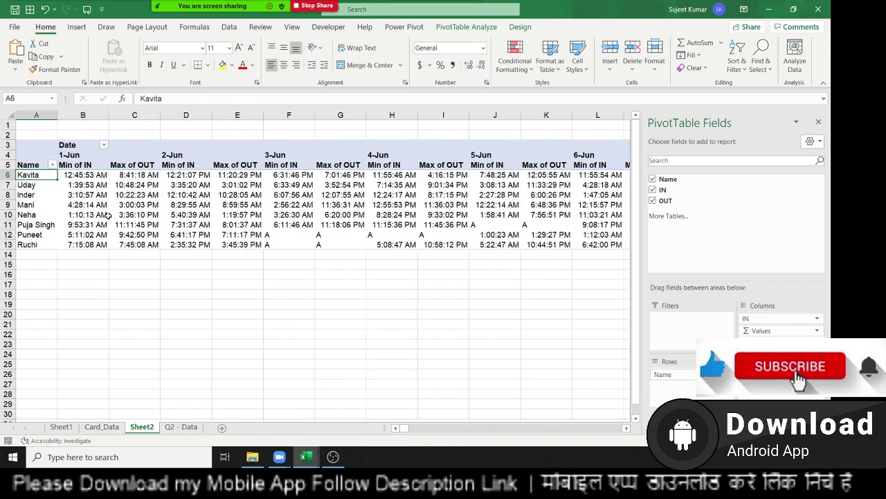
pyautogui.press('Up')
pyautogui.press('Right')
pyautogui.press('Right')
pyautogui.press('Left')
pyautogui.write('I')
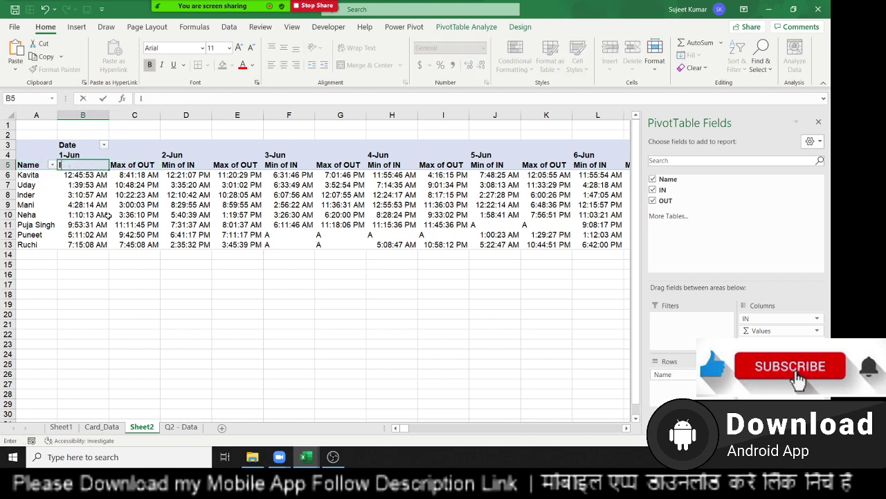
pyautogui.press('Return')
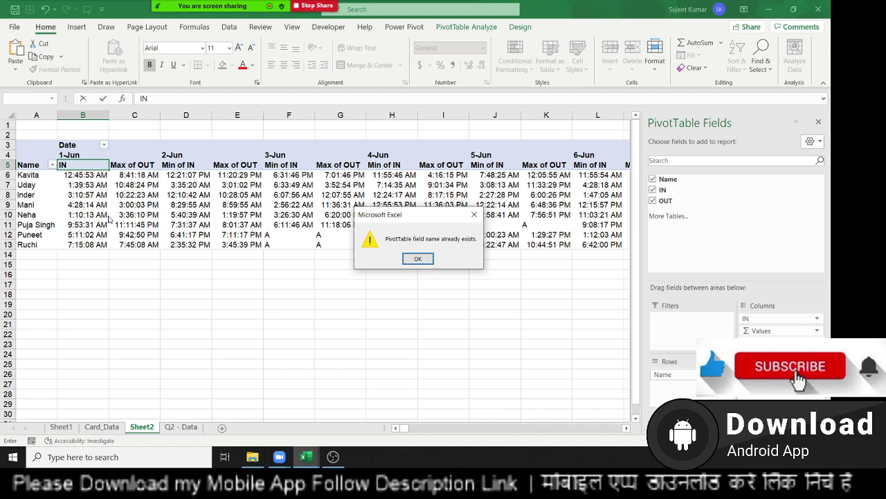
pyautogui.press('Return')
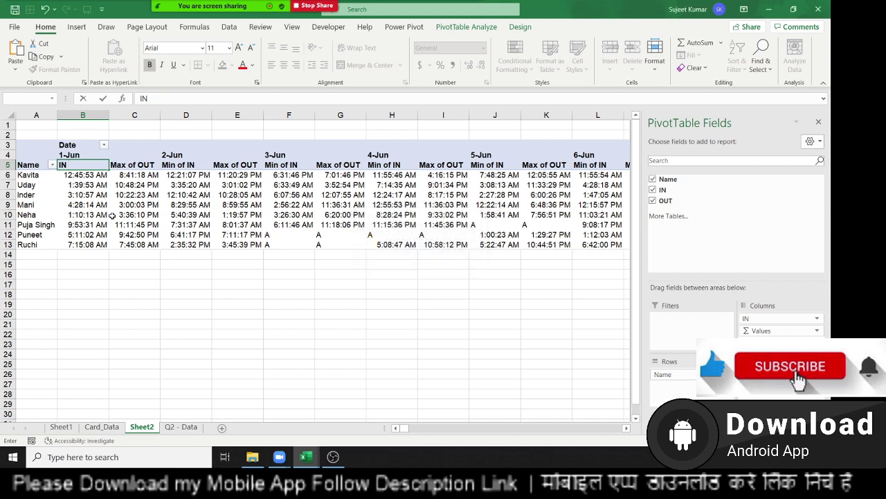
pyautogui.press('Return')
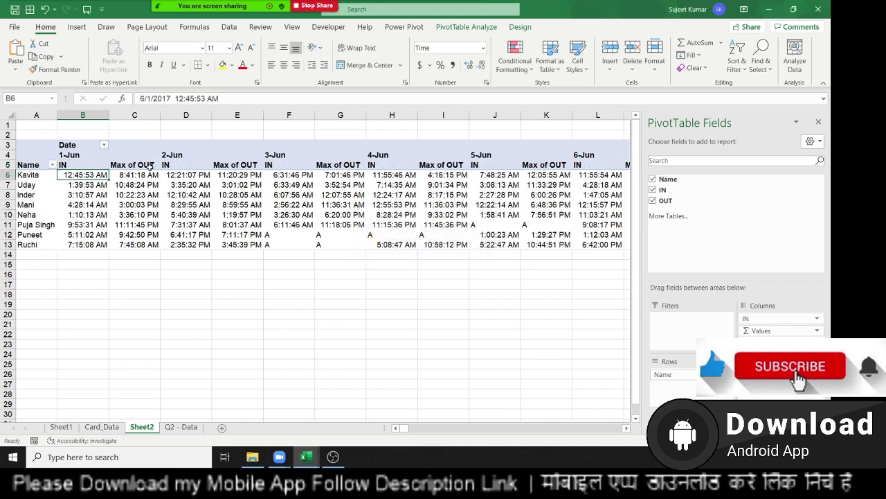
# - Rename the Max of OUT value header to Out, getting past the duplicate-name warnings
pyautogui.click(149, 166)
pyautogui.write('OUt')
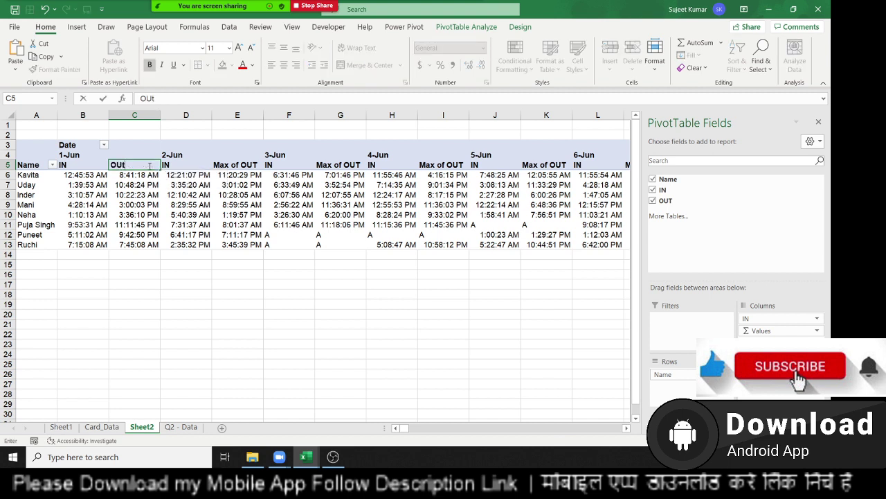
pyautogui.press('Return')
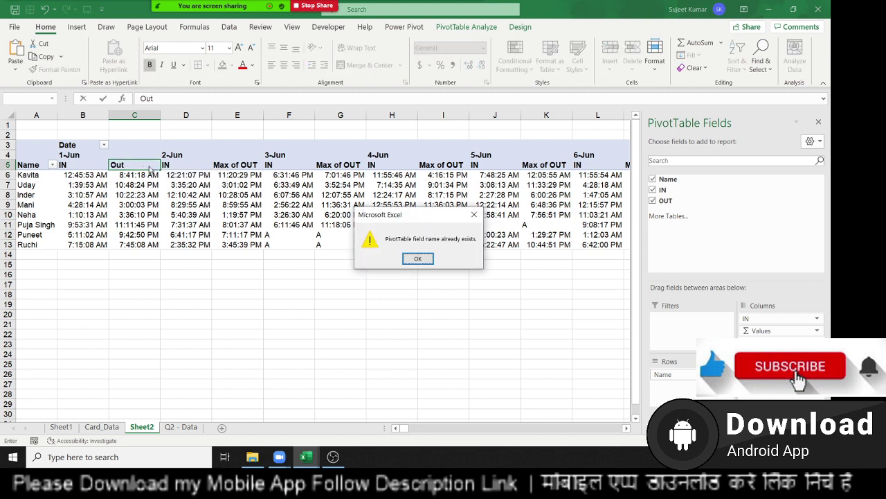
pyautogui.press('Return')
pyautogui.press('Return')
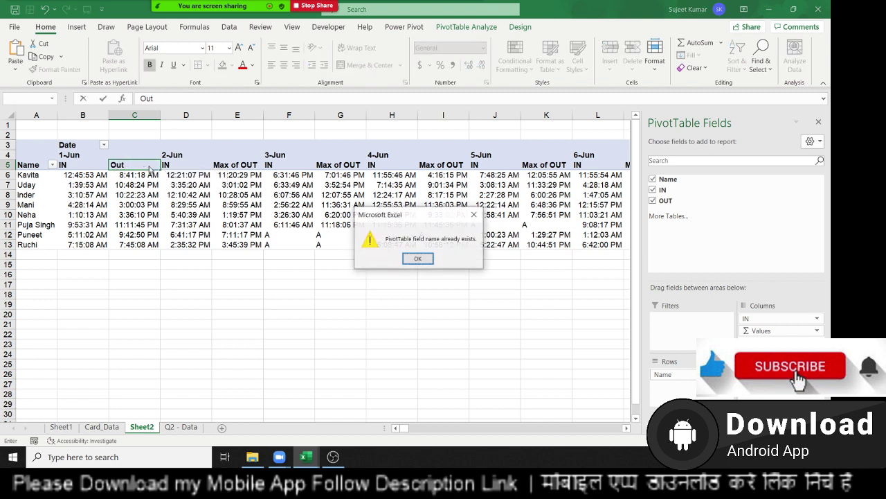
pyautogui.press('Return')
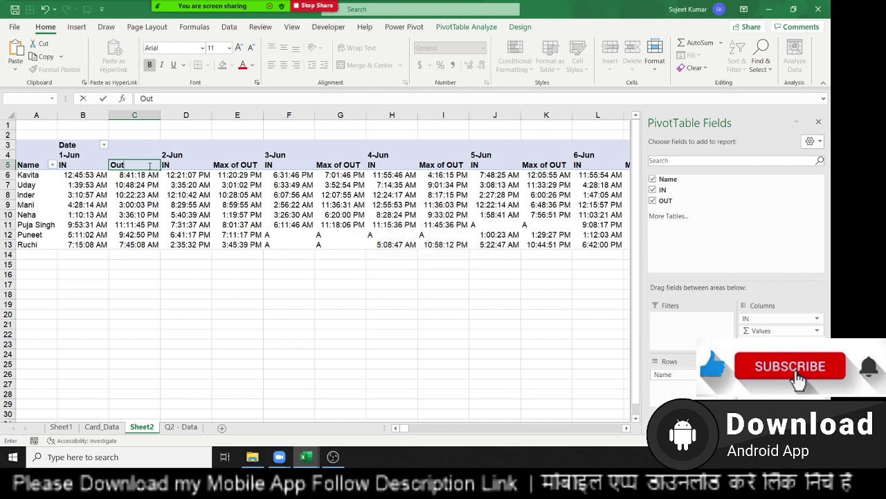
pyautogui.press('Return')
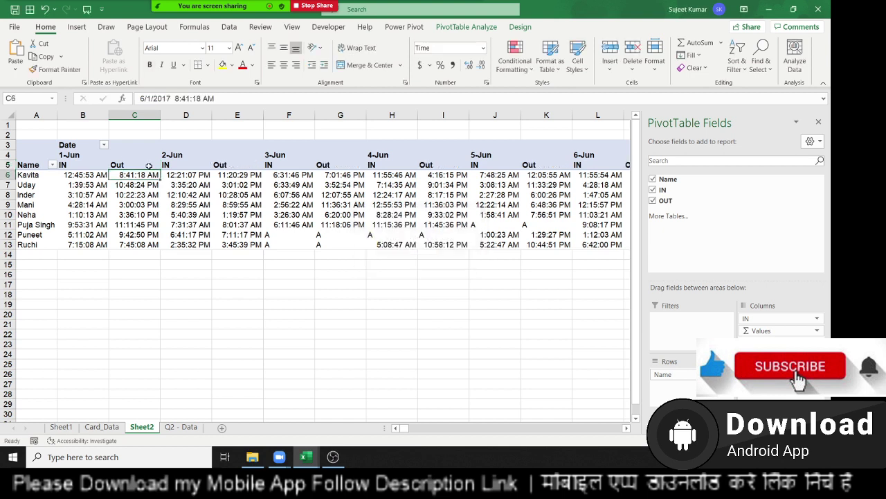
pyautogui.press('Up')
pyautogui.press('Up')
pyautogui.press('Left')
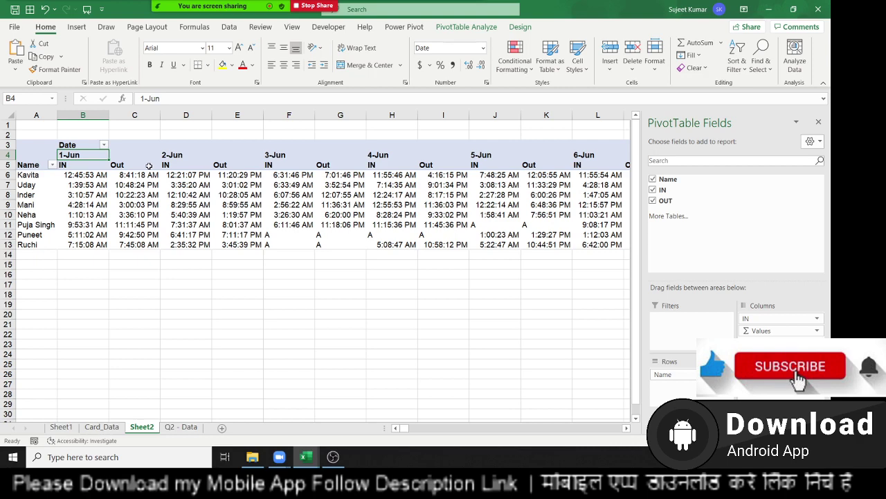
# - Turn on 'Merge and center cells with labels' in the Sheet2 pivot's PivotTable Options
pyautogui.rightClick(155, 204)
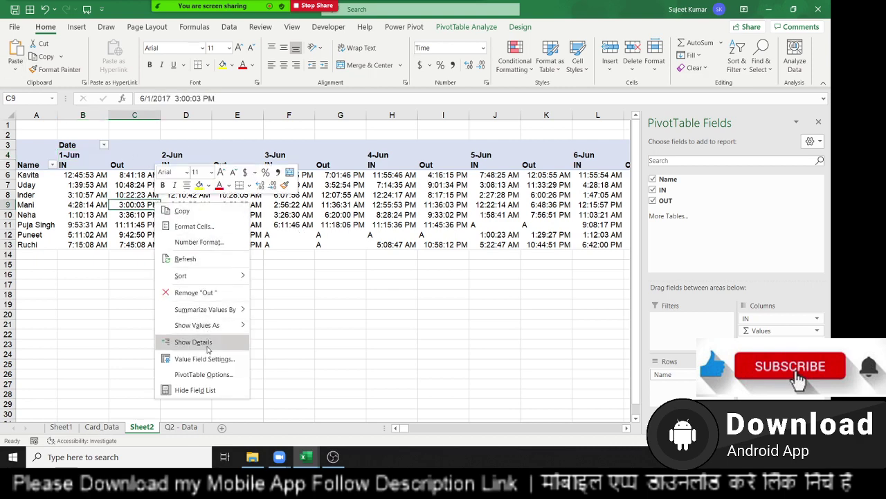
pyautogui.click(211, 374)
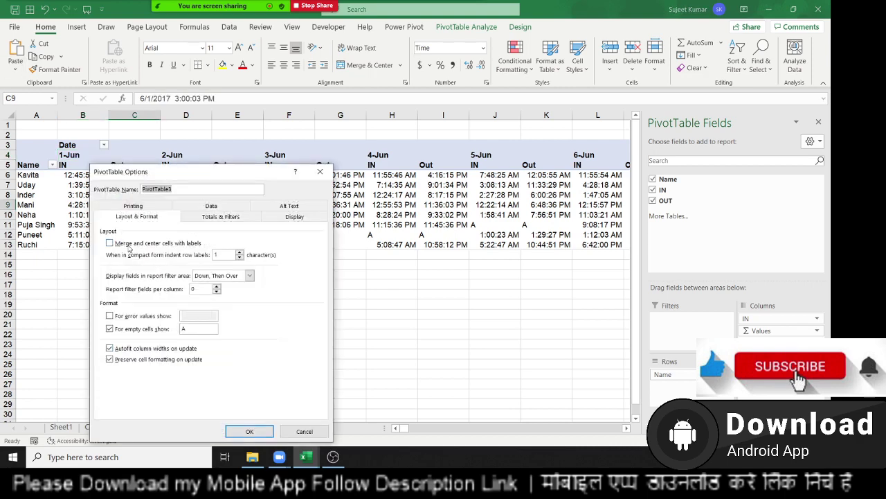
pyautogui.click(129, 247)
pyautogui.click(271, 430)
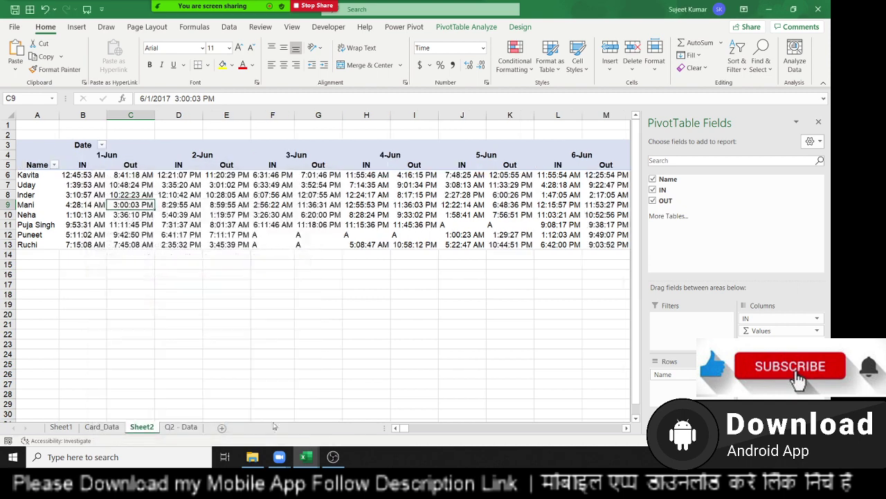
pyautogui.click(104, 155)
pyautogui.click(179, 205)
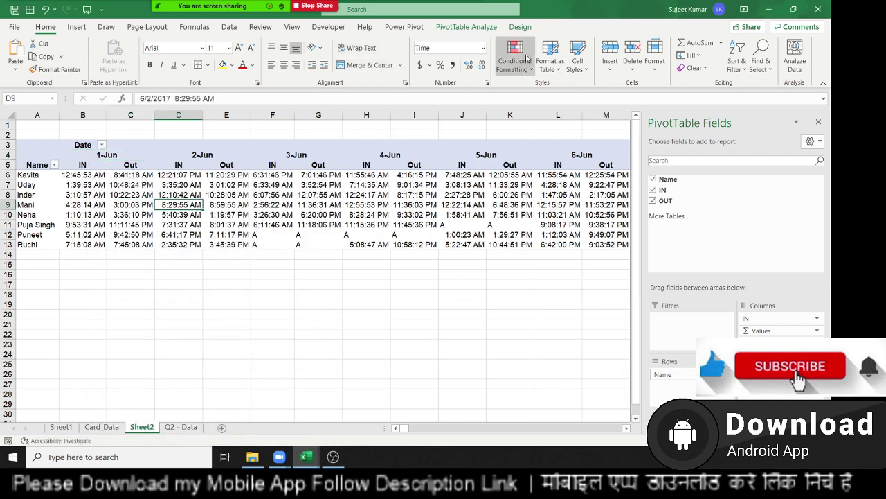
pyautogui.click(520, 26)
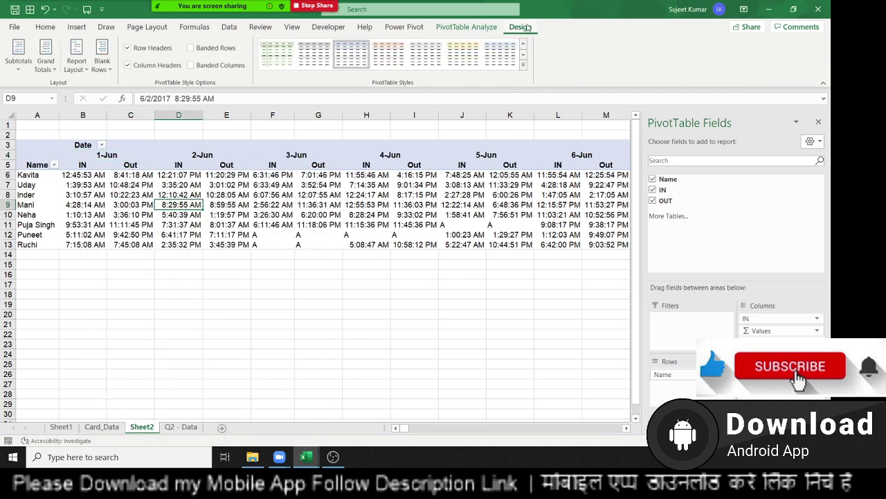
# - Apply the dark orange PivotTable style and close the PivotTable Fields pane
pyautogui.click(524, 65)
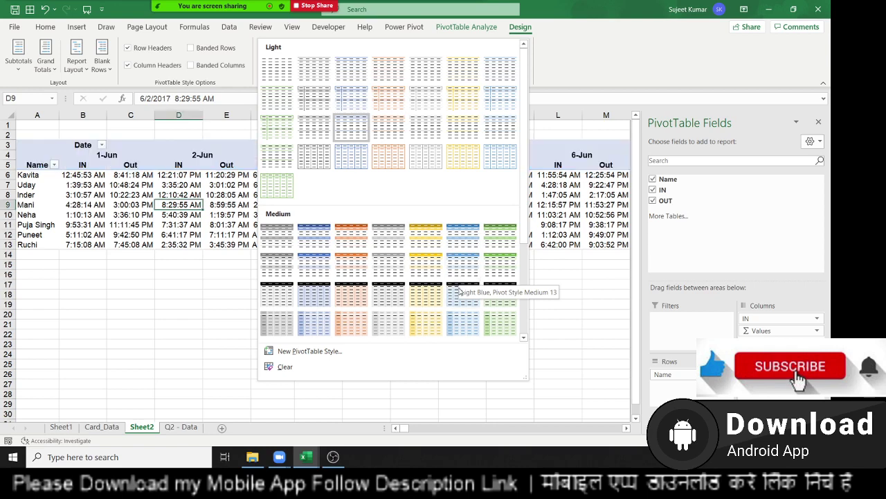
pyautogui.scroll(-2, 455, 304)
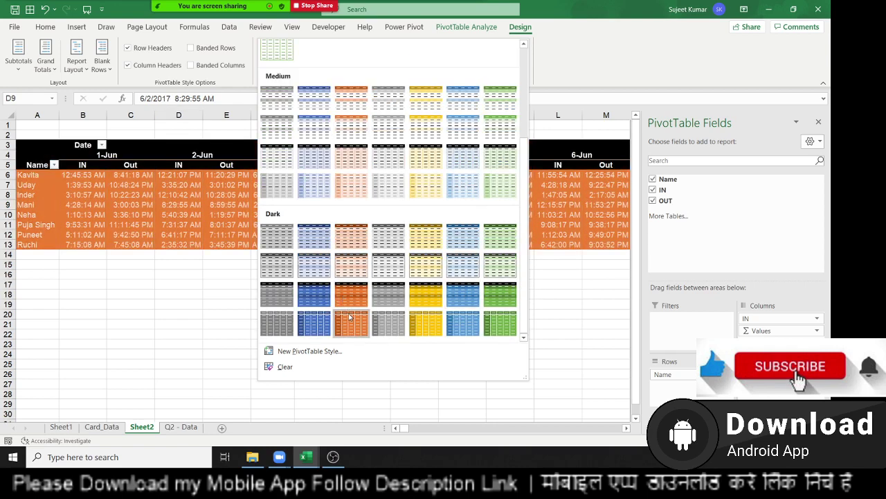
pyautogui.click(352, 320)
pyautogui.click(208, 324)
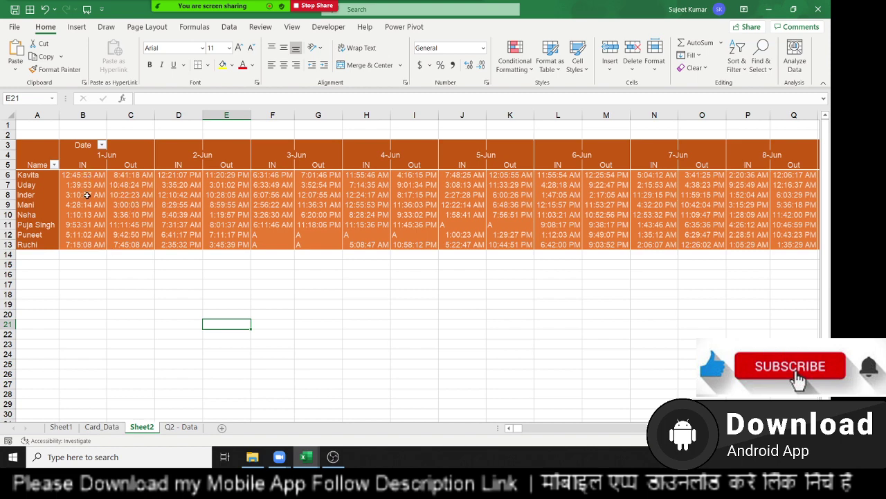
pyautogui.click(350, 291)
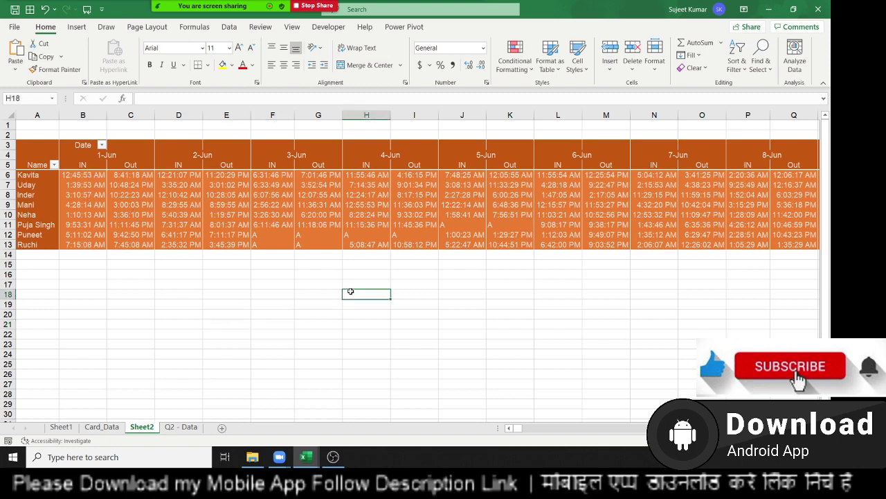
pyautogui.click(322, 254)
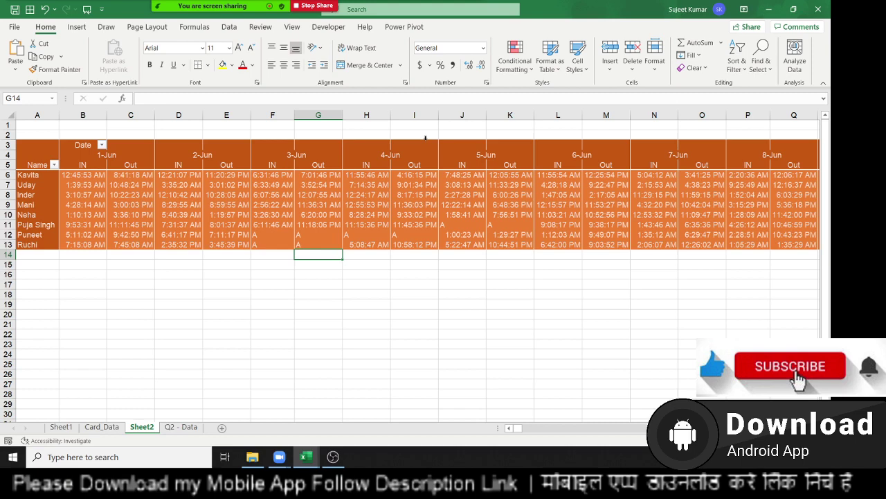
# - Switch via Card_Data to Sheet1 and inspect the pivot's P/A attendance marks
pyautogui.click(367, 214)
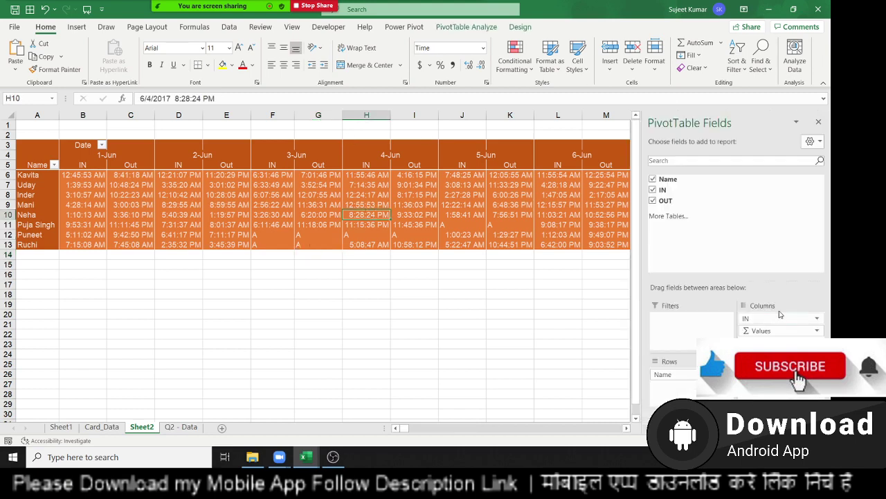
pyautogui.click(115, 428)
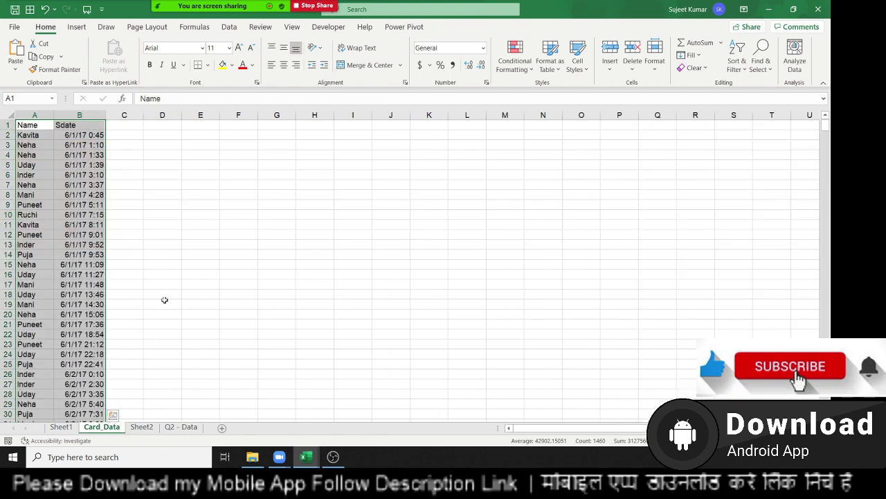
pyautogui.click(63, 428)
pyautogui.click(160, 196)
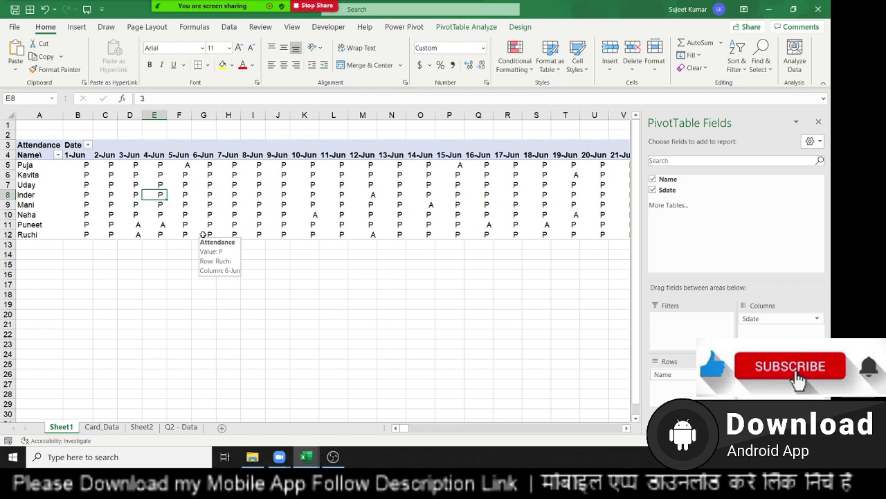
pyautogui.click(89, 165)
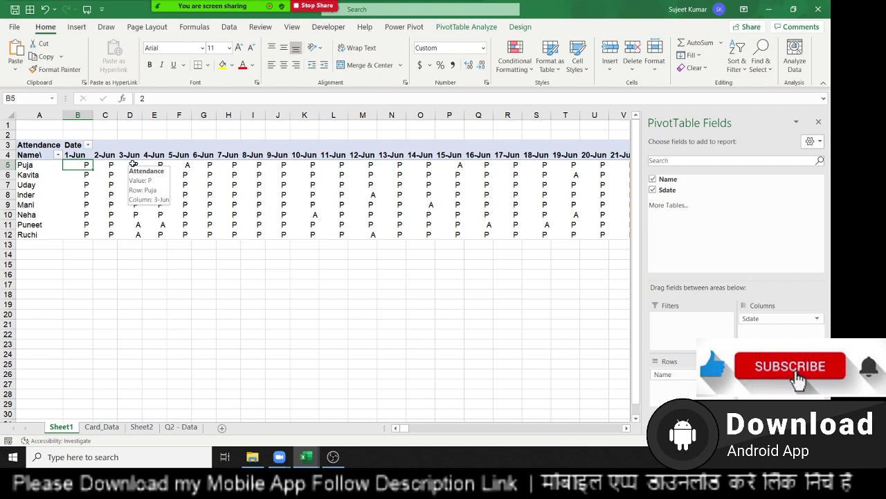
# - On Sheet2, select the pivot from the date headers across all dates and name rows
pyautogui.click(168, 427)
pyautogui.click(142, 427)
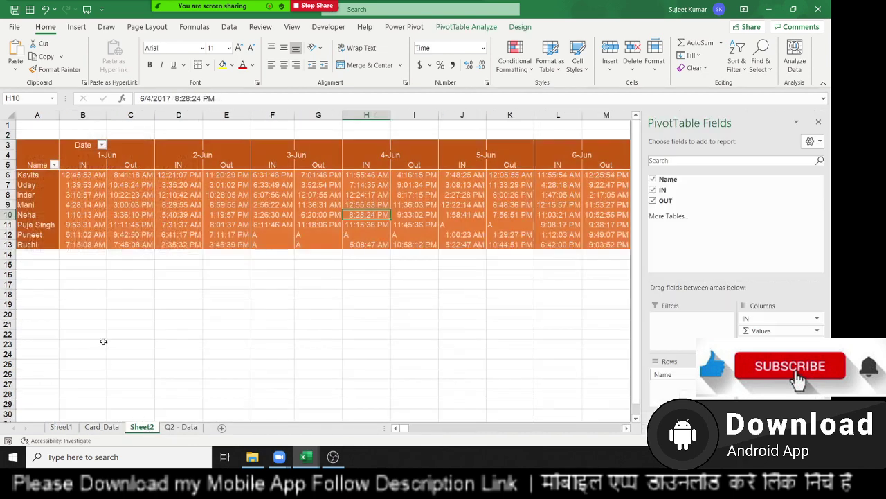
pyautogui.click(86, 156)
pyautogui.press('Left')
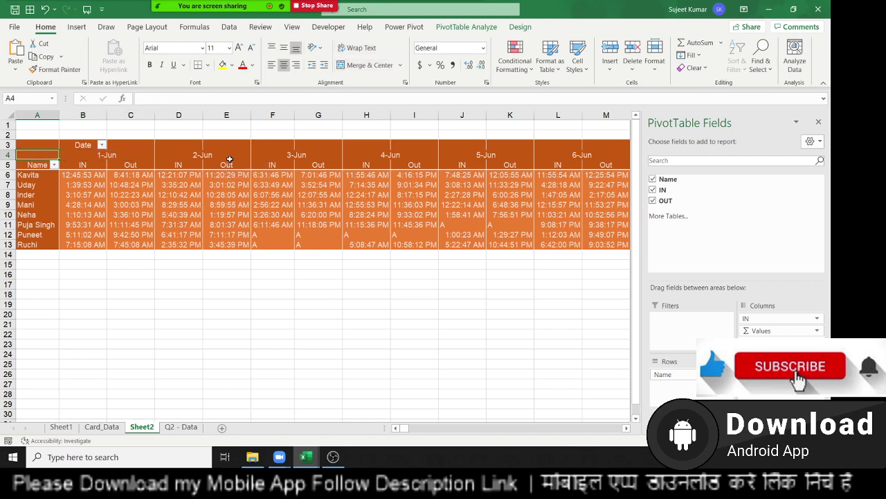
pyautogui.hotkey('shift', 'Right')
pyautogui.hotkey('shift', 'Right')
pyautogui.hotkey('shift', 'Right')
pyautogui.hotkey('shift', 'Right')
pyautogui.hotkey('shift', 'Right')
pyautogui.hotkey('shift', 'Right')
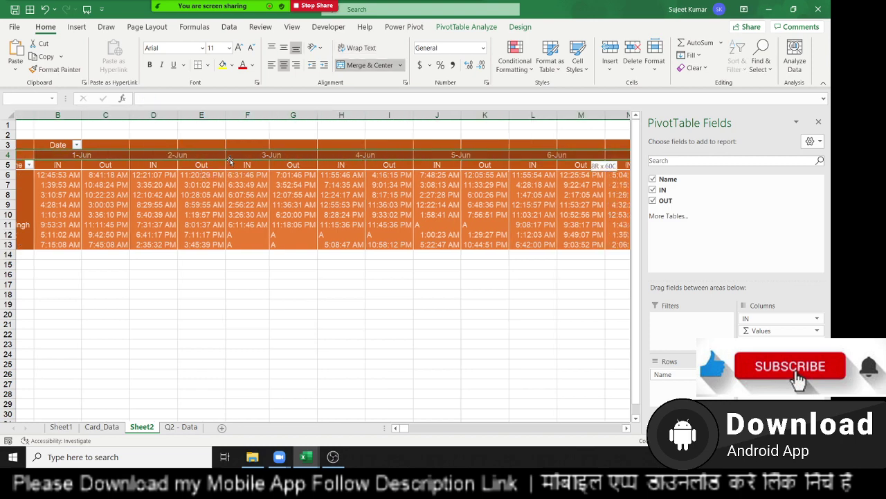
pyautogui.hotkey('shift', 'Right')
pyautogui.hotkey('shift', 'Right')
pyautogui.hotkey('shift', 'Right')
pyautogui.hotkey('shift', 'Right')
pyautogui.hotkey('shift', 'Right')
pyautogui.hotkey('shift', 'Right')
pyautogui.hotkey('shift', 'Left')
pyautogui.hotkey('shift', 'Left')
pyautogui.hotkey('shift', 'Left')
pyautogui.hotkey('shift', 'Left')
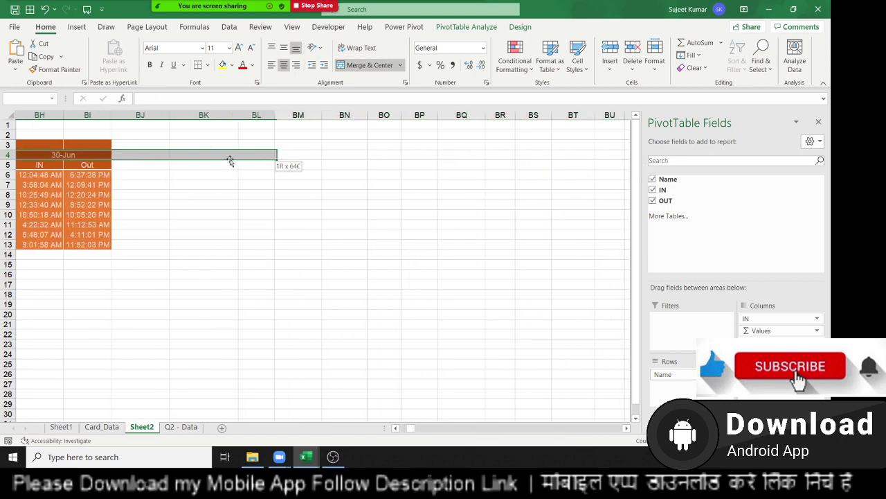
pyautogui.hotkey('shift', 'Left')
pyautogui.hotkey('shift', 'Left')
pyautogui.hotkey('shift', 'Left')
pyautogui.hotkey('shift', 'Down')
pyautogui.hotkey('shift', 'Down')
pyautogui.hotkey('shift', 'Down')
pyautogui.hotkey('shift', 'Down')
pyautogui.hotkey('shift', 'Down')
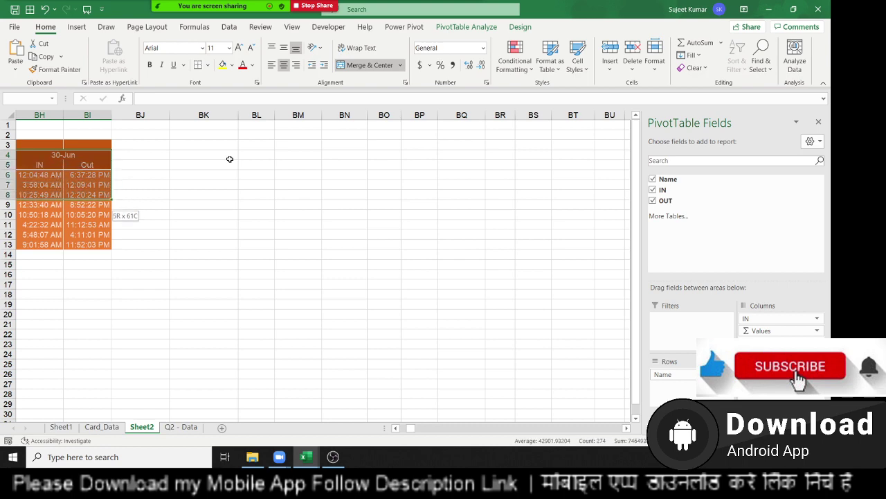
pyautogui.hotkey('shift', 'Down')
pyautogui.hotkey('shift', 'Down')
pyautogui.hotkey('shift', 'Down')
pyautogui.hotkey('shift', 'Down')
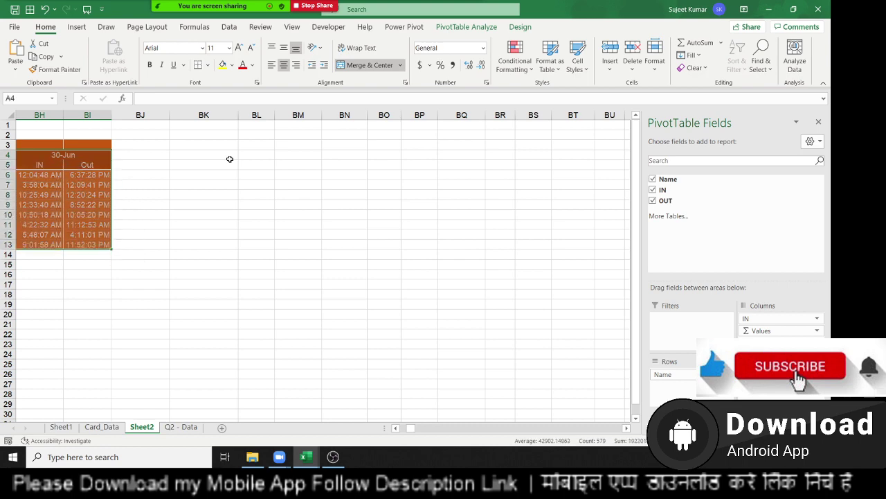
# - Copy the selected pivot range, dismissing the PivotTable error message
pyautogui.hotkey('ctrl', 'c')
pyautogui.hotkey('ctrl', 'v')
pyautogui.press('Return')
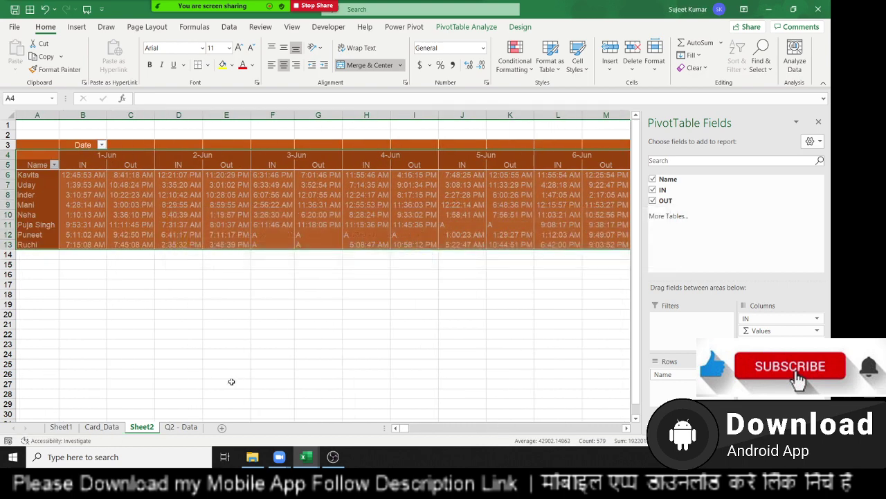
pyautogui.hotkey('ctrl', 'c')
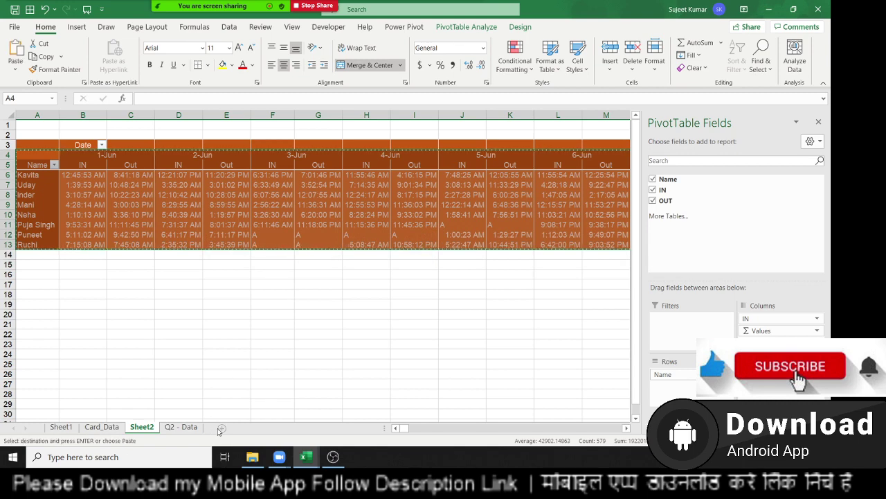
# - Add a new Sheet3, paste the IN/Out table and AutoFit all columns
pyautogui.click(219, 430)
pyautogui.hotkey('ctrl', 'v')
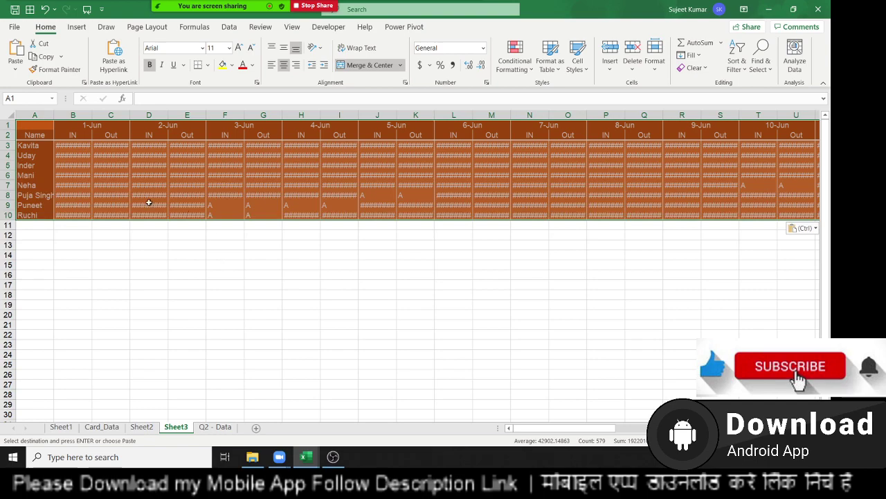
pyautogui.click(11, 115)
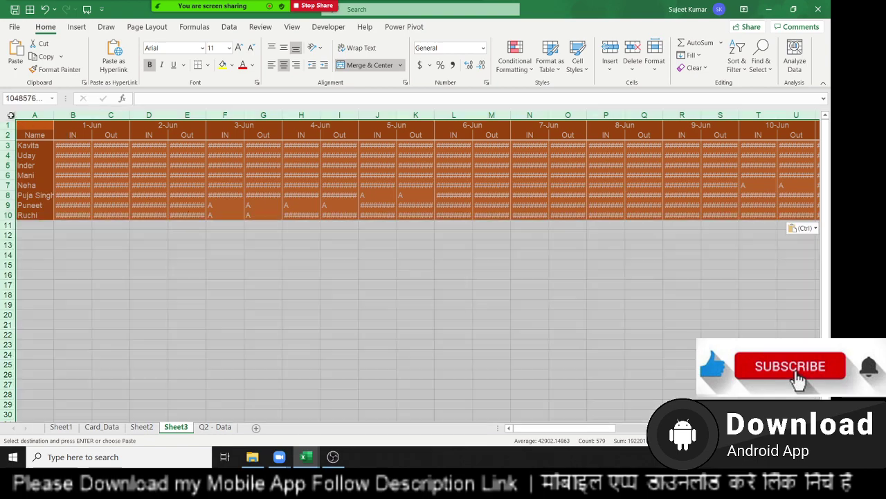
pyautogui.doubleClick(92, 118)
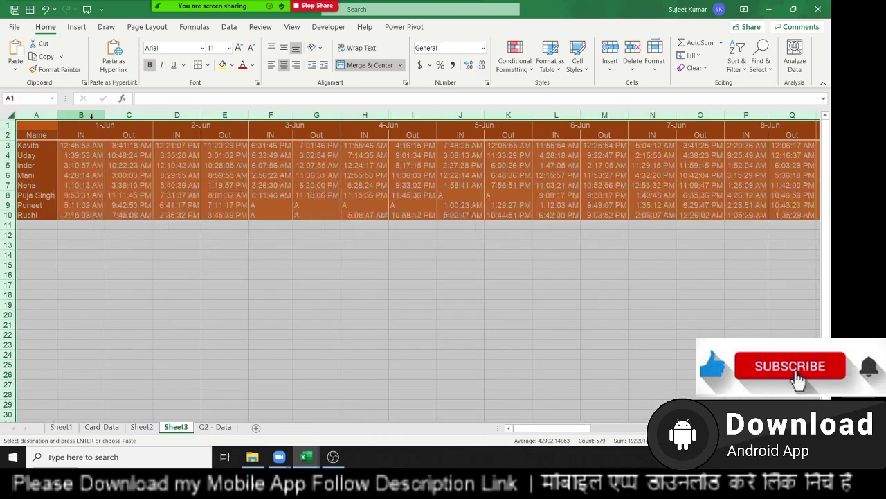
pyautogui.click(102, 163)
# - Check the times along the first row and select the 2-Jun IN column
pyautogui.press('Up')
pyautogui.press('Up')
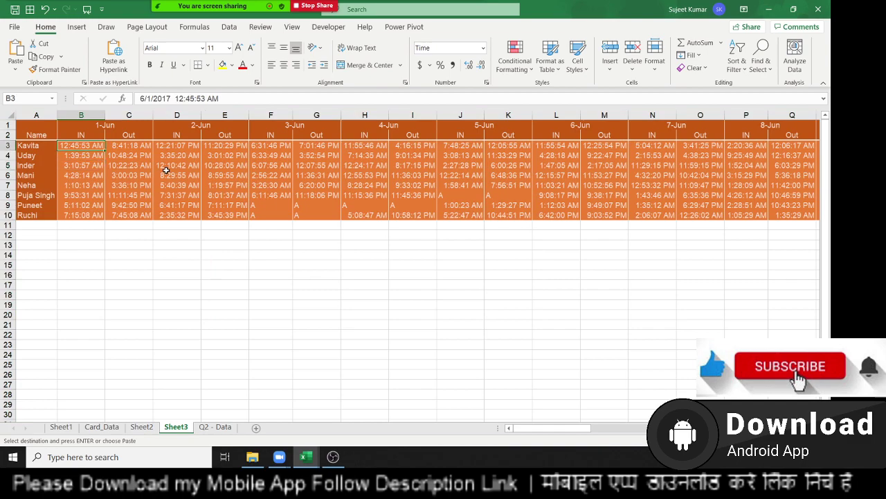
pyautogui.press('Right')
pyautogui.press('Right')
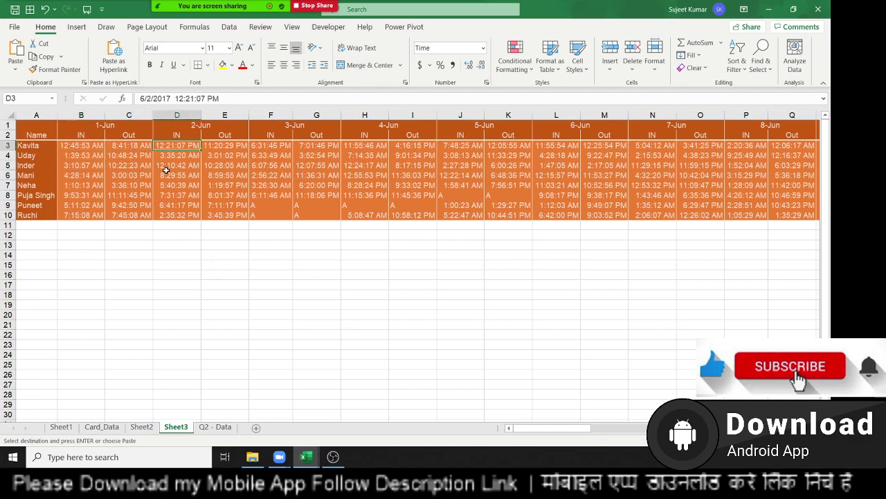
pyautogui.press('Right')
pyautogui.press('Right')
pyautogui.press('Right')
pyautogui.press('Right')
pyautogui.press('Right')
pyautogui.press('Right')
pyautogui.press('Right')
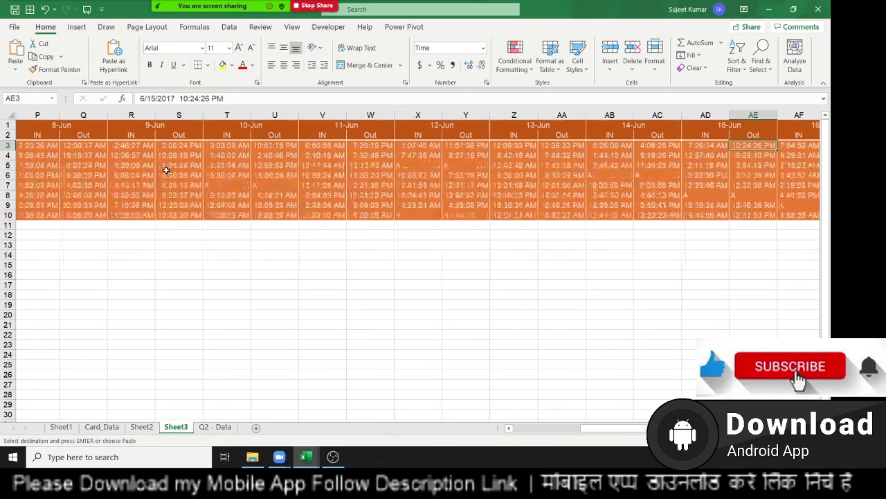
pyautogui.press('Right')
pyautogui.press('Right')
pyautogui.press('Right')
pyautogui.press('Right')
pyautogui.press('Right')
pyautogui.press('Right')
pyautogui.press('Right')
pyautogui.press('Right')
pyautogui.press('Right')
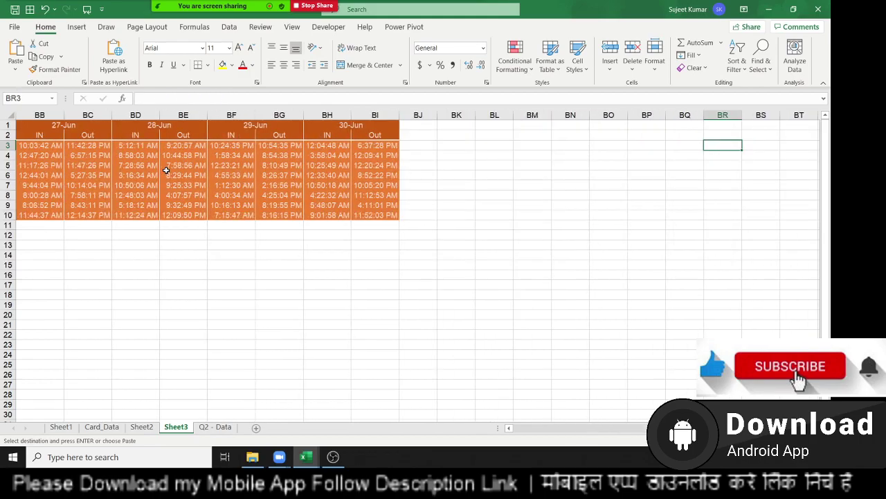
pyautogui.press('Left')
pyautogui.press('Left')
pyautogui.press('Left')
pyautogui.press('Left')
pyautogui.press('Left')
pyautogui.press('Left')
pyautogui.press('Left')
pyautogui.press('Left')
pyautogui.press('Left')
pyautogui.press('Left')
pyautogui.press('Left')
pyautogui.press('Left')
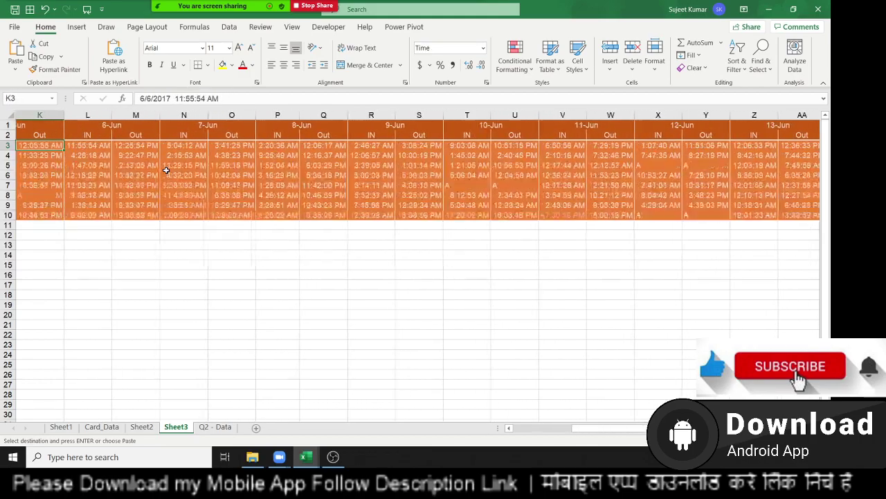
pyautogui.press('Left')
pyautogui.press('Left')
pyautogui.press('Left')
pyautogui.press('Right')
pyautogui.press('Right')
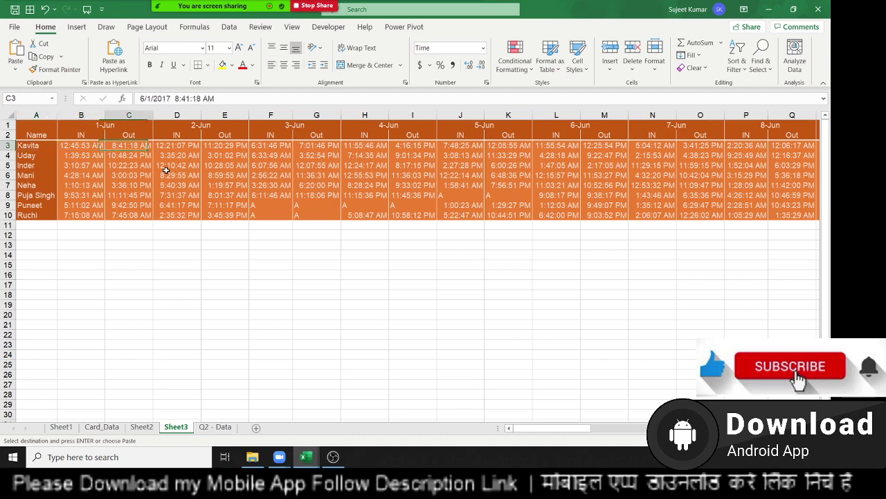
pyautogui.press('Right')
pyautogui.hotkey('shift', 'Right')
pyautogui.hotkey('ctrl', 'space')
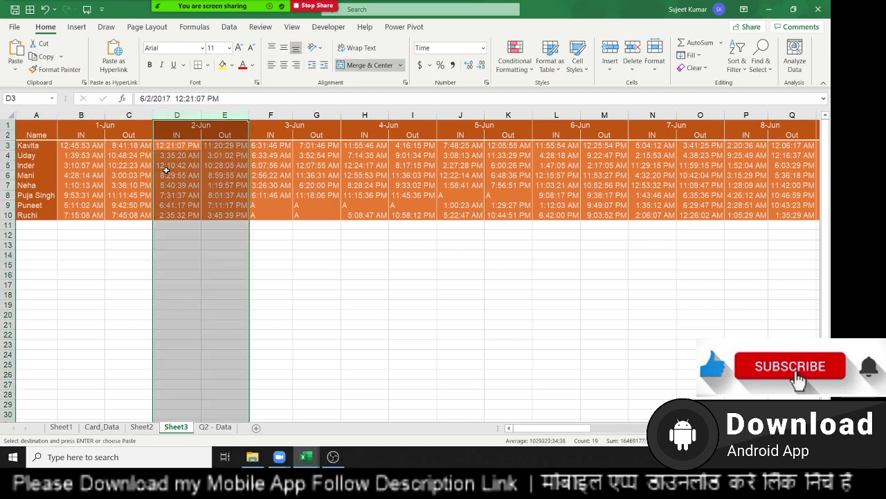
pyautogui.click(175, 114)
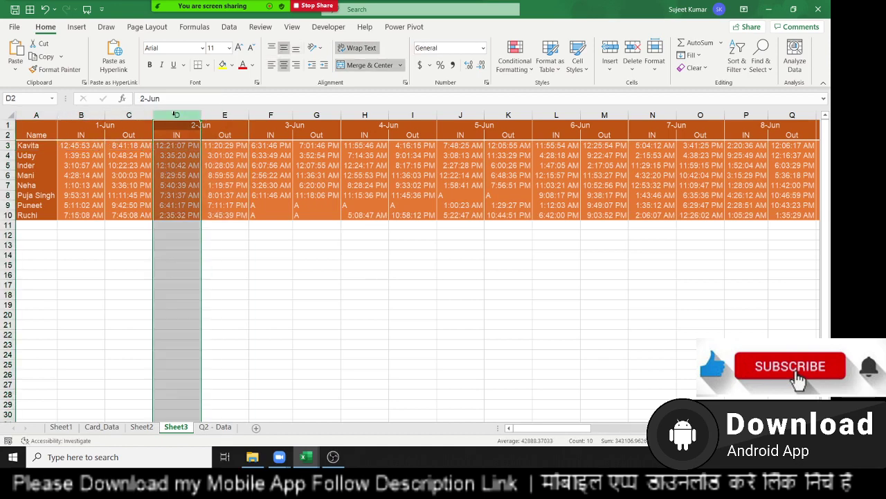
# - Insert an empty column before 2-Jun, then delete it again
pyautogui.hotkey('ctrl', 'shift', '+')
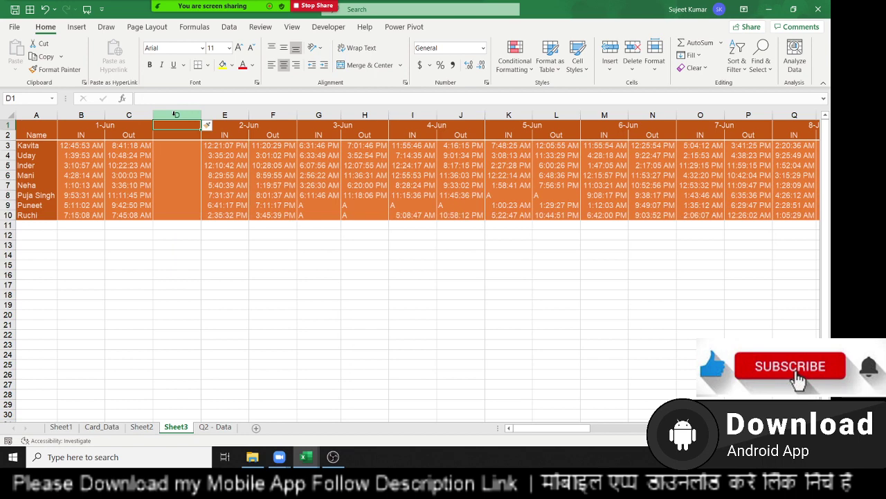
pyautogui.press('Down')
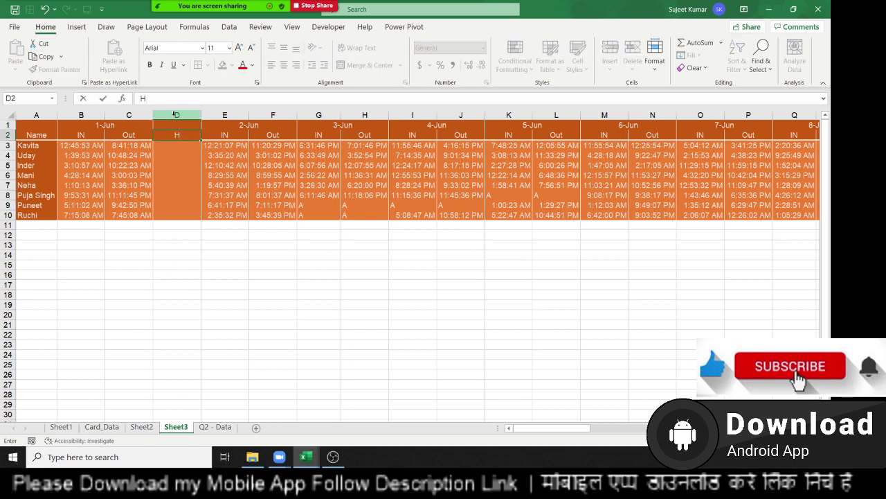
pyautogui.press('Escape')
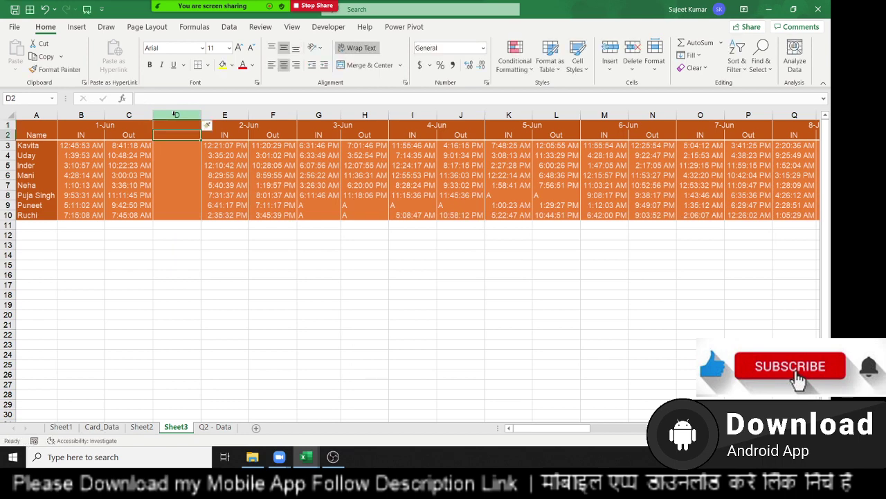
pyautogui.click(175, 114)
pyautogui.hotkey('ctrl', '-')
# - Select the whole sheet, AutoFit columns, unmerge the date headers and select row 1
pyautogui.hotkey('ctrl', 'a')
pyautogui.hotkey('ctrl', 'c')
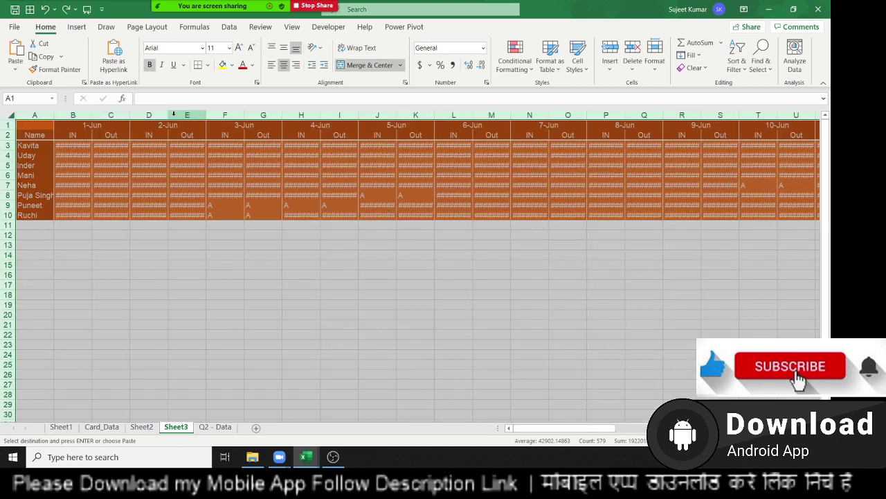
pyautogui.doubleClick(173, 114)
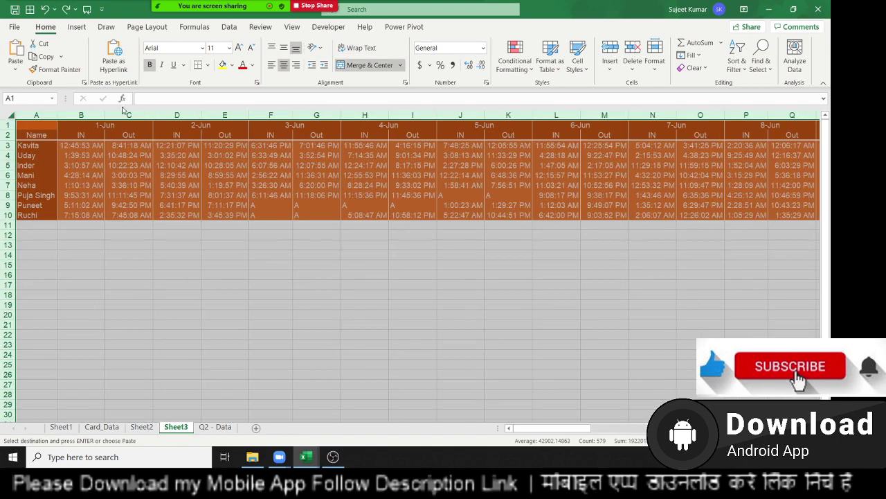
pyautogui.click(374, 64)
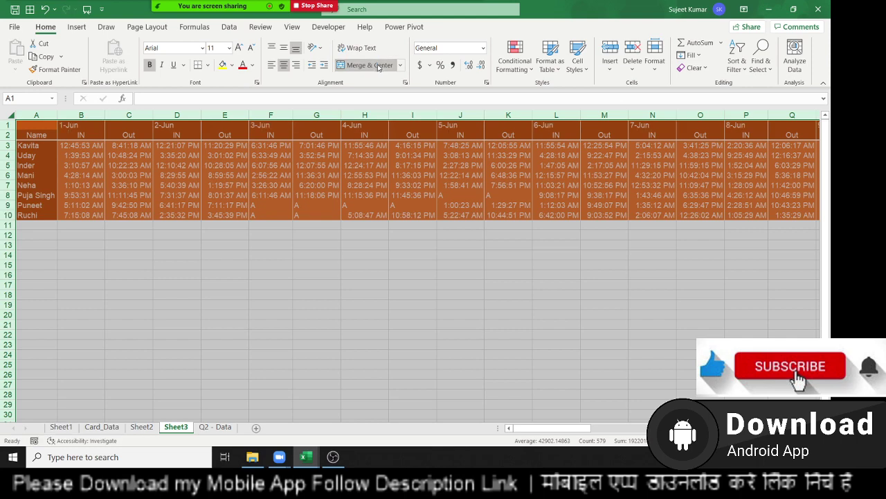
pyautogui.click(224, 155)
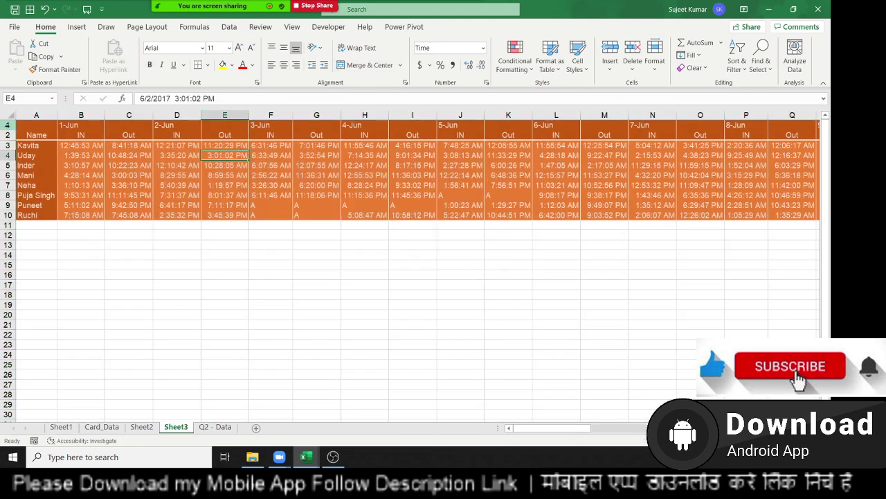
pyautogui.click(8, 125)
# - Insert a blank row 1 and enter 1 in both B1 and C1
pyautogui.hotkey('ctrl', 'shift', '+')
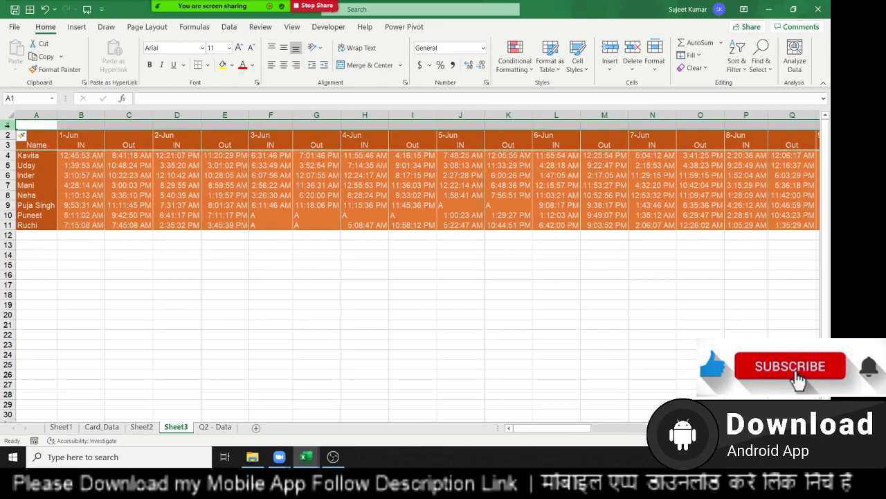
pyautogui.click(81, 125)
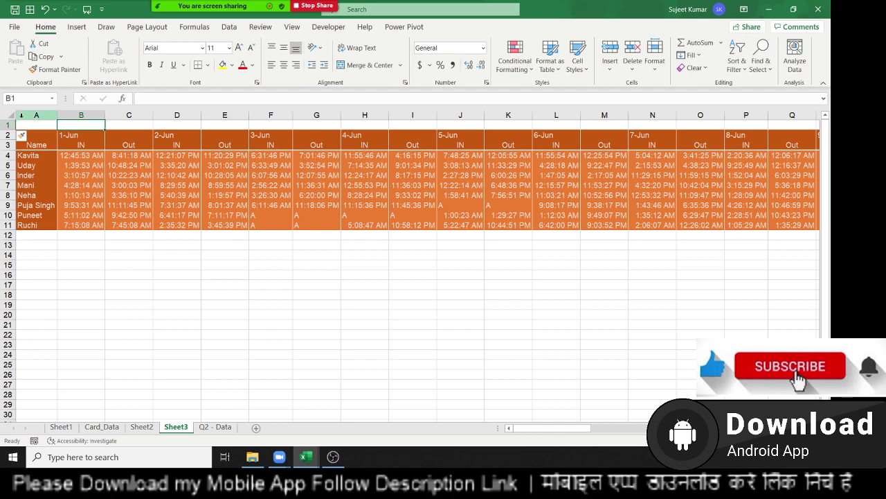
pyautogui.write('1')
pyautogui.press('Tab')
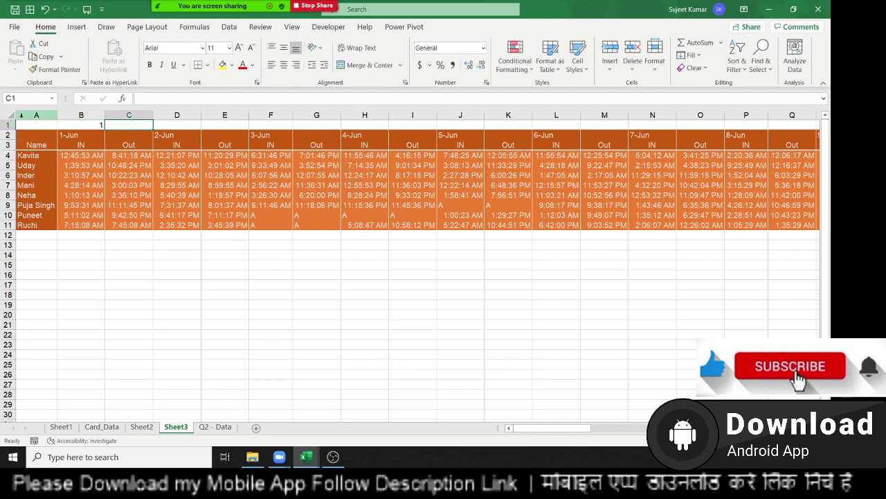
pyautogui.write('1')
pyautogui.press('Tab')
pyautogui.press('Left')
pyautogui.hotkey('shift', 'Left')
pyautogui.hotkey('ctrl', 'c')
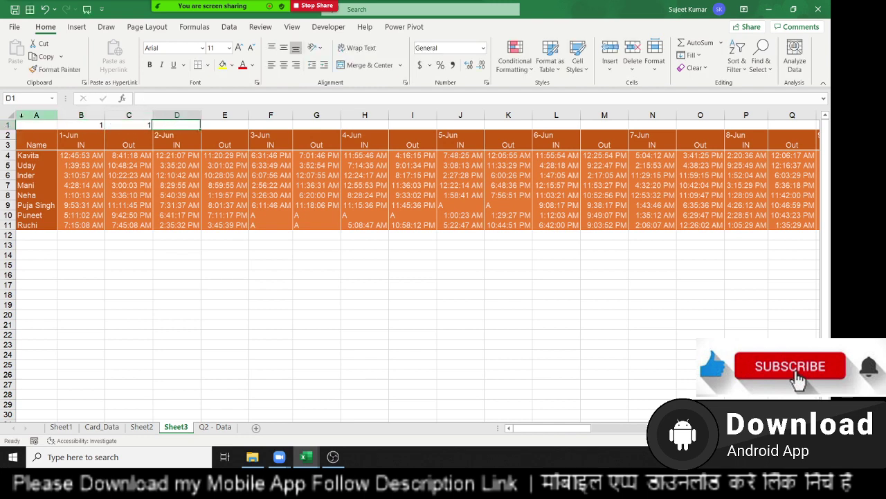
# - Enter =B1+1 in D1 so each day number repeats for its IN/Out pair
pyautogui.press('Right')
pyautogui.write('=')
pyautogui.press('Left')
pyautogui.press('Left')
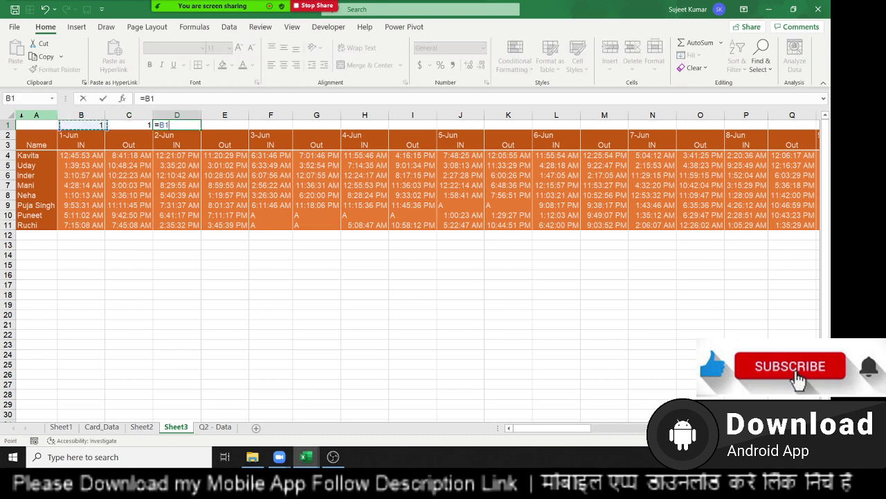
pyautogui.write('+1')
pyautogui.press('Return')
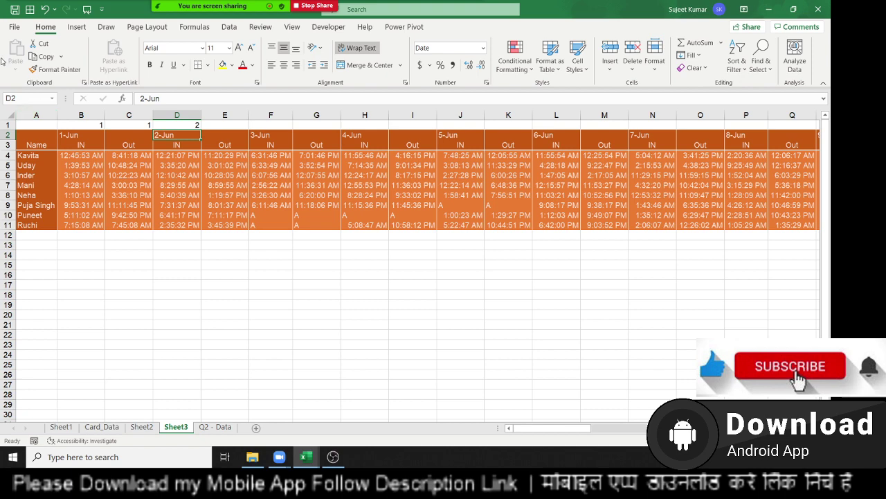
# - Copy D2's formatting to D1 and fill the formula along row 1 up to 30 at BI
pyautogui.click(69, 71)
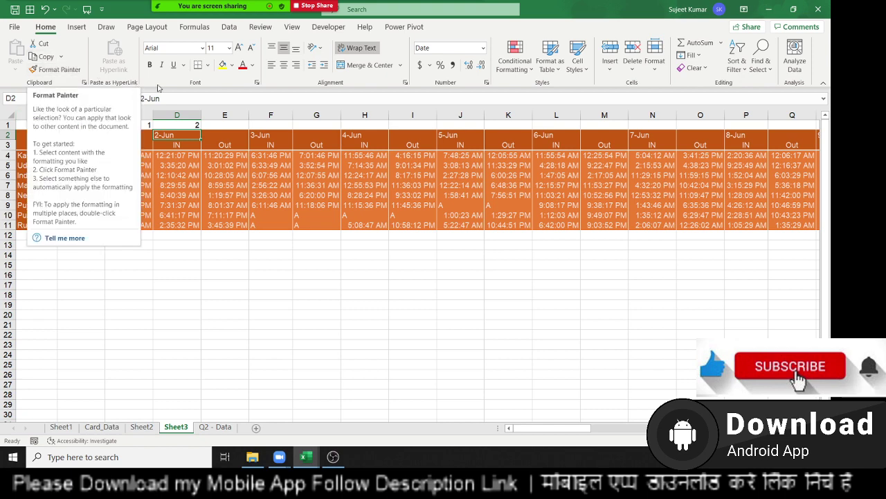
pyautogui.click(190, 125)
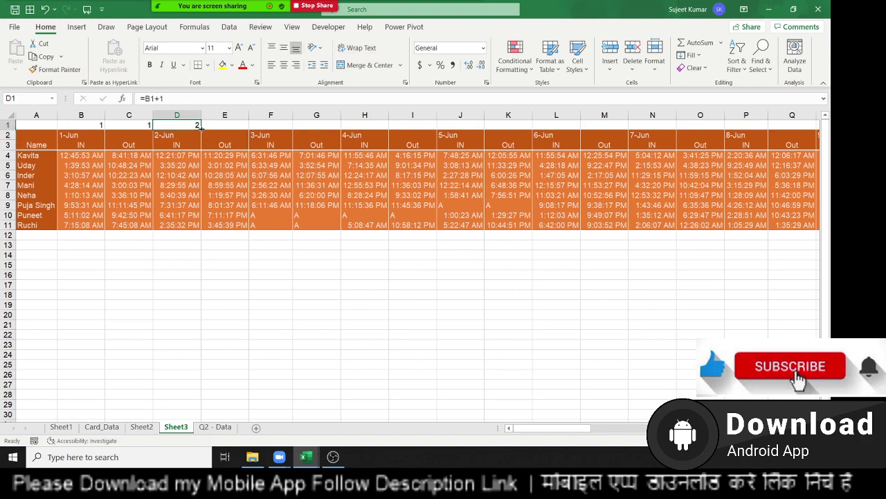
pyautogui.moveTo(199, 130); pyautogui.dragTo(830, 130)
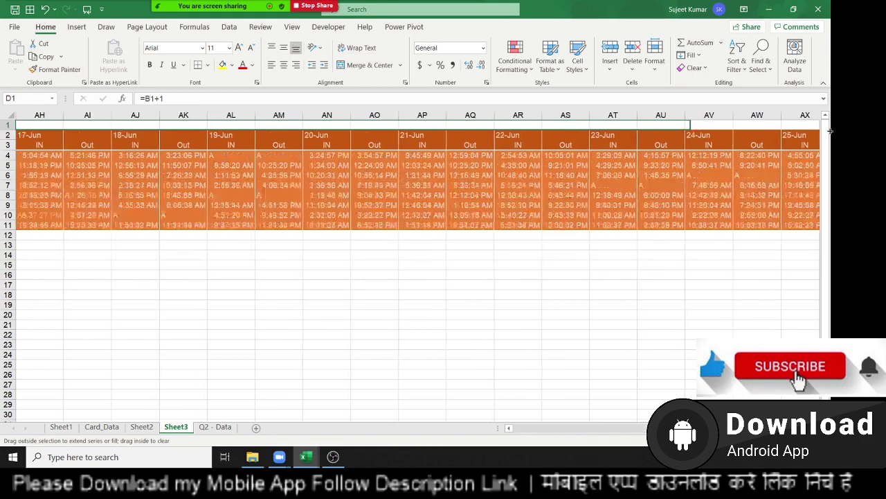
pyautogui.moveTo(829, 131); pyautogui.dragTo(739, 133)
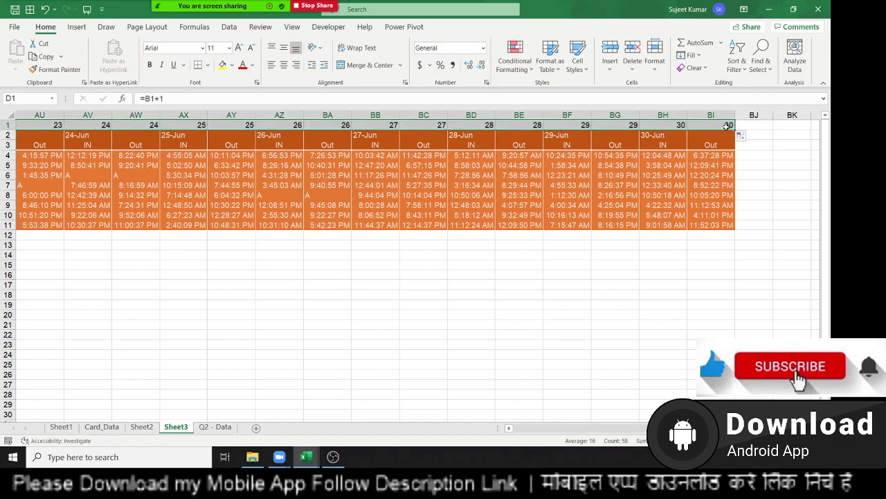
pyautogui.click(725, 125)
pyautogui.hotkey('ctrl', 'Left')
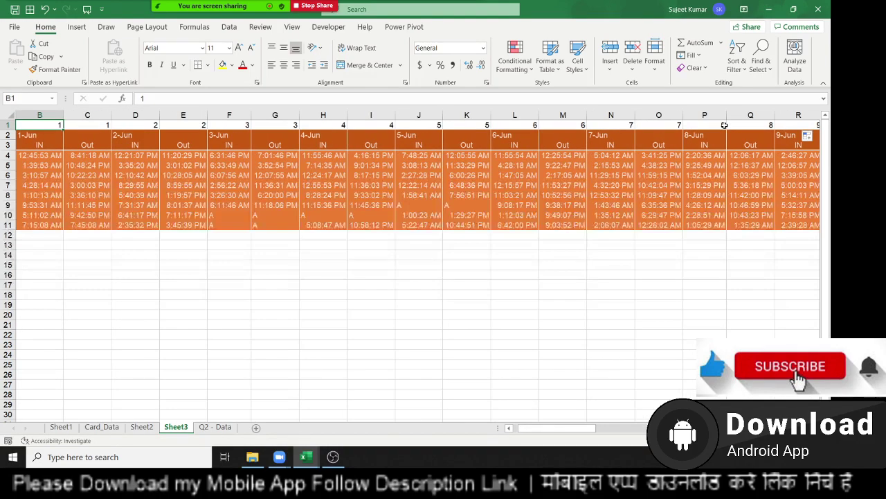
# - Enter 1 in BJ1 and 2 in BK1 and select both cells
pyautogui.hotkey('ctrl', 'Right')
pyautogui.press('Right')
pyautogui.write('1')
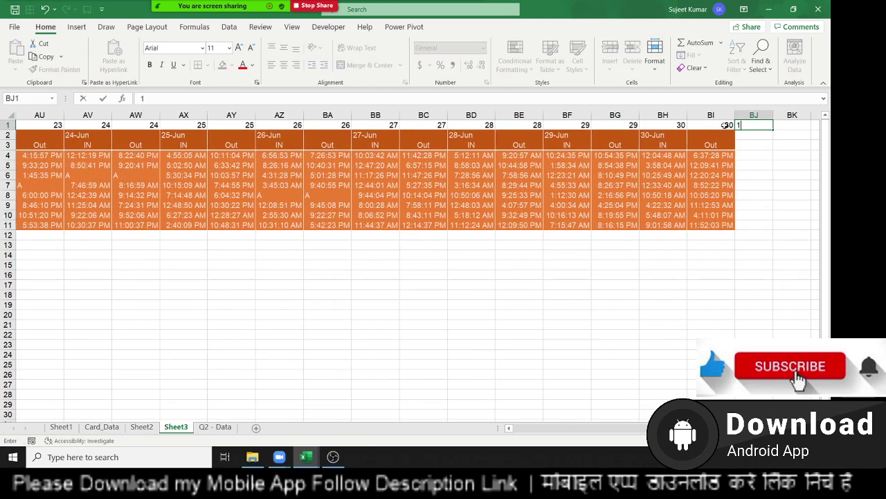
pyautogui.press('Tab')
pyautogui.write('2')
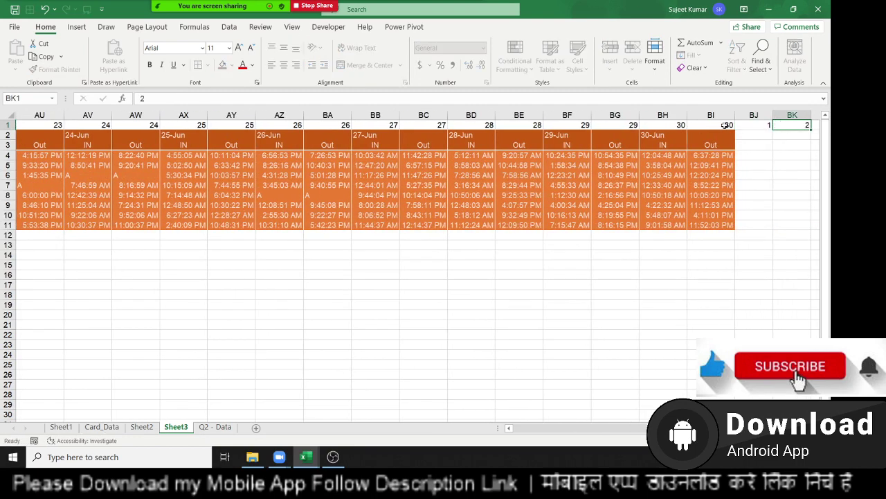
pyautogui.press('Tab')
pyautogui.click(724, 124)
pyautogui.hotkey('shift', 'Right')
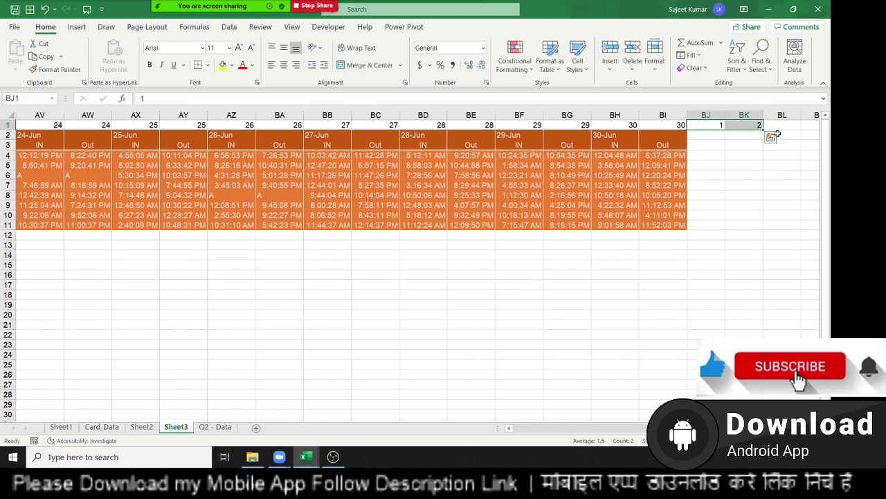
# - Fill the series to 30 in CM1, delete the surplus 31 and return to A1
pyautogui.moveTo(766, 127); pyautogui.dragTo(817, 134)
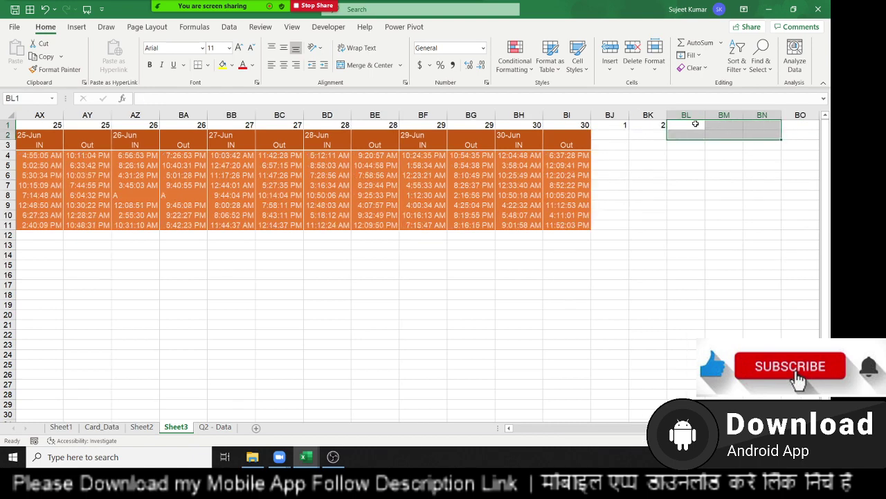
pyautogui.moveTo(628, 125); pyautogui.dragTo(795, 140)
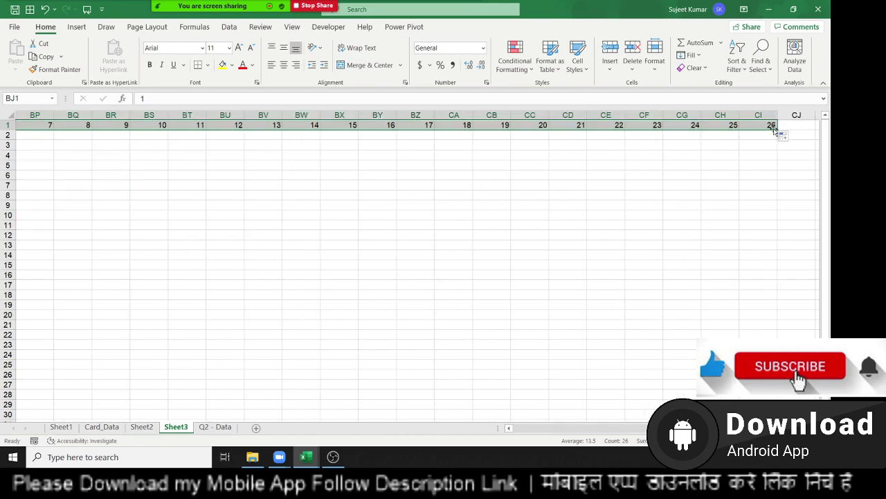
pyautogui.moveTo(776, 127); pyautogui.dragTo(770, 126)
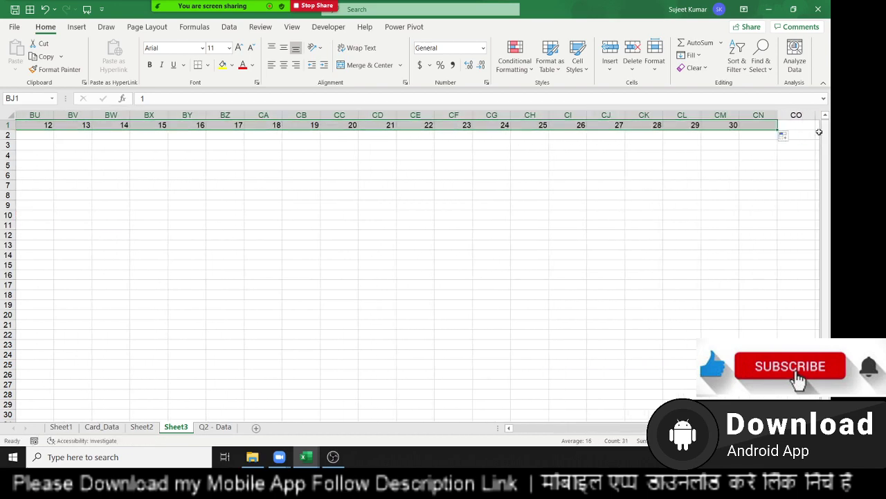
pyautogui.click(771, 125)
pyautogui.press('Delete')
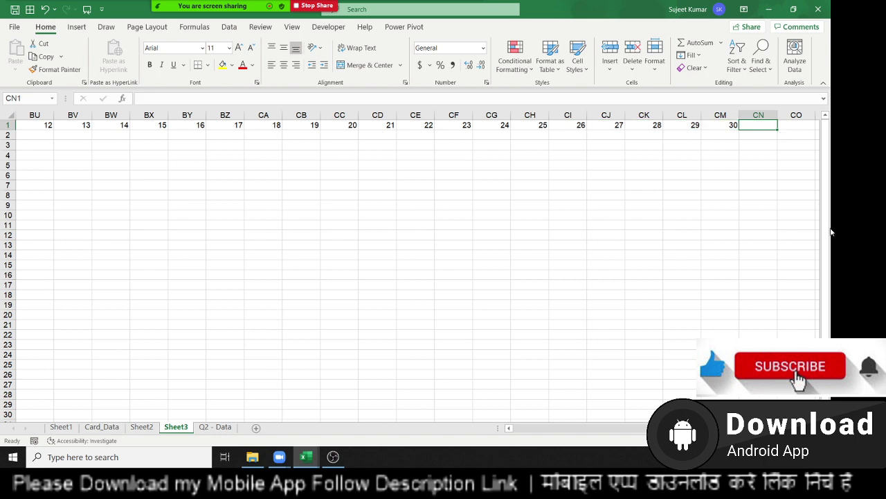
pyautogui.press('Left')
pyautogui.hotkey('ctrl', 'Home')
# - Enter the header 'Hours' in cell BJ3, just right of the table
pyautogui.press('Down')
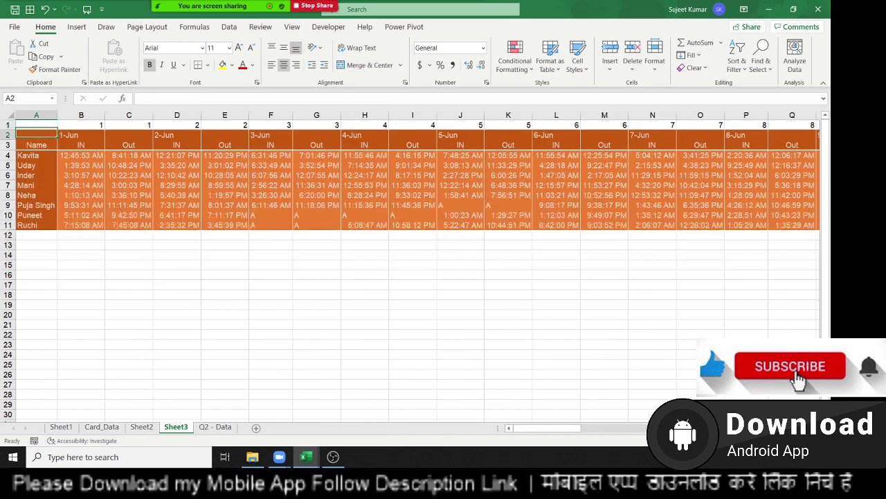
pyautogui.press('Up')
pyautogui.press('Right')
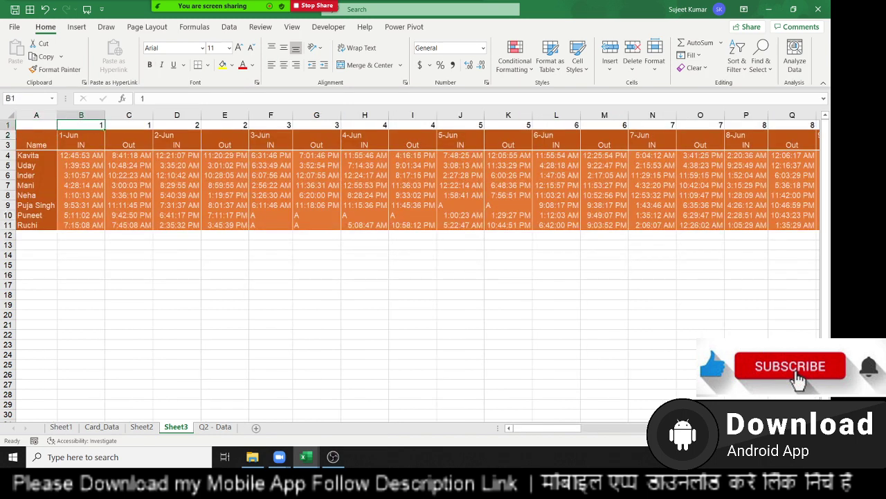
pyautogui.hotkey('ctrl', 'Right')
pyautogui.press('Down')
pyautogui.hotkey('ctrl', 'Left')
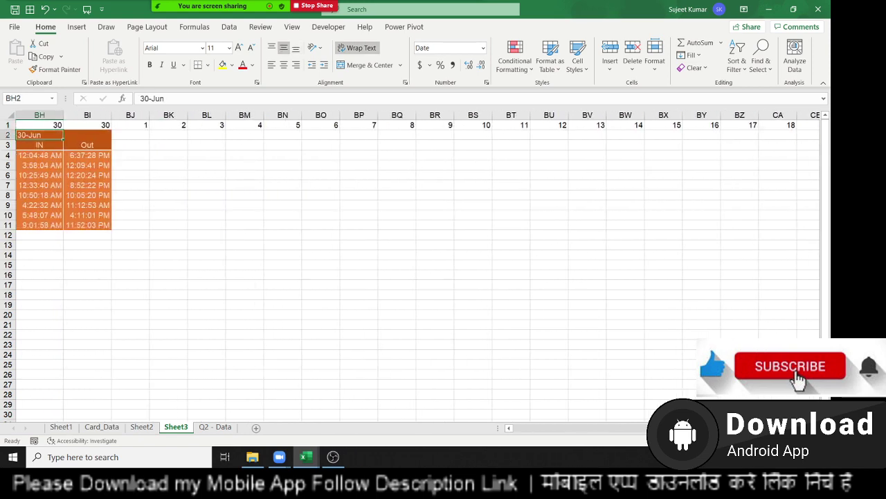
pyautogui.press('Right')
pyautogui.press('Right')
pyautogui.press('Down')
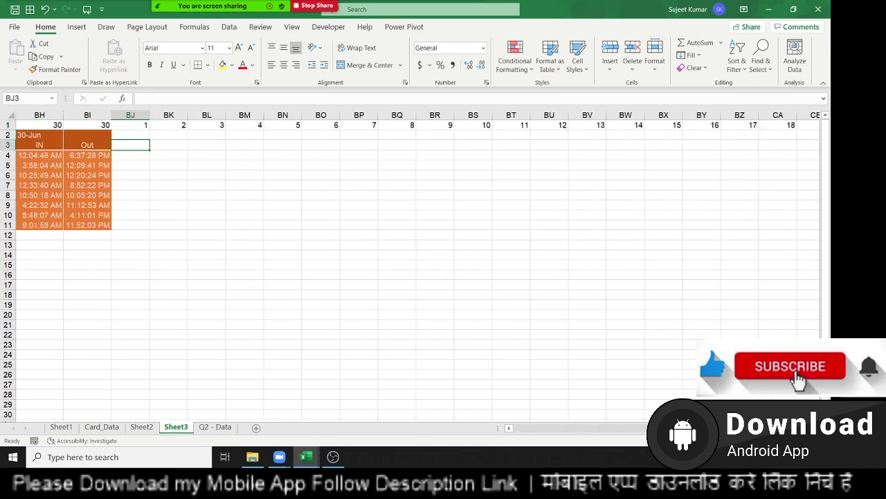
pyautogui.write('H')
pyautogui.press('Return')
pyautogui.press('Up')
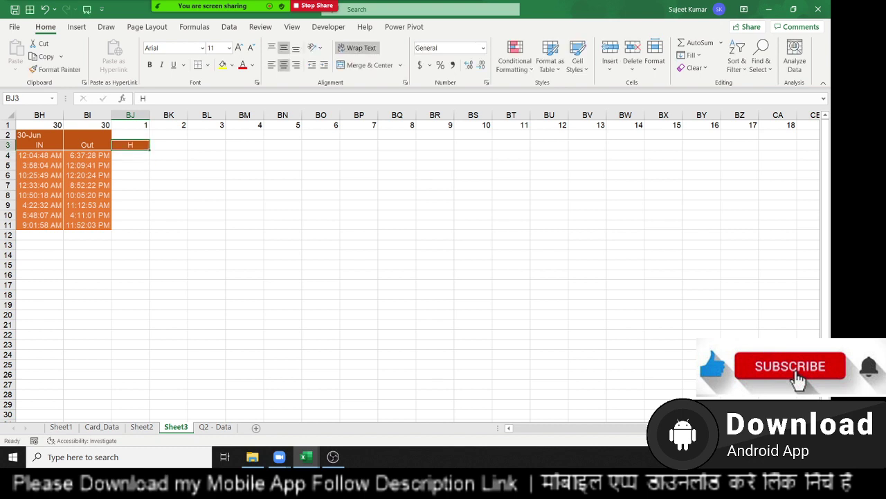
pyautogui.write('Hours')
pyautogui.hotkey('ctrl', 'Return')
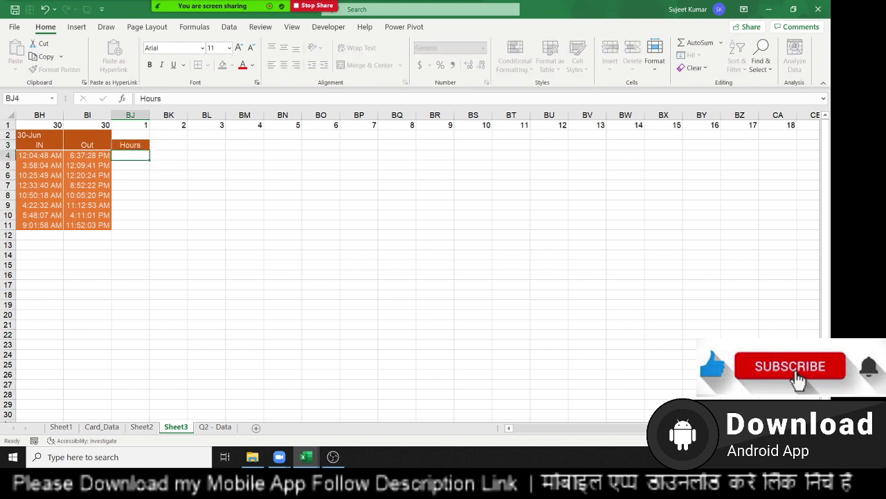
# - Copy the Hours header across row 3 through CM3
pyautogui.hotkey('ctrl', 'c')
pyautogui.moveTo(130, 145); pyautogui.dragTo(816, 145)
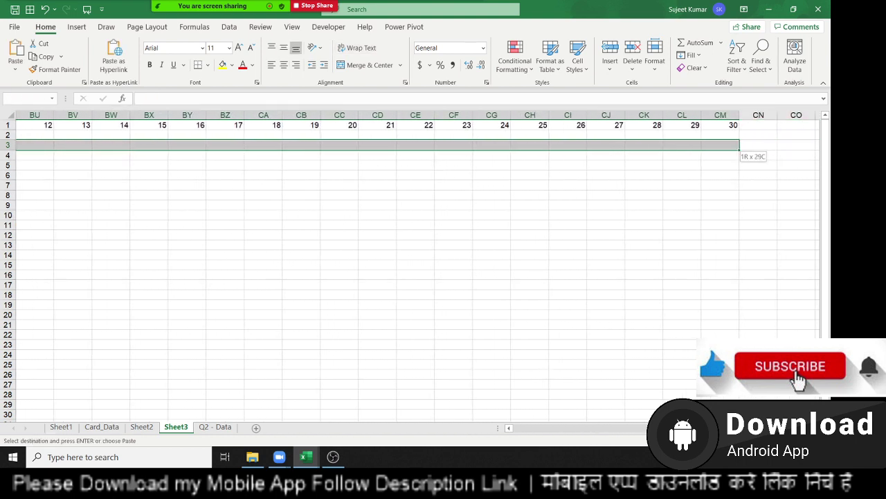
pyautogui.hotkey('ctrl', 'v')
# - Select from B1 across all columns down to the last employee row
pyautogui.press('Up')
pyautogui.press('Up')
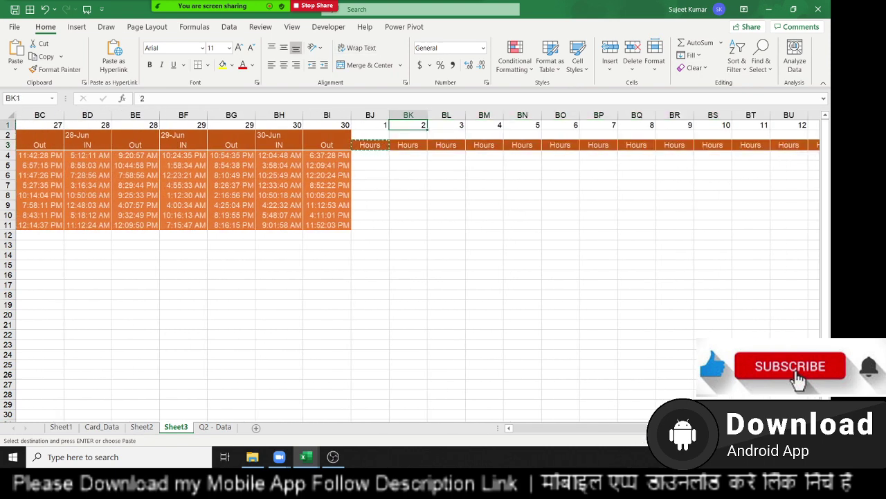
pyautogui.hotkey('ctrl', 'Home')
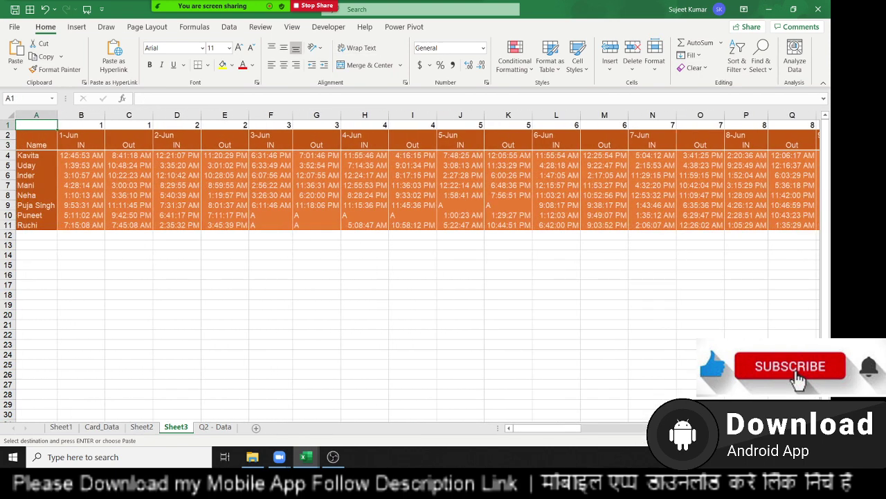
pyautogui.press('Right')
pyautogui.hotkey('ctrl', 'shift', 'Right')
pyautogui.hotkey('ctrl', 'Home')
pyautogui.press('Right')
pyautogui.hotkey('ctrl', 'shift', 'Right')
pyautogui.hotkey('shift', 'Down')
pyautogui.hotkey('shift', 'Down')
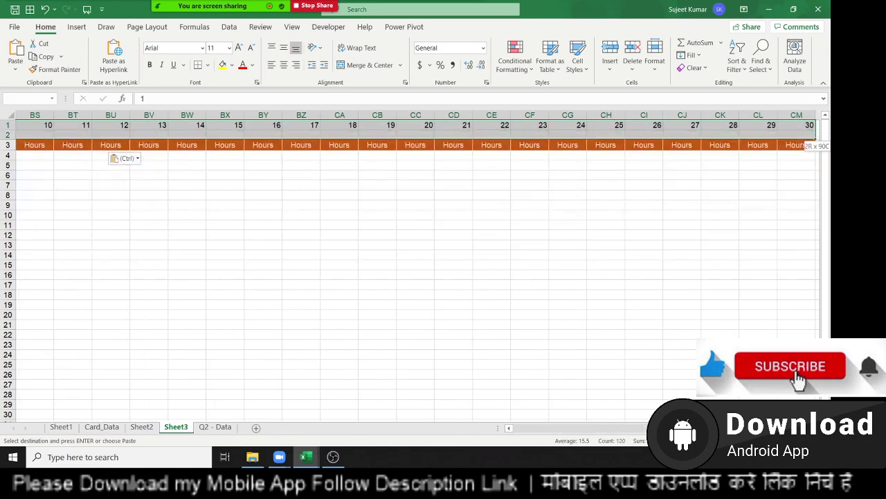
pyautogui.hotkey('shift', 'Down')
pyautogui.hotkey('shift', 'Down')
pyautogui.hotkey('shift', 'Down')
pyautogui.hotkey('shift', 'Down')
pyautogui.hotkey('shift', 'Down')
pyautogui.hotkey('shift', 'Down')
pyautogui.hotkey('shift', 'Down')
pyautogui.hotkey('shift', 'Down')
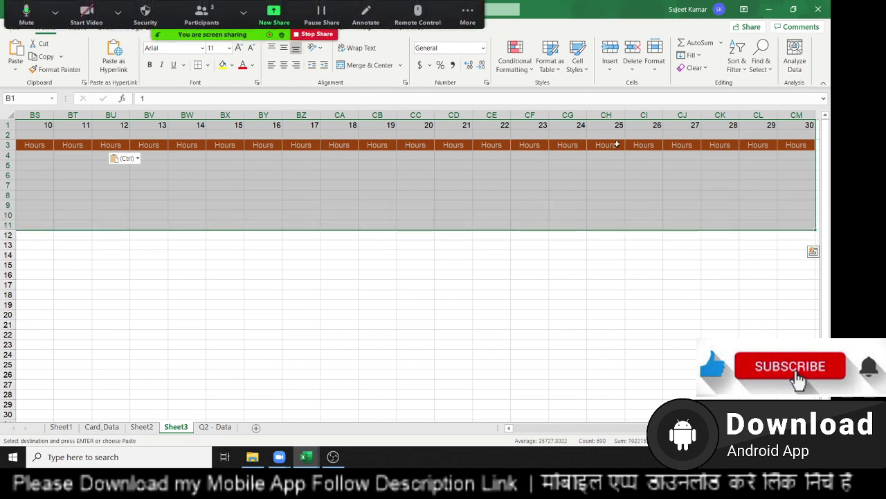
# - Custom-sort the selection left to right by Row 1, smallest to largest
pyautogui.click(735, 75)
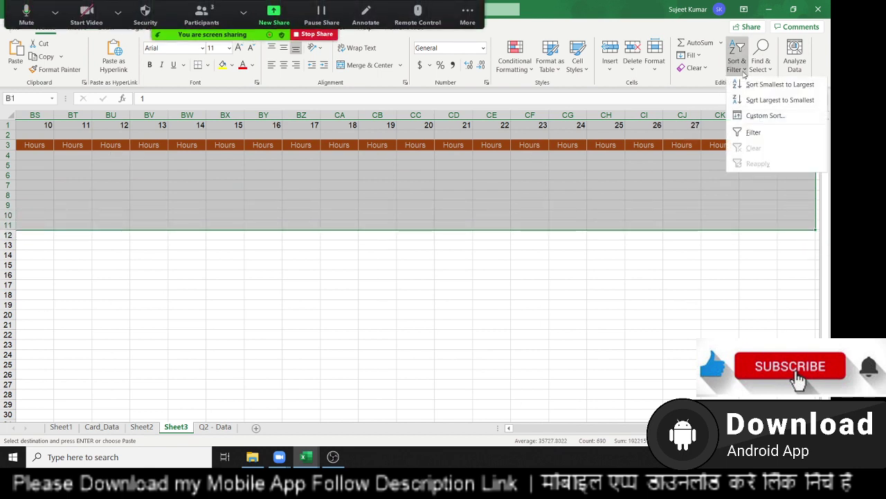
pyautogui.click(759, 114)
pyautogui.click(389, 210)
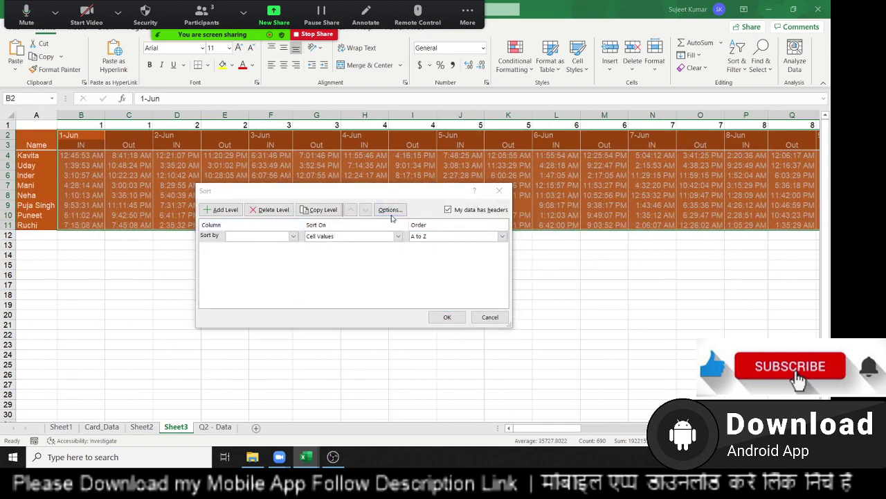
pyautogui.click(346, 266)
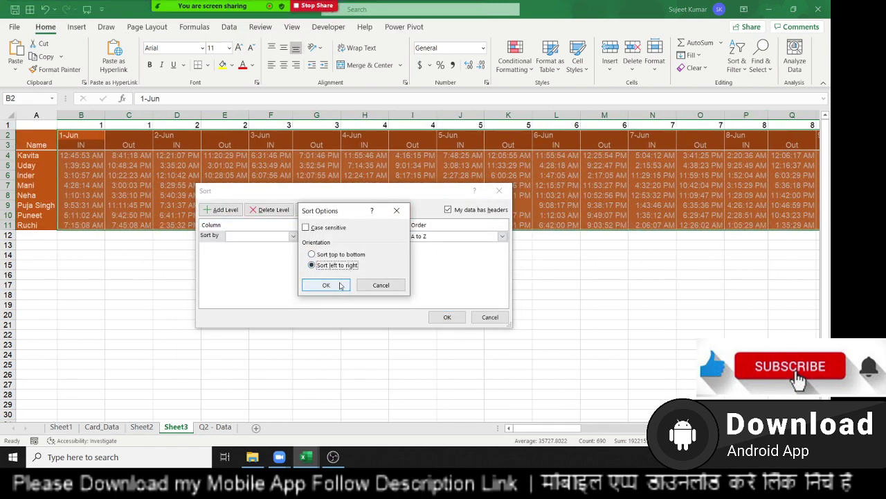
pyautogui.click(326, 285)
pyautogui.click(293, 236)
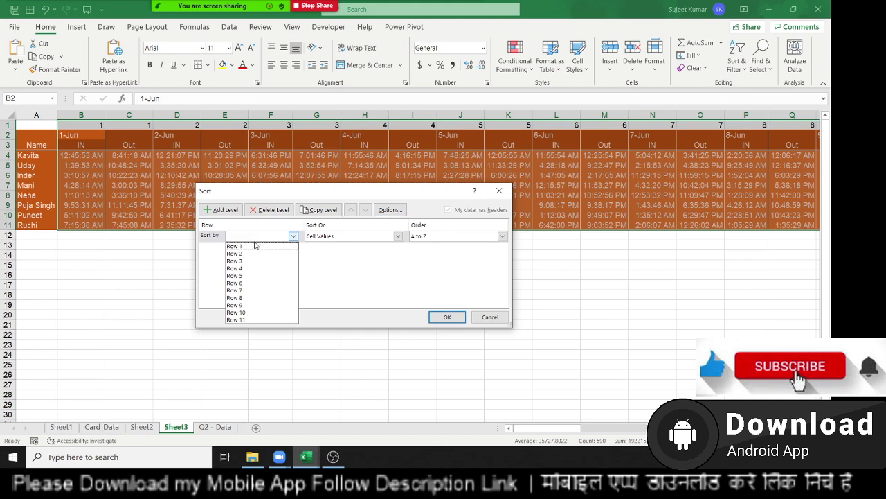
pyautogui.click(256, 243)
pyautogui.click(446, 316)
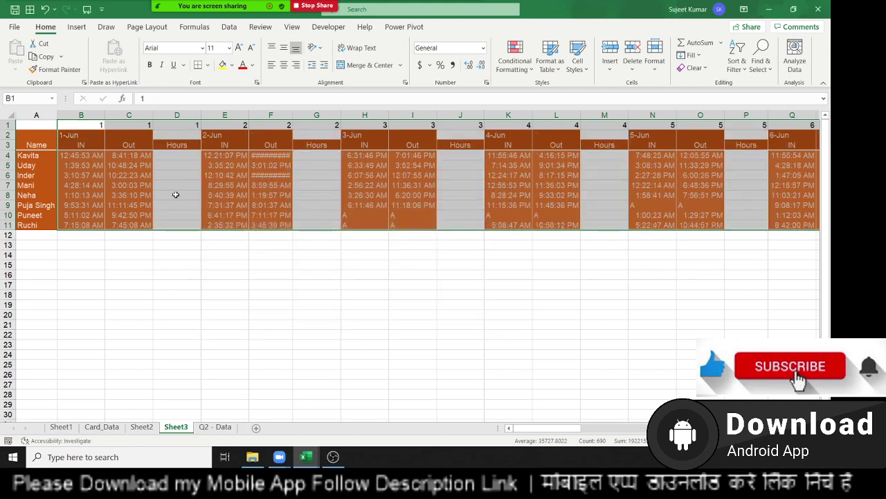
# - Merge and centre the 1-Jun header over B2:D2 and copy the merged cell along row 2
pyautogui.click(173, 186)
pyautogui.click(184, 150)
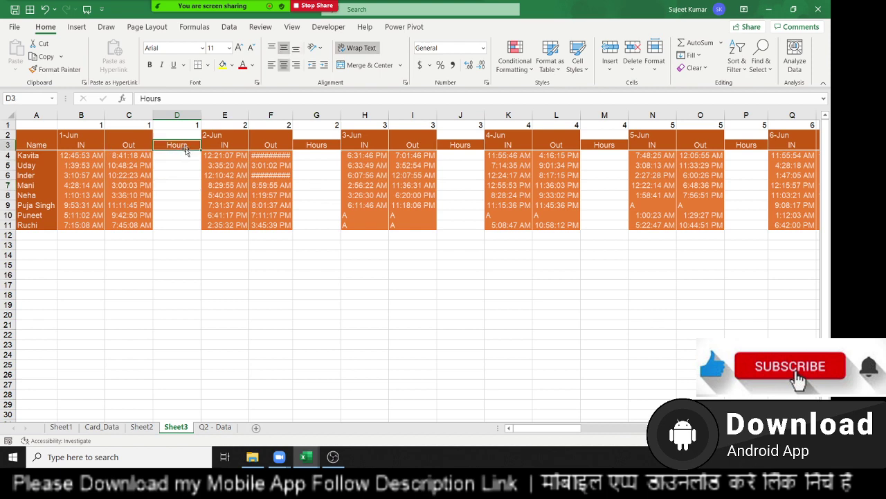
pyautogui.click(278, 155)
pyautogui.click(350, 153)
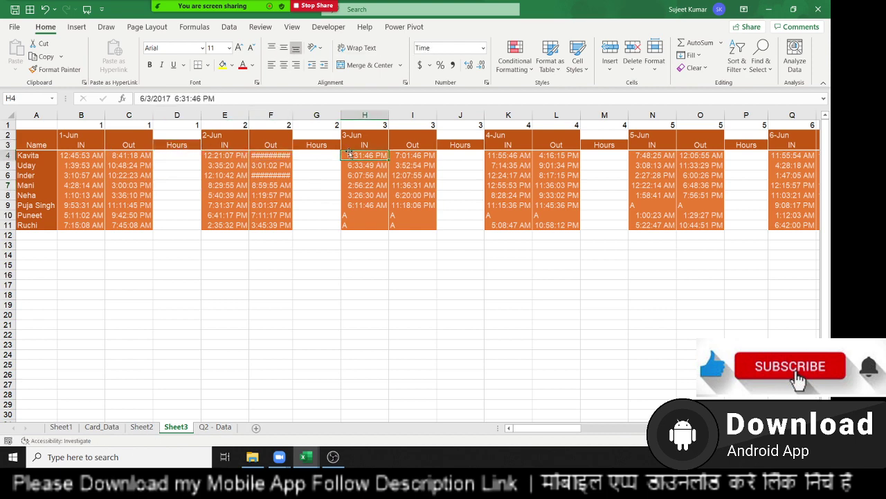
pyautogui.click(76, 156)
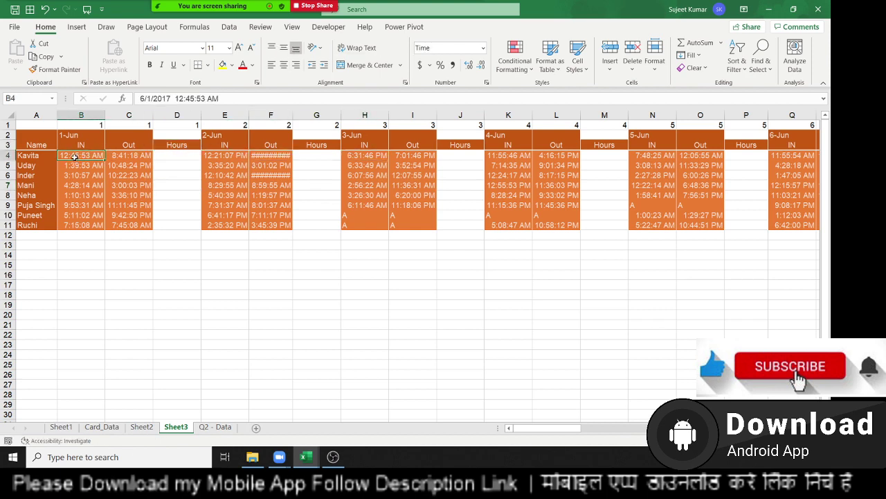
pyautogui.click(76, 134)
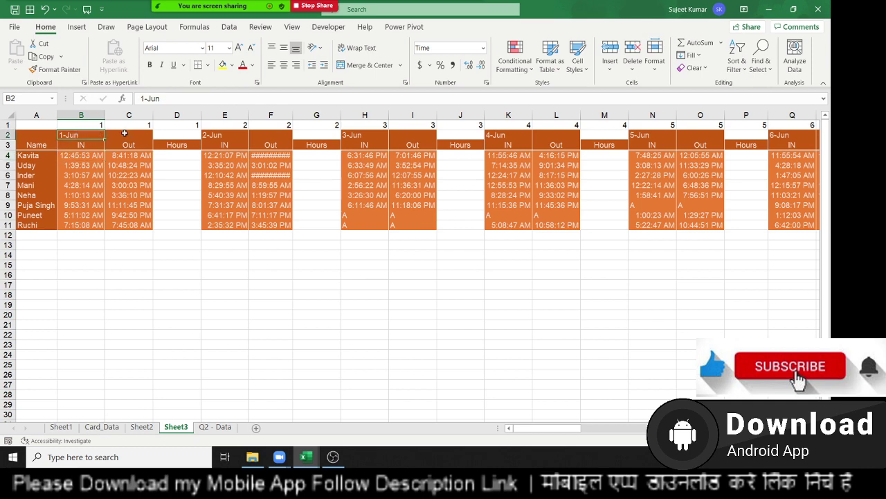
pyautogui.moveTo(125, 133); pyautogui.dragTo(181, 134)
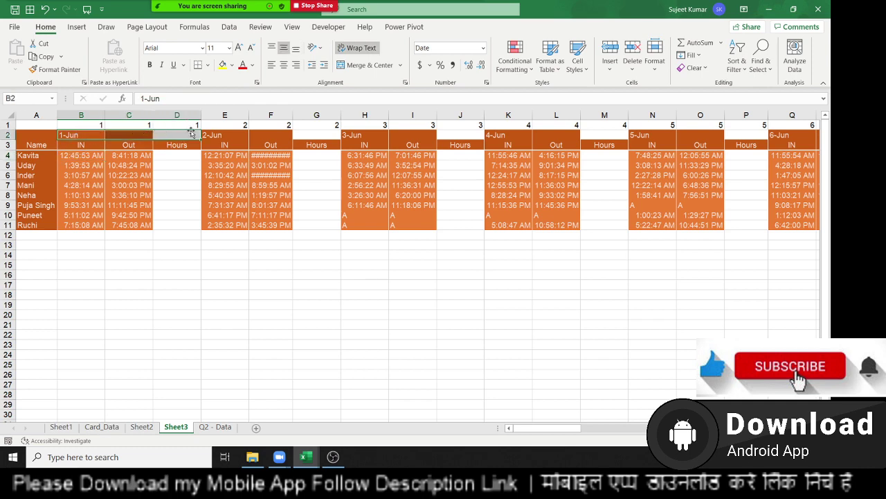
pyautogui.click(352, 66)
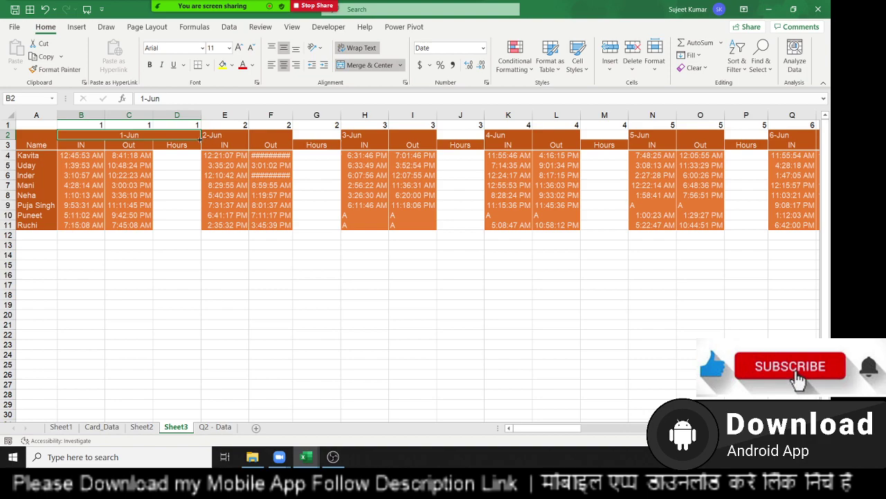
pyautogui.moveTo(200, 140); pyautogui.dragTo(831, 156)
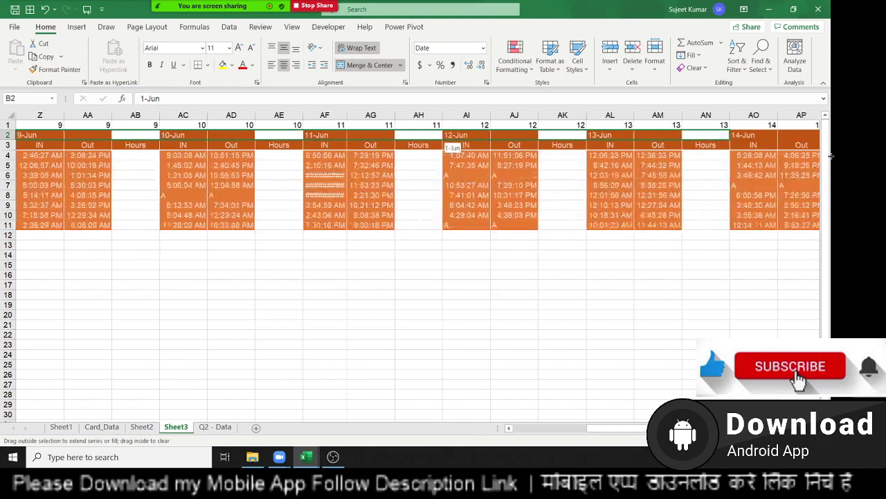
pyautogui.moveTo(830, 156)
pyautogui.mouseDown()
pyautogui.moveTo(718, 139)
pyautogui.moveTo(741, 139)
pyautogui.mouseUp()
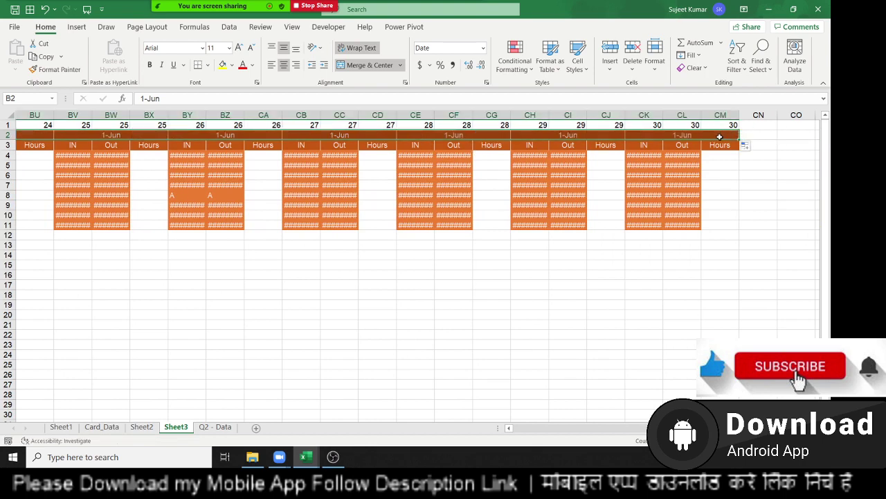
# - Enter =B2+1 in E2, format it as a d-mmm-yy date, and fill the headers through 30-Jun-21
pyautogui.press('Right')
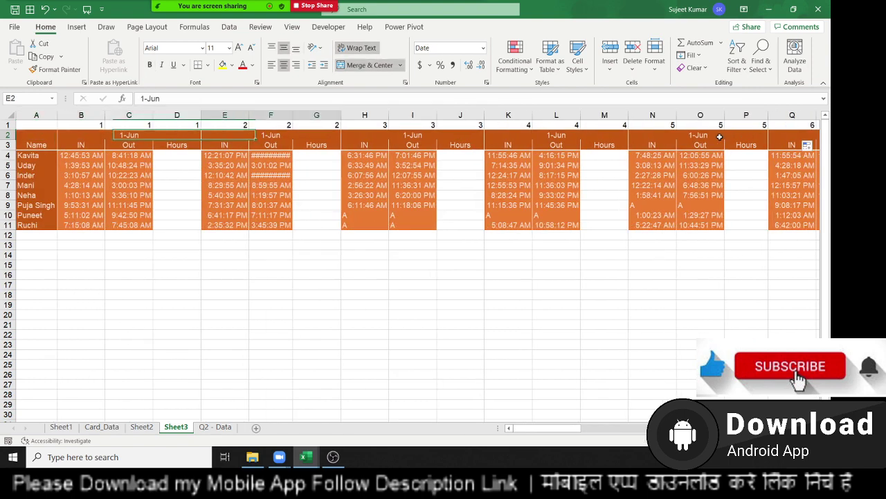
pyautogui.write('=')
pyautogui.press('Left')
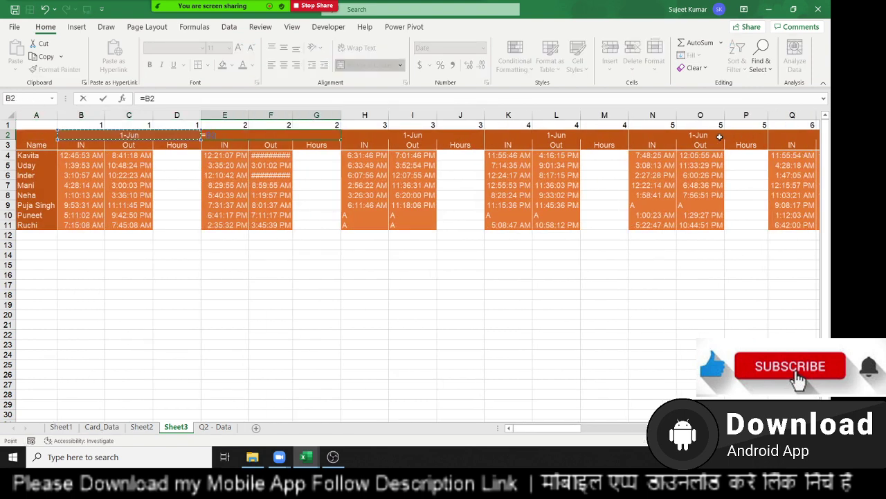
pyautogui.write('+')
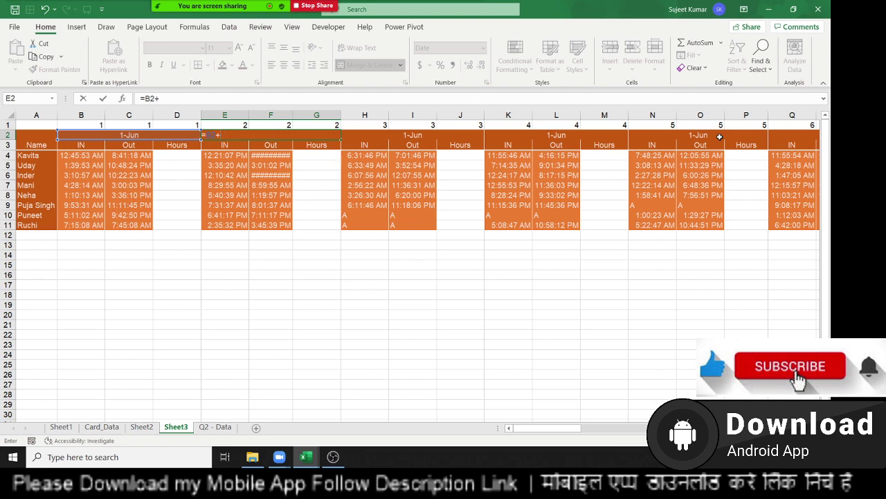
pyautogui.write('+1')
pyautogui.press('Return')
pyautogui.press('Left')
pyautogui.press('Up')
pyautogui.press('Right')
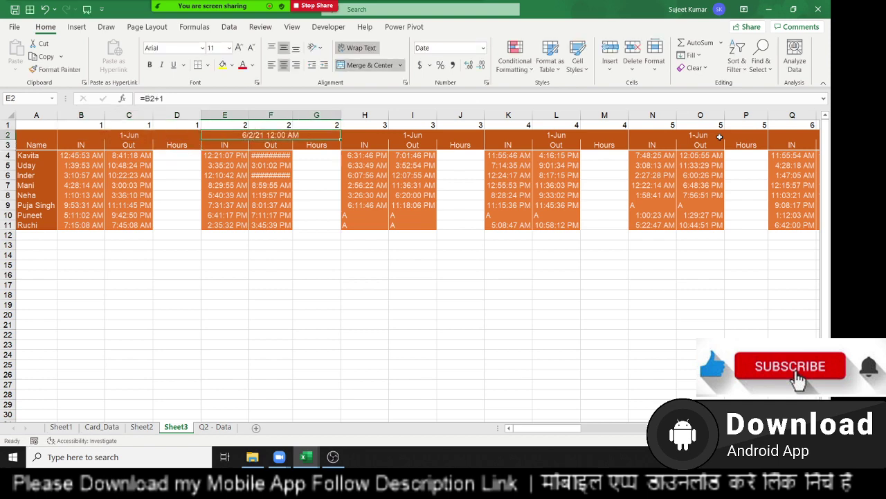
pyautogui.hotkey('ctrl', 'shift', '3')
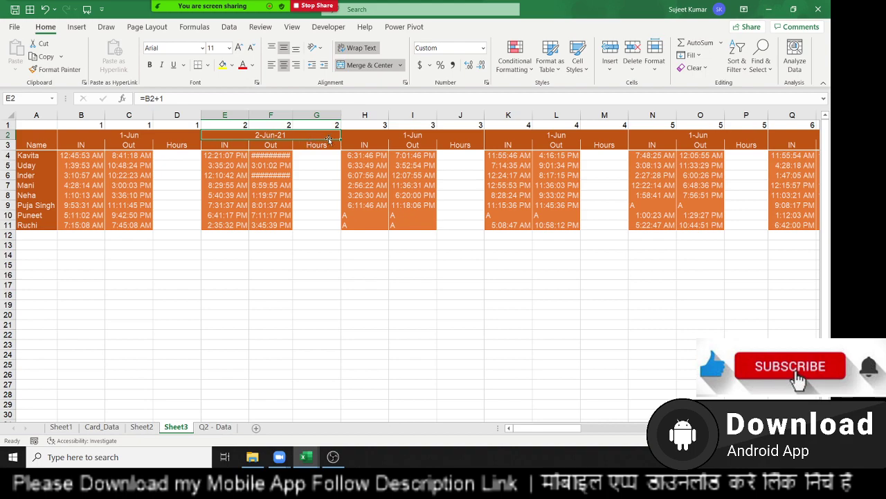
pyautogui.moveTo(339, 141)
pyautogui.mouseDown()
pyautogui.moveTo(830, 204)
pyautogui.moveTo(831, 177)
pyautogui.mouseUp()
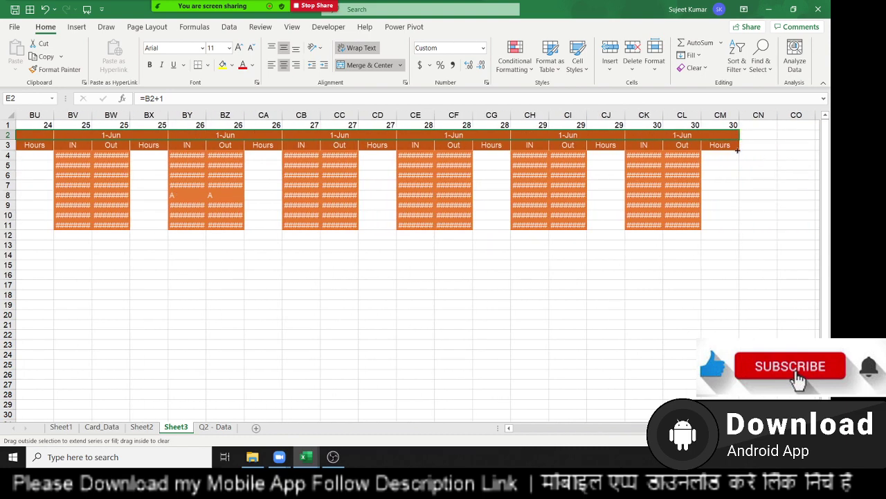
pyautogui.moveTo(771, 162); pyautogui.dragTo(737, 145)
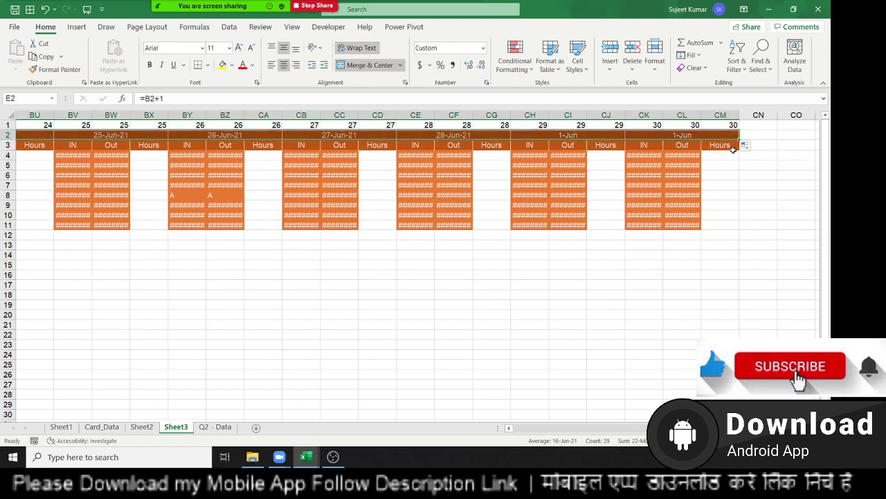
# - Delete the helper day-number row 1 above the date headers
pyautogui.click(677, 148)
pyautogui.click(655, 125)
pyautogui.hotkey('shift', 'space')
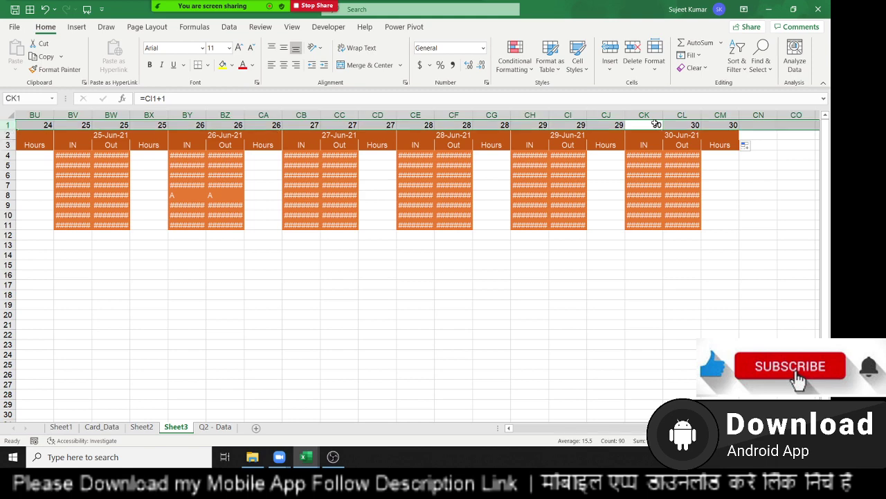
pyautogui.hotkey('ctrl', '-')
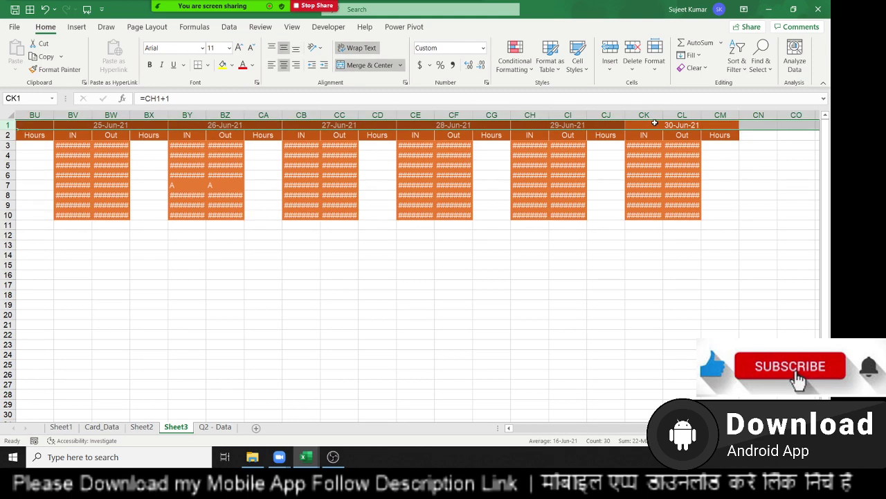
pyautogui.press('Left')
pyautogui.press('Left')
pyautogui.press('Left')
pyautogui.press('Down')
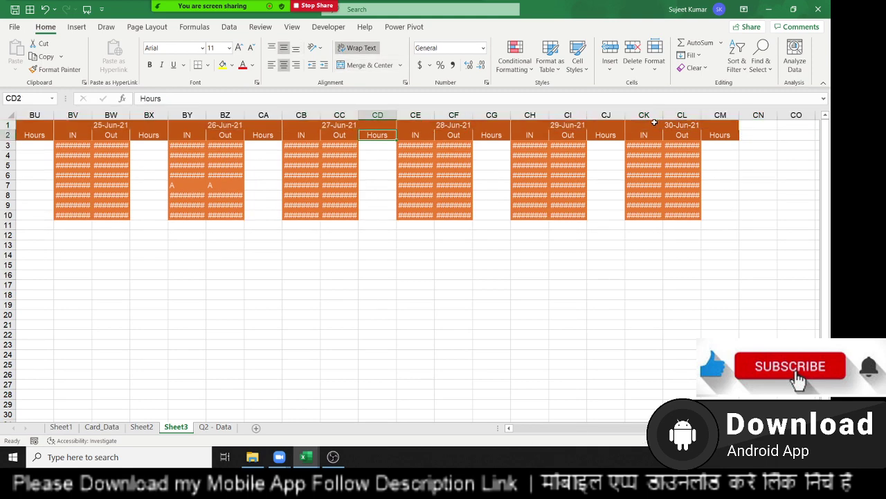
pyautogui.press('Home')
pyautogui.press('Right')
pyautogui.press('Right')
pyautogui.press('Right')
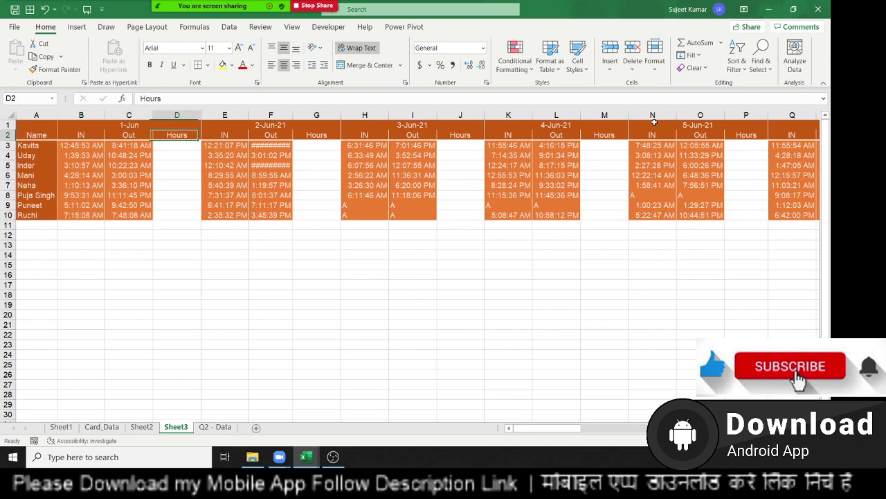
# - Enter the hours formula =C3-B3 in the first Hours cell D3
pyautogui.press('Down')
pyautogui.write('=')
pyautogui.press('Left')
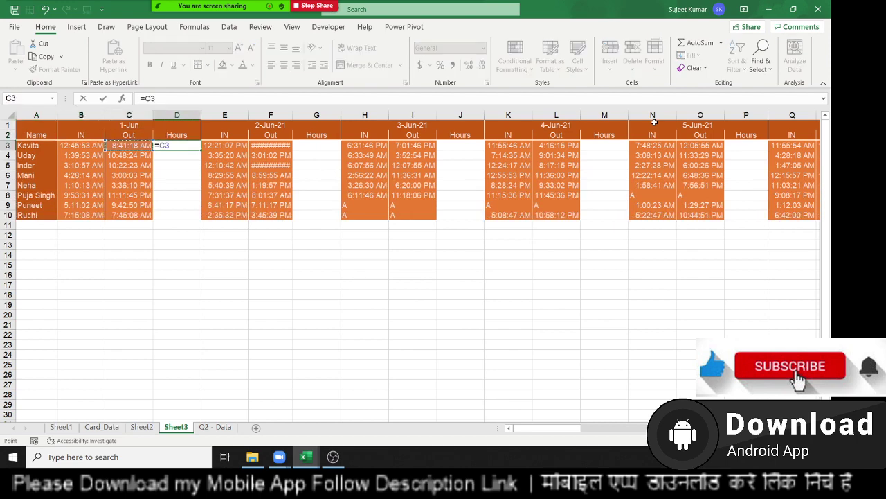
pyautogui.write('-')
pyautogui.press('Left')
pyautogui.press('Left')
pyautogui.press('Return')
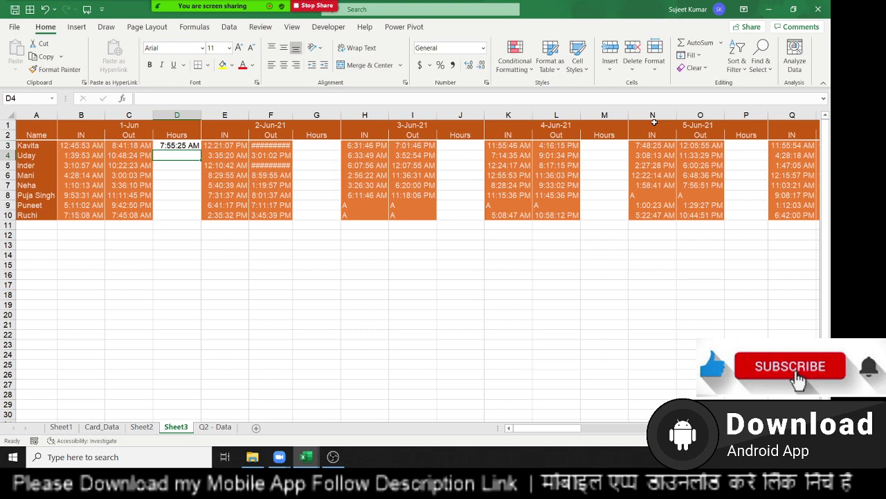
pyautogui.press('Up')
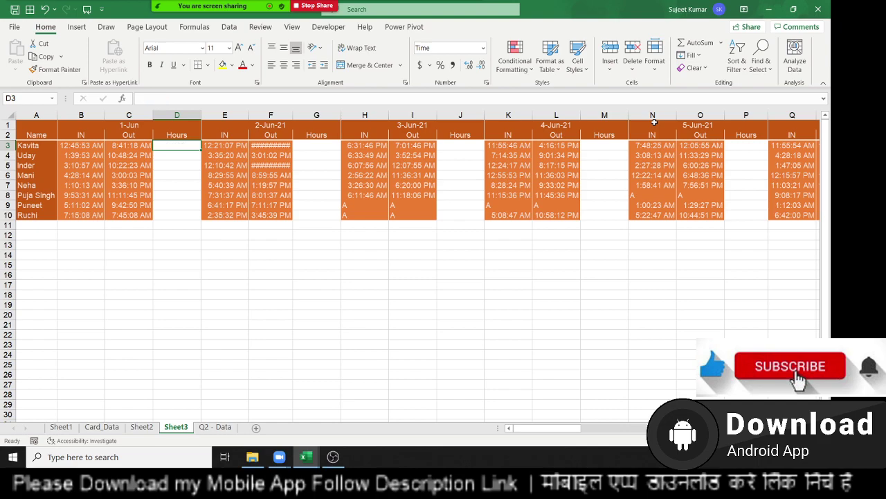
# - Select the table across all date blocks through column CM, then keep only its blank cells via Go To Special
pyautogui.moveTo(81, 145); pyautogui.dragTo(129, 145)
pyautogui.moveTo(225, 145); pyautogui.dragTo(811, 147)
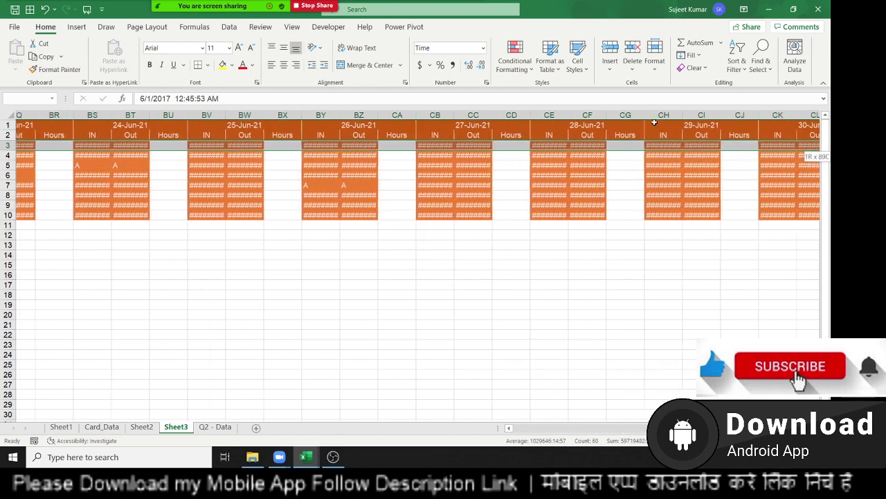
pyautogui.moveTo(812, 147)
pyautogui.mouseDown()
pyautogui.moveTo(701, 147)
pyautogui.moveTo(701, 217)
pyautogui.mouseUp()
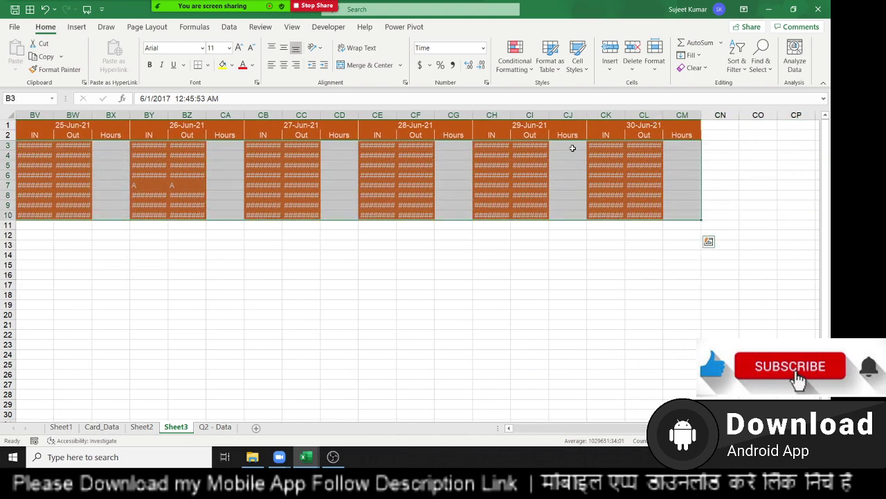
pyautogui.rightClick(392, 183)
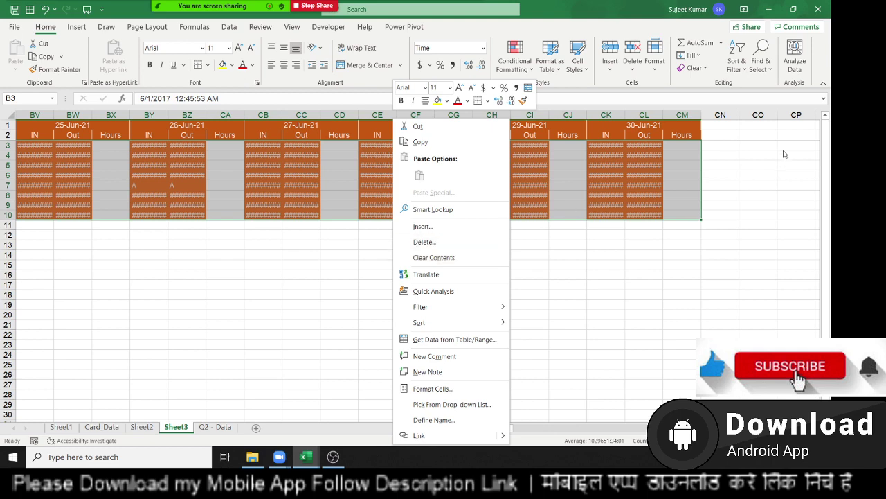
pyautogui.press('Escape')
pyautogui.click(761, 65)
pyautogui.click(752, 131)
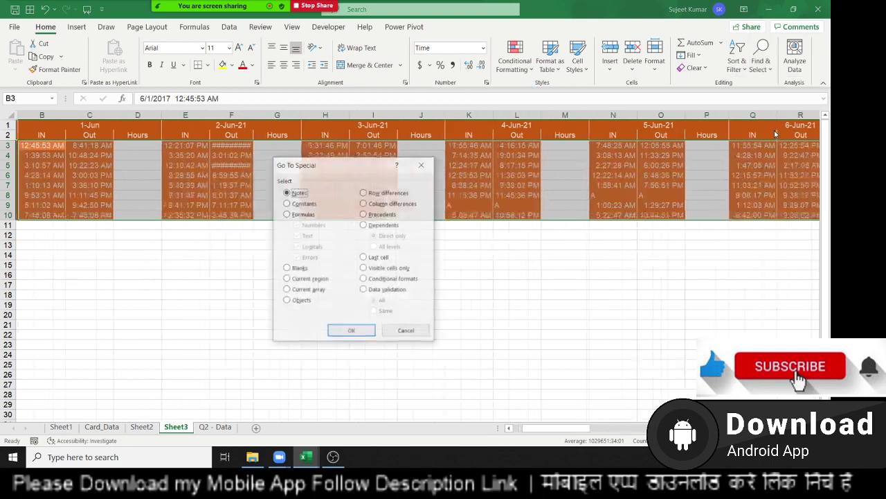
pyautogui.click(299, 268)
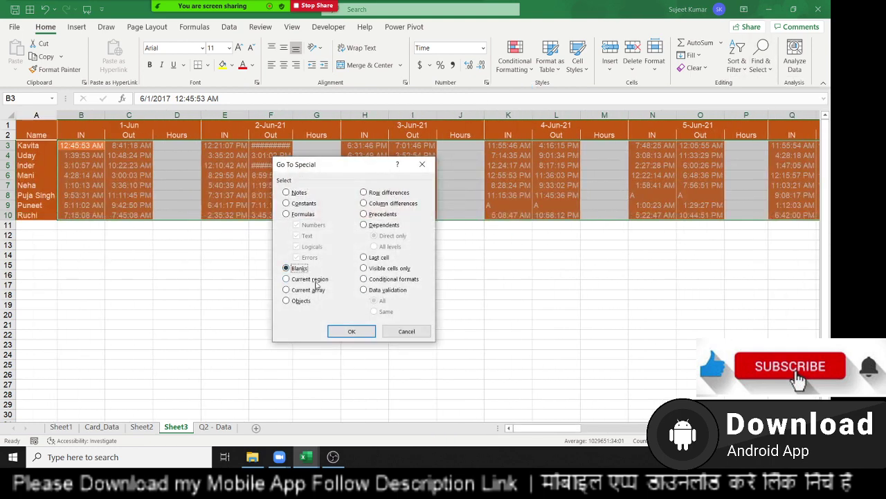
pyautogui.click(351, 330)
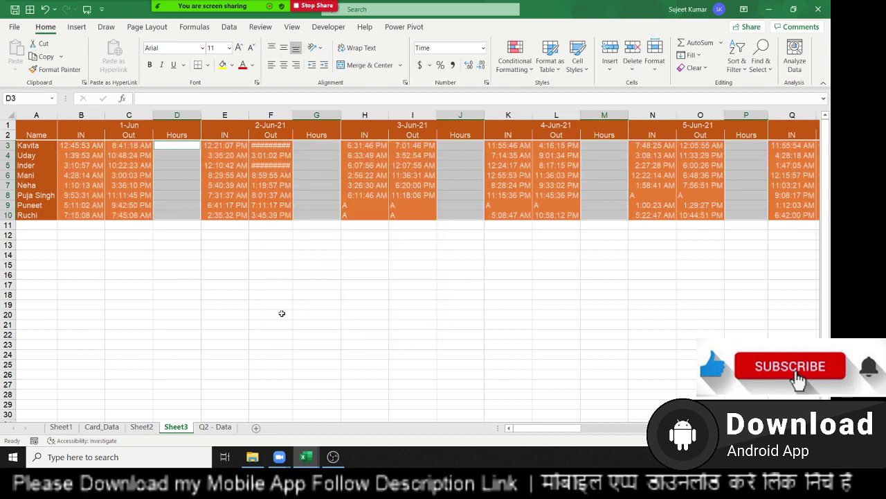
# - Enter =IFERROR(C3-B3,"A") into all the selected blank Hours cells at once
pyautogui.moveTo(525, 421); pyautogui.dragTo(526, 424)
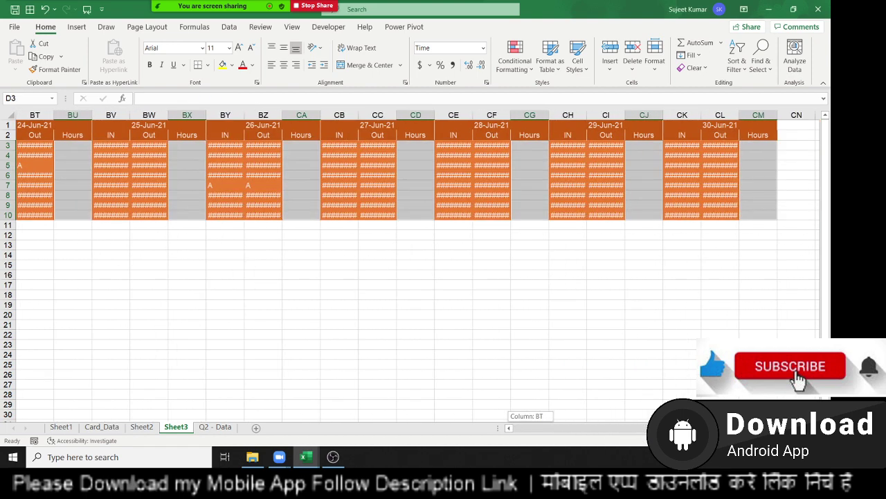
pyautogui.moveTo(489, 356); pyautogui.dragTo(270, 334)
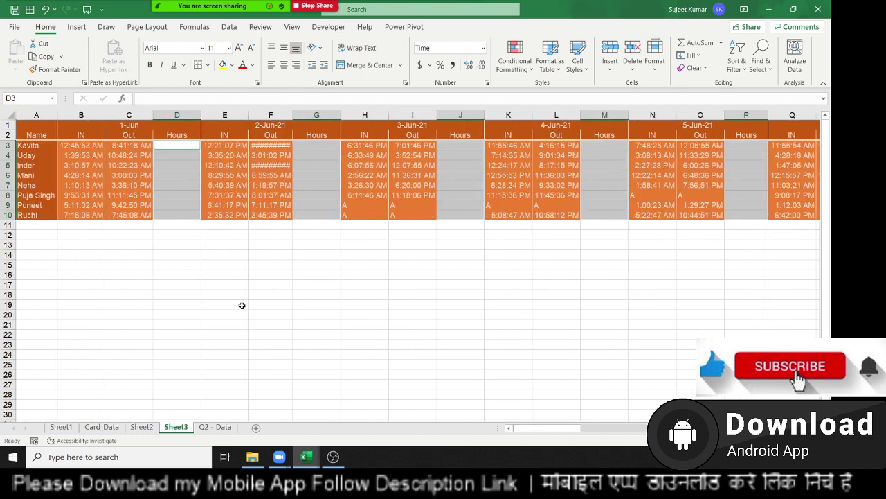
pyautogui.write('=')
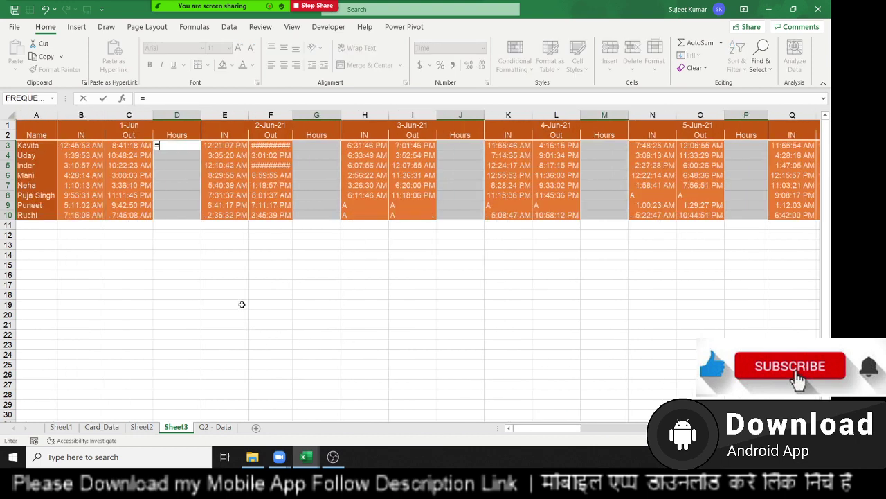
pyautogui.press('Left')
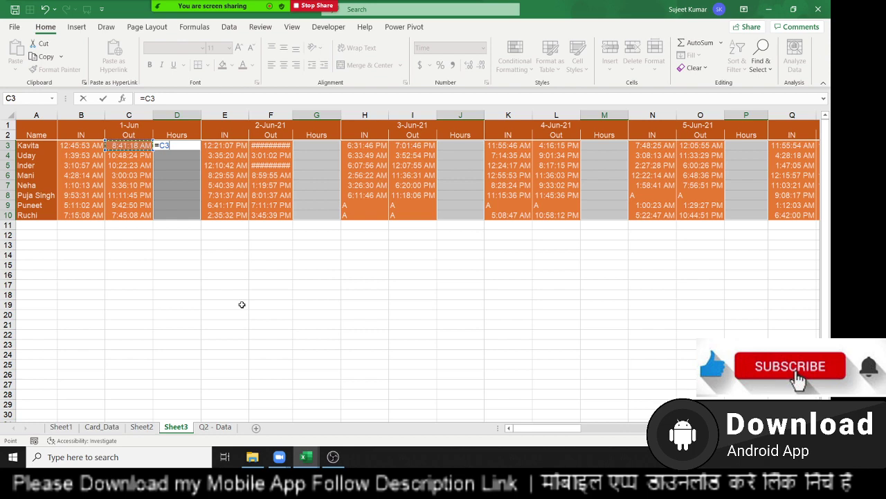
pyautogui.write('-')
pyautogui.press('Left')
pyautogui.press('Left')
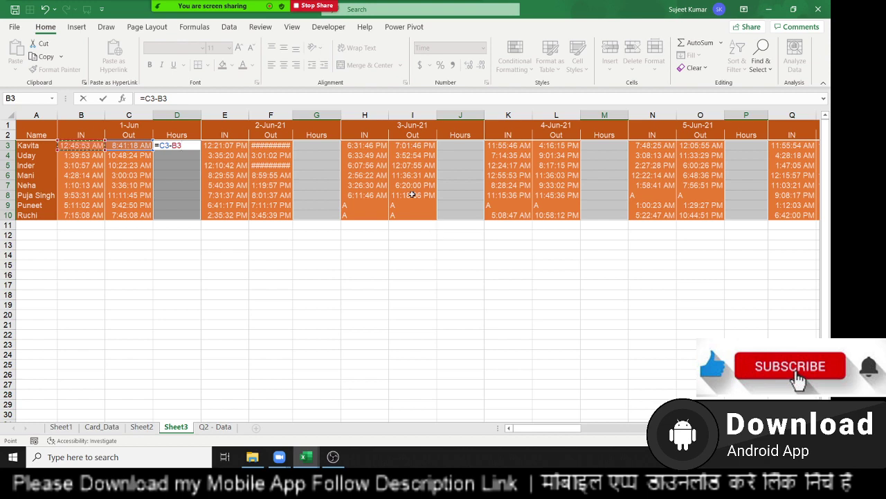
pyautogui.click(143, 97)
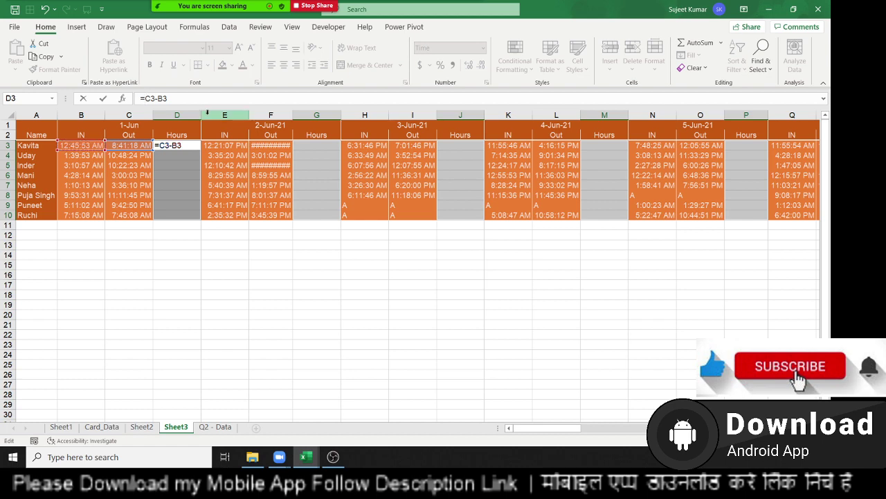
pyautogui.write('ifIFERROR(')
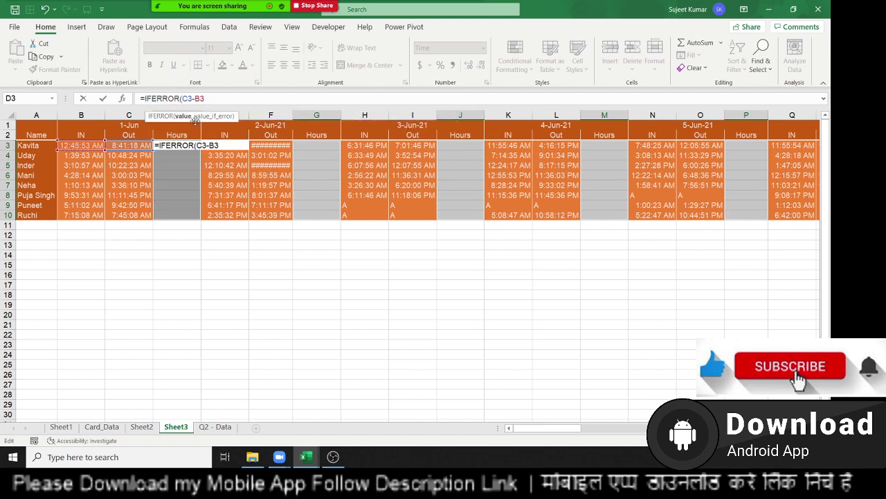
pyautogui.click(214, 97)
pyautogui.write(',')
pyautogui.write('"A"')
pyautogui.write(')')
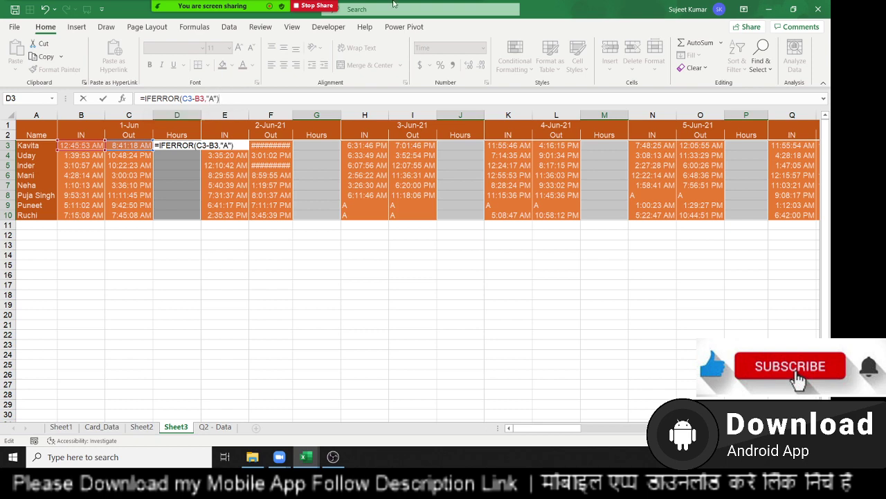
pyautogui.hotkey('ctrl', 'Return')
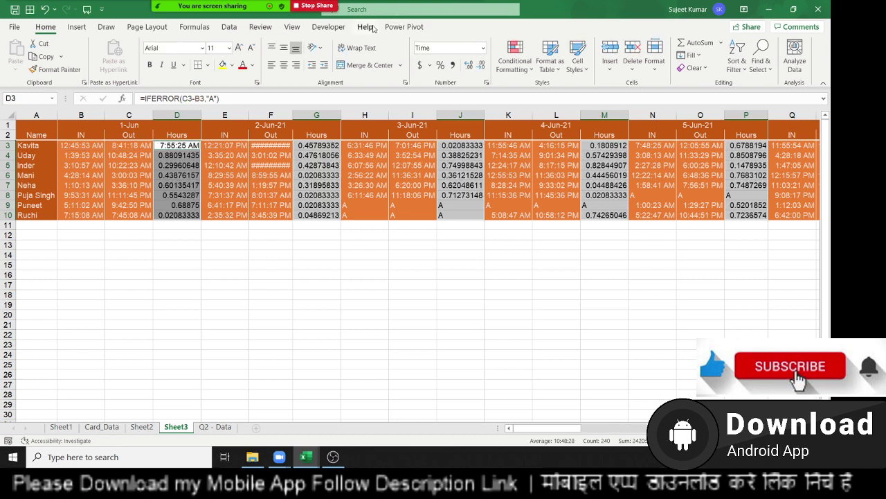
# - Format the Hours cells as short times and give them a yellow fill
pyautogui.click(485, 60)
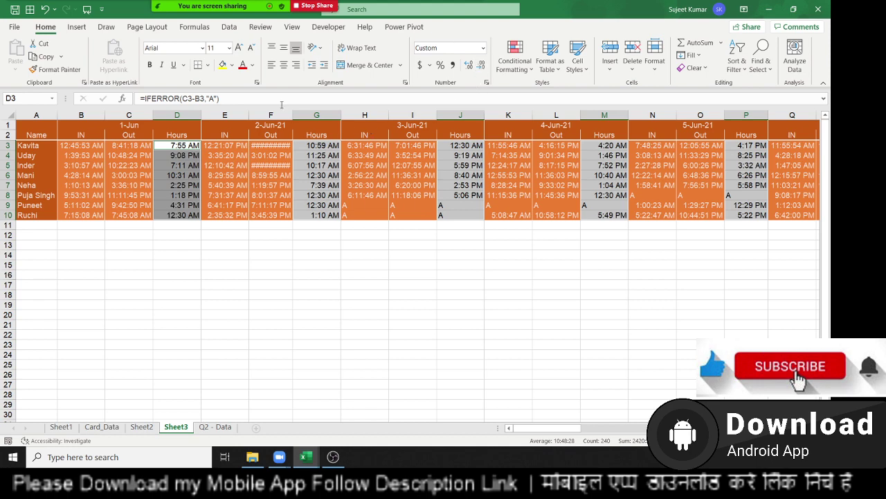
pyautogui.click(232, 65)
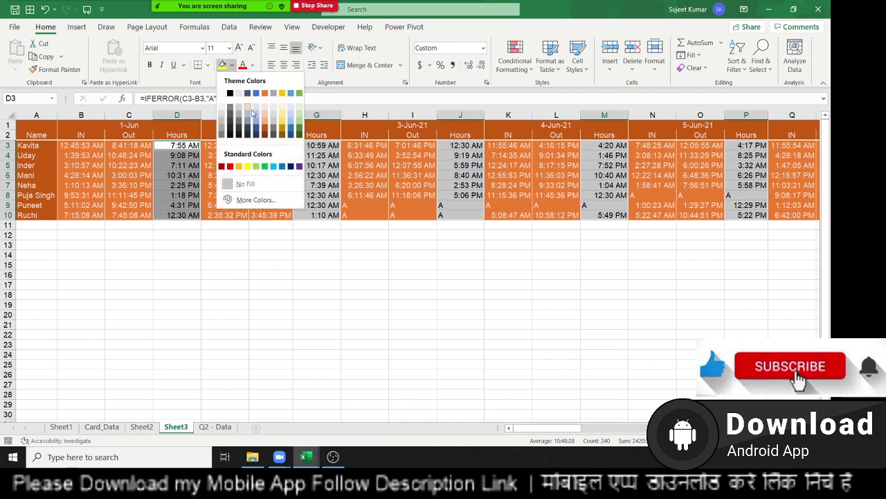
pyautogui.click(248, 168)
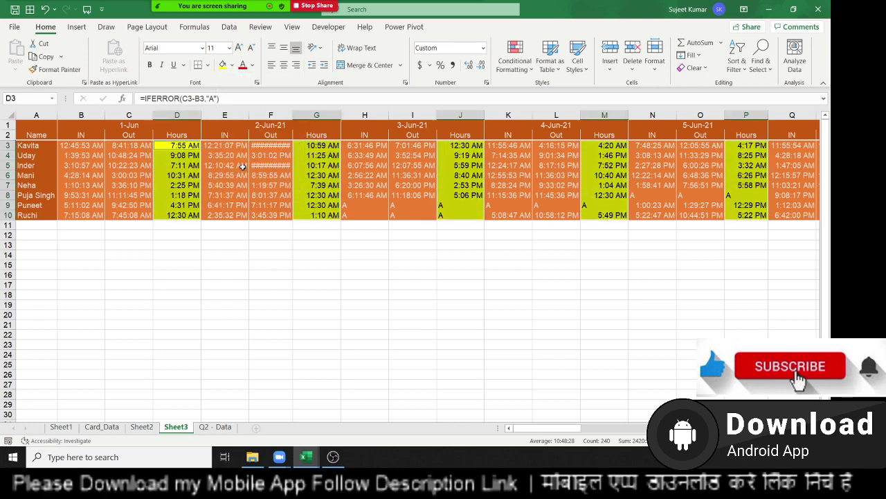
pyautogui.click(222, 254)
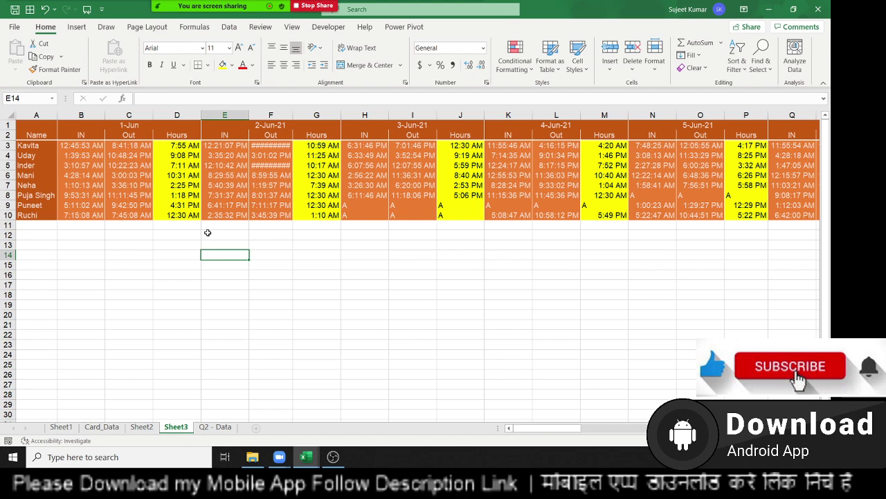
# - Review D3's IFERROR formula and select the A entries in H9:I10
pyautogui.click(185, 146)
pyautogui.doubleClick(185, 145)
pyautogui.doubleClick(185, 145)
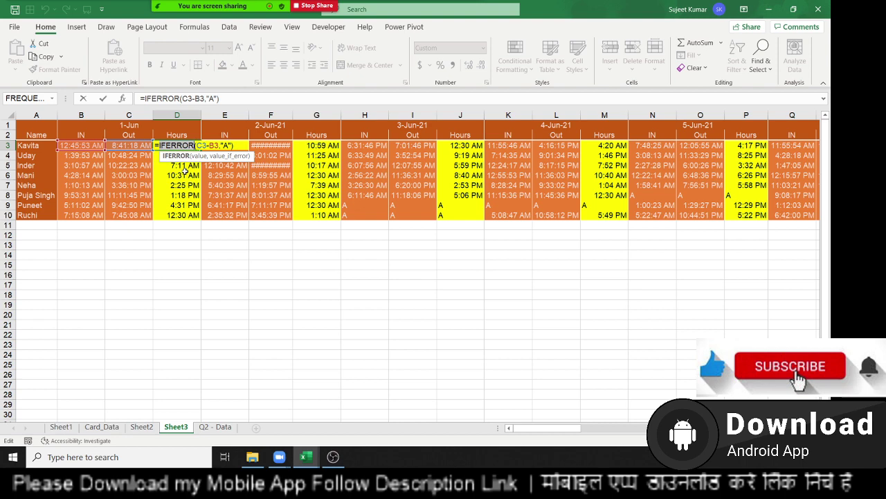
pyautogui.press('Return')
pyautogui.click(356, 212)
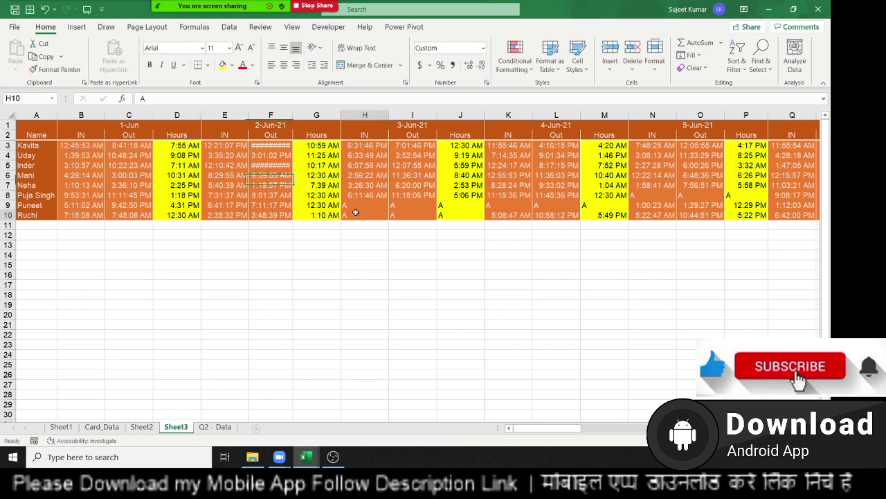
pyautogui.moveTo(355, 213); pyautogui.dragTo(408, 206)
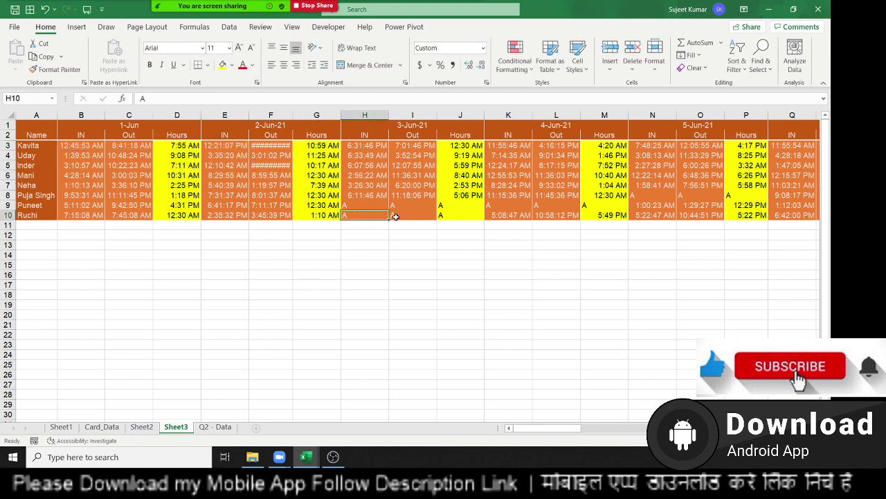
pyautogui.rightClick(399, 175)
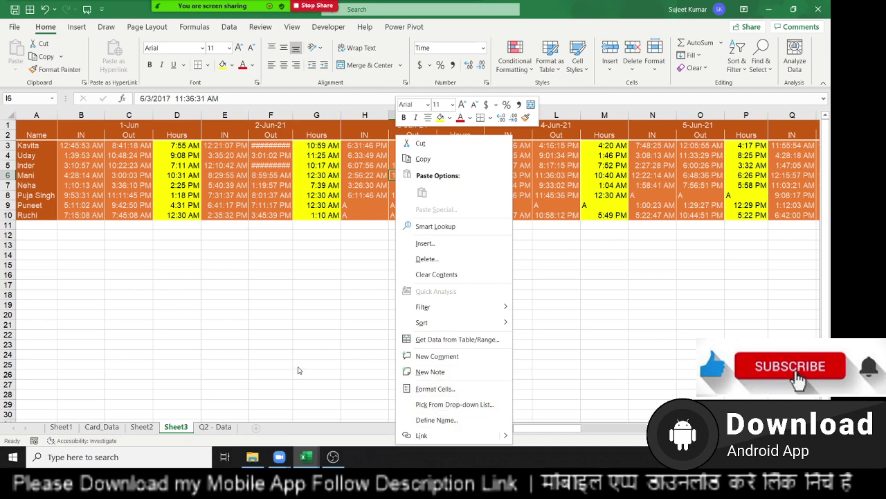
# - Set the Sheet2 pivot table to show A for empty cells with autofit off, then minimise Excel
pyautogui.click(139, 431)
pyautogui.click(139, 430)
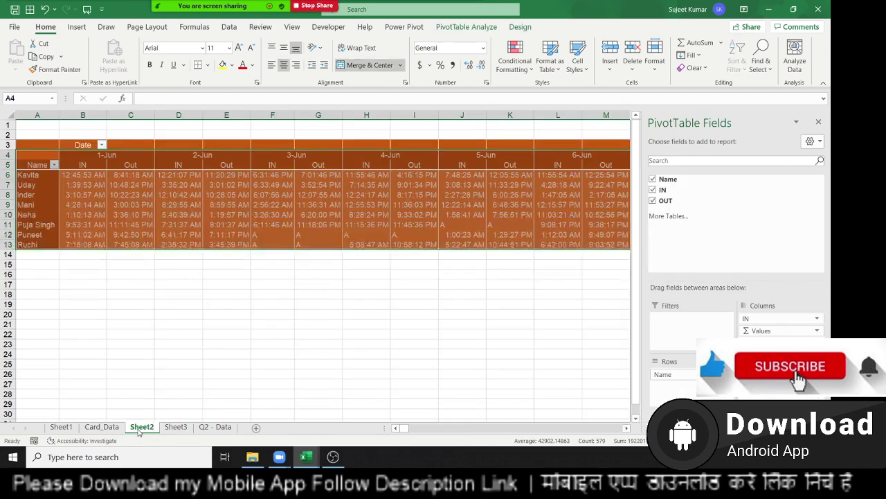
pyautogui.click(292, 235)
pyautogui.rightClick(306, 236)
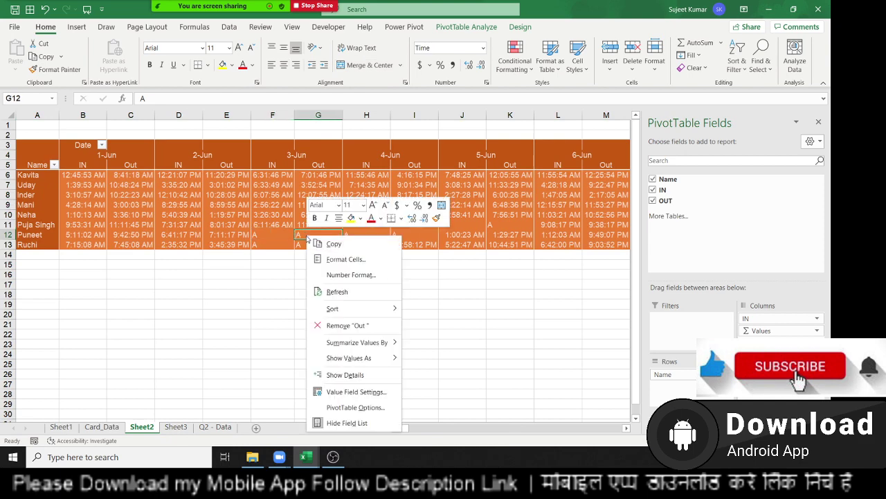
pyautogui.click(339, 408)
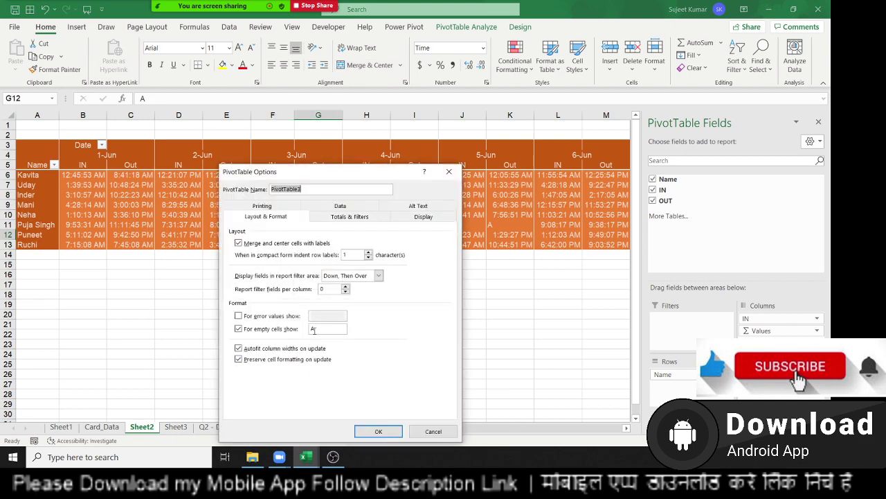
pyautogui.doubleClick(313, 330)
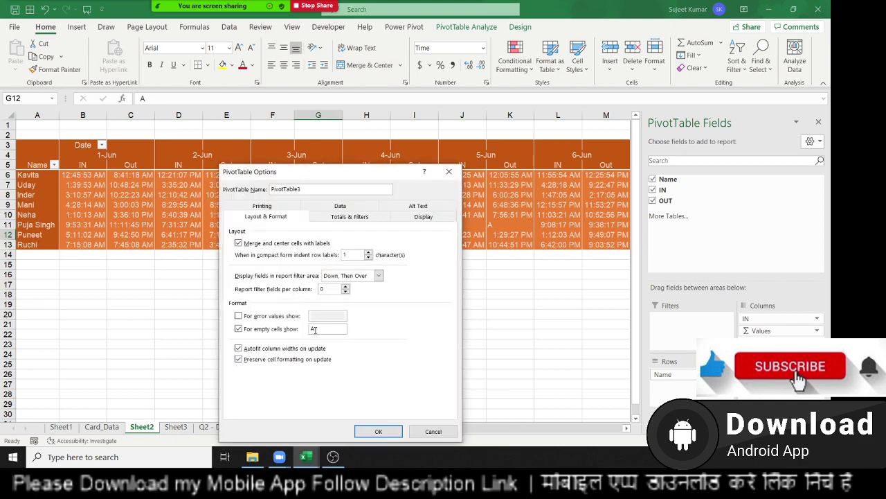
pyautogui.click(255, 346)
pyautogui.press('Return')
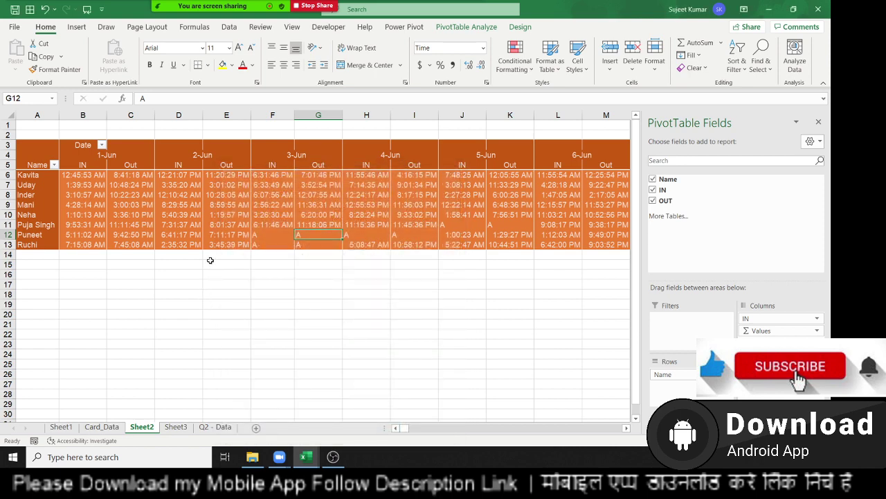
pyautogui.press('super+d')
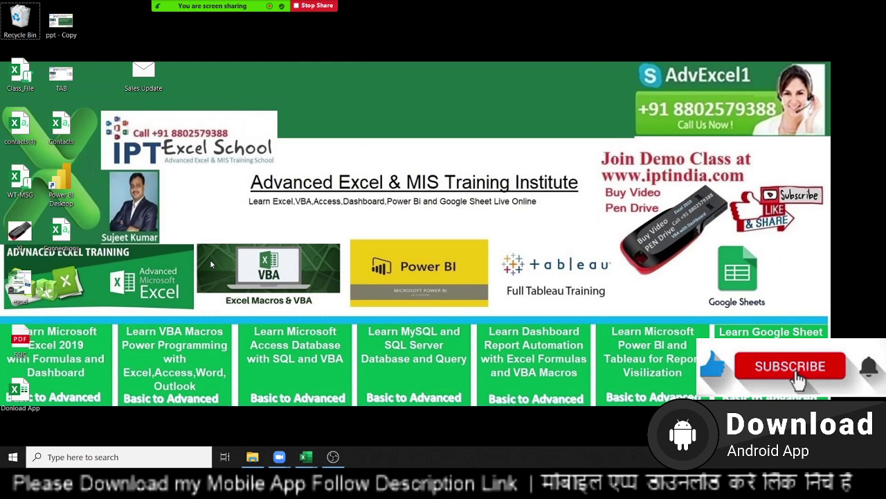
# - End the Zoom screen share and start the camera video with Alt+V
pyautogui.click(313, 6)
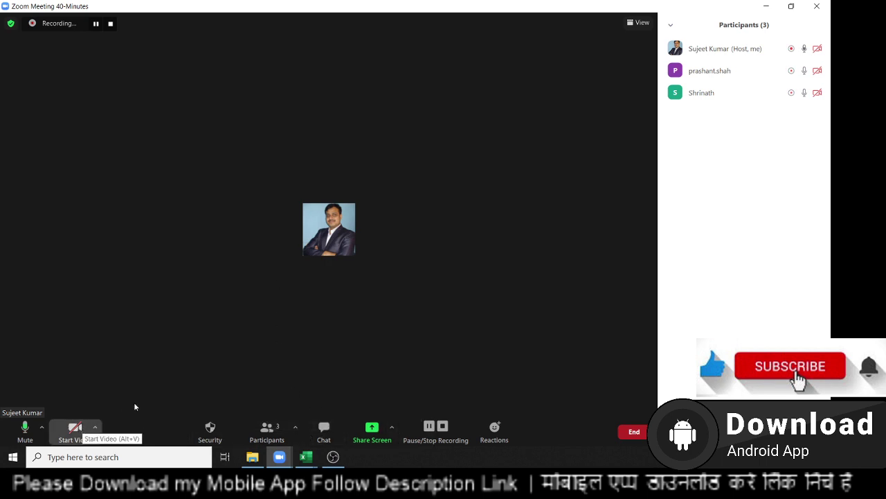
pyautogui.hotkey('alt', 'v')
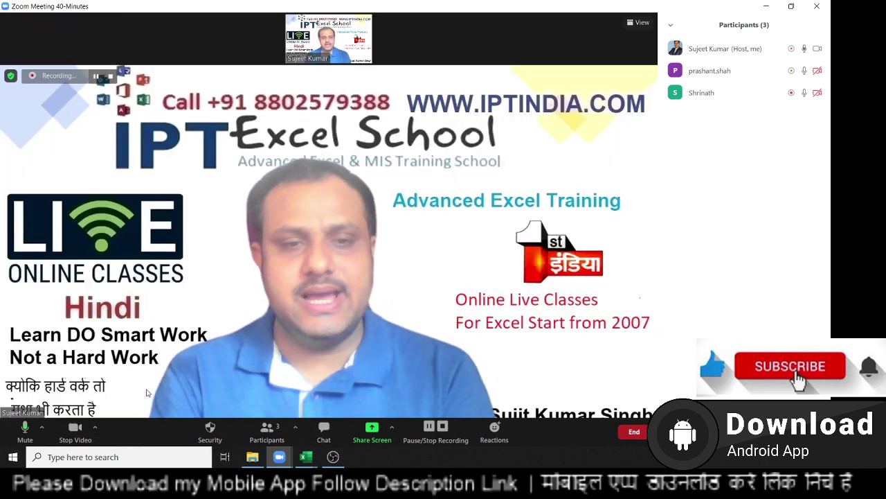